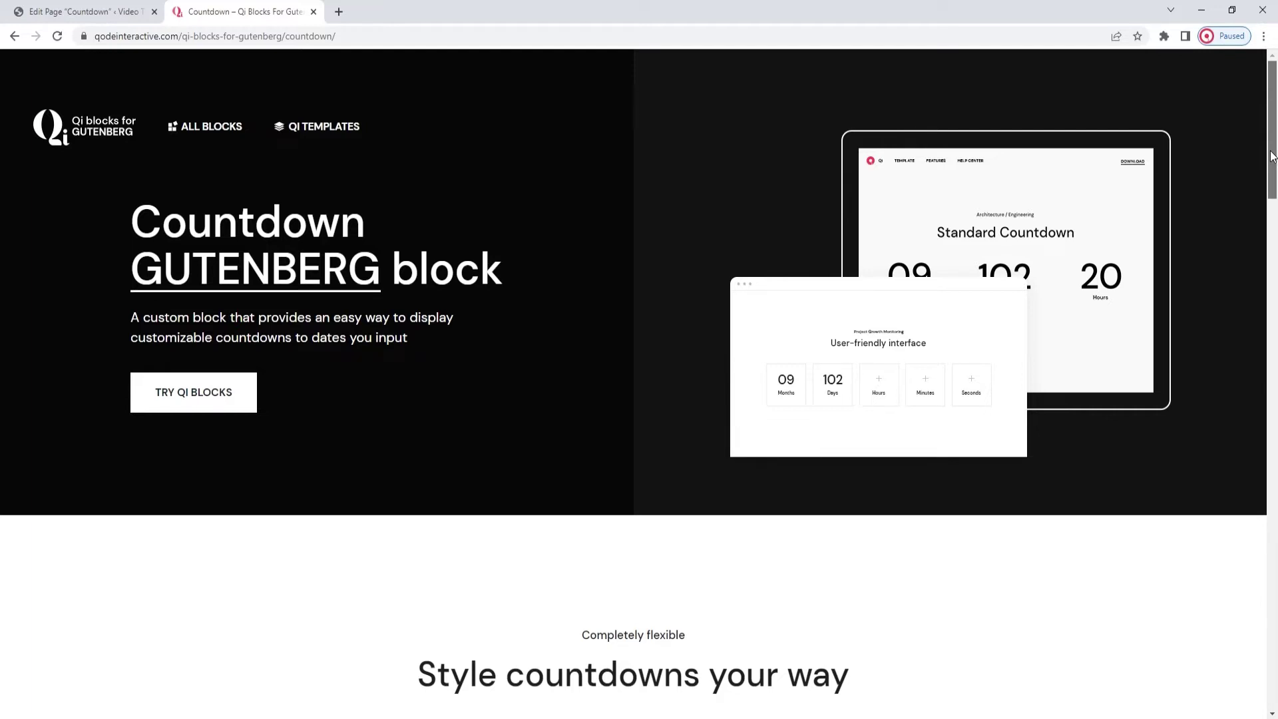
- Scroll through the Qi Blocks Countdown demo page, then return to the 'Edit Page Countdown' tab
left_click_drag(1272, 156, 1277, 589)
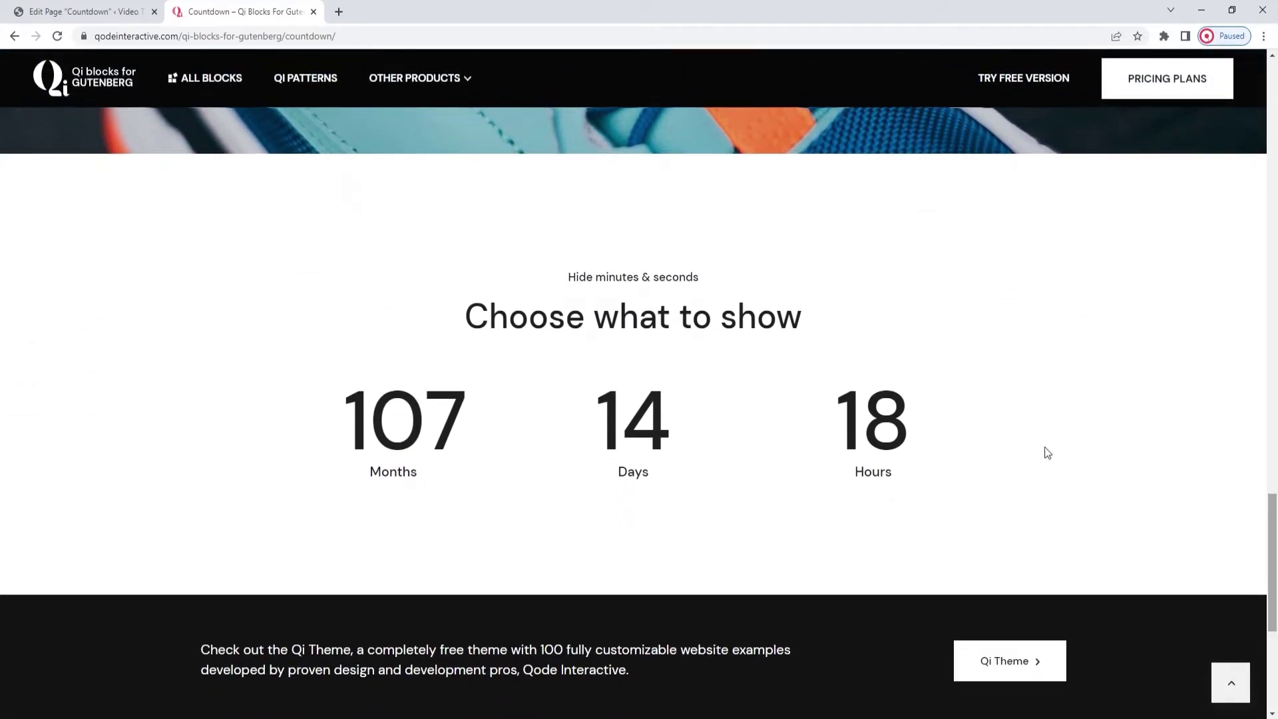
left_click(90, 16)
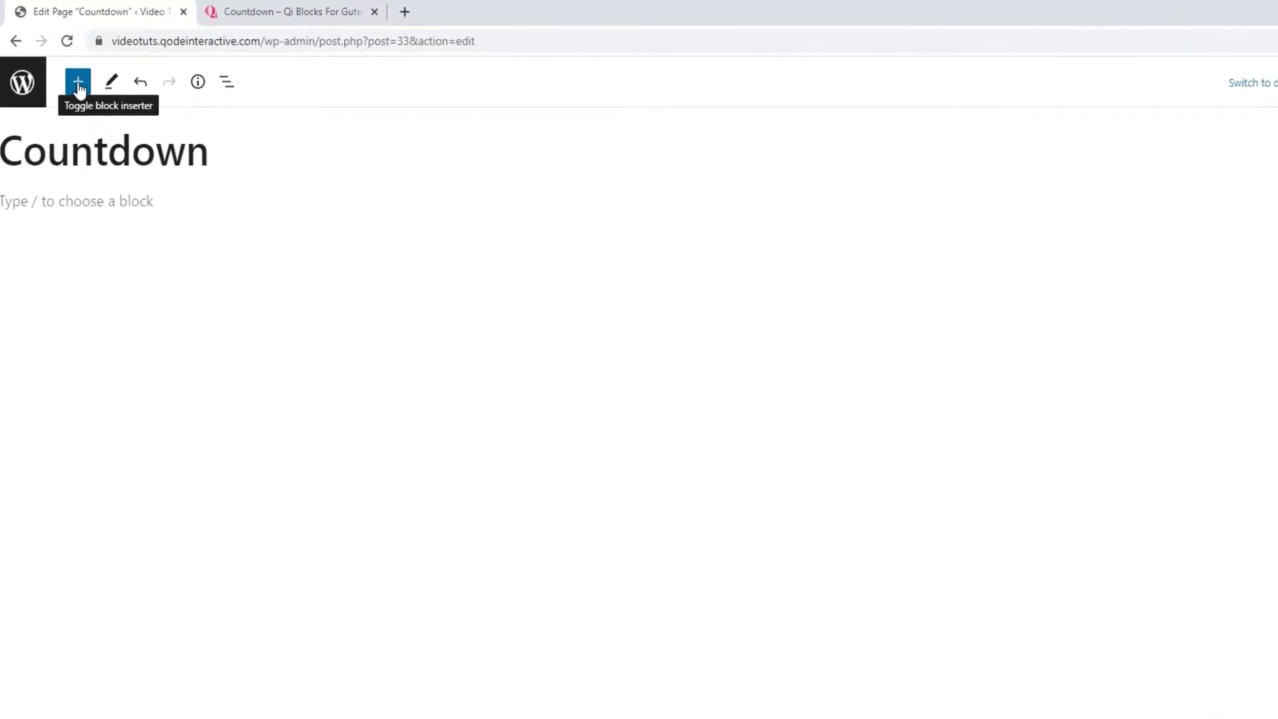
- Insert a Qi Blocks Countdown block under the title by searching 'coun'
left_click(78, 83)
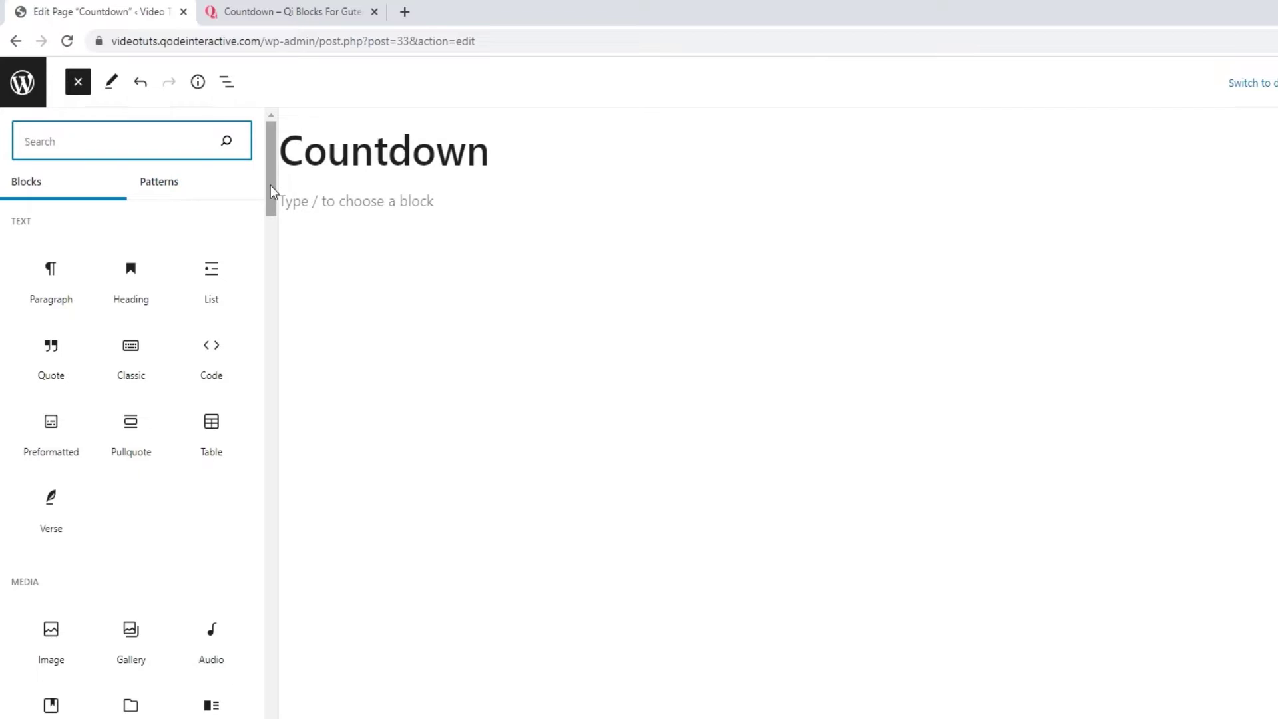
left_click_drag(271, 186, 227, 656)
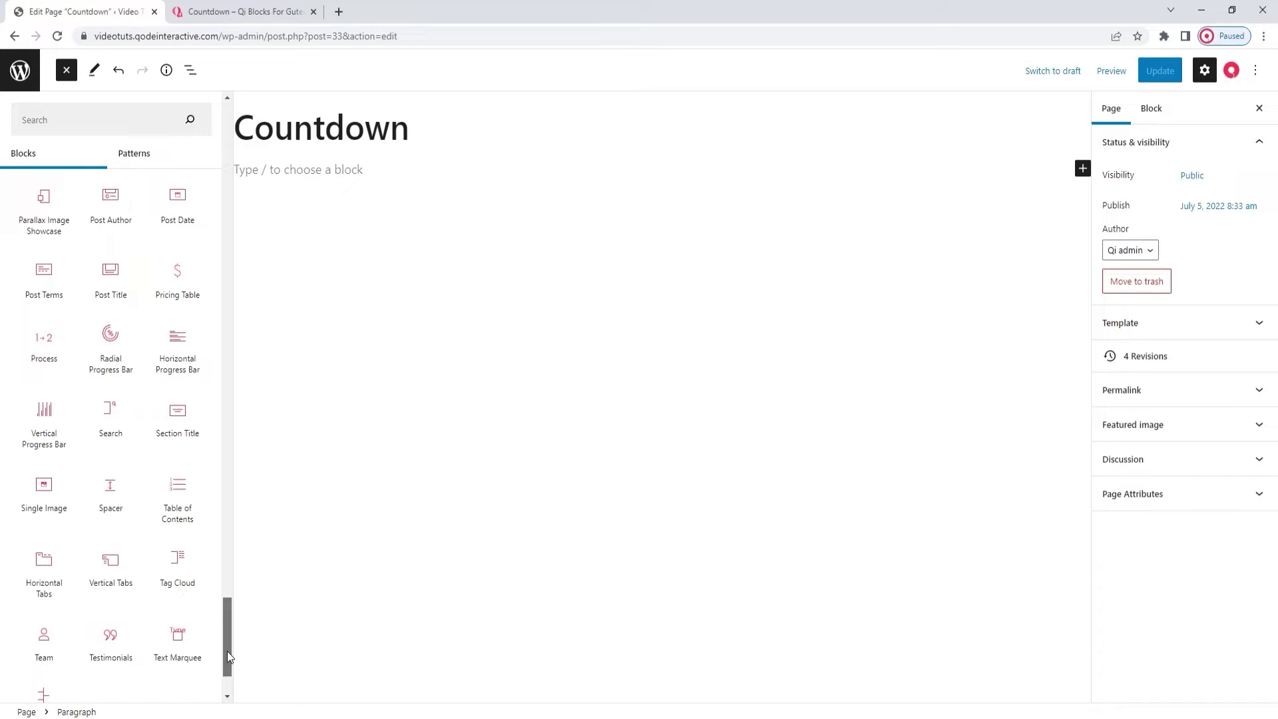
left_click(66, 70)
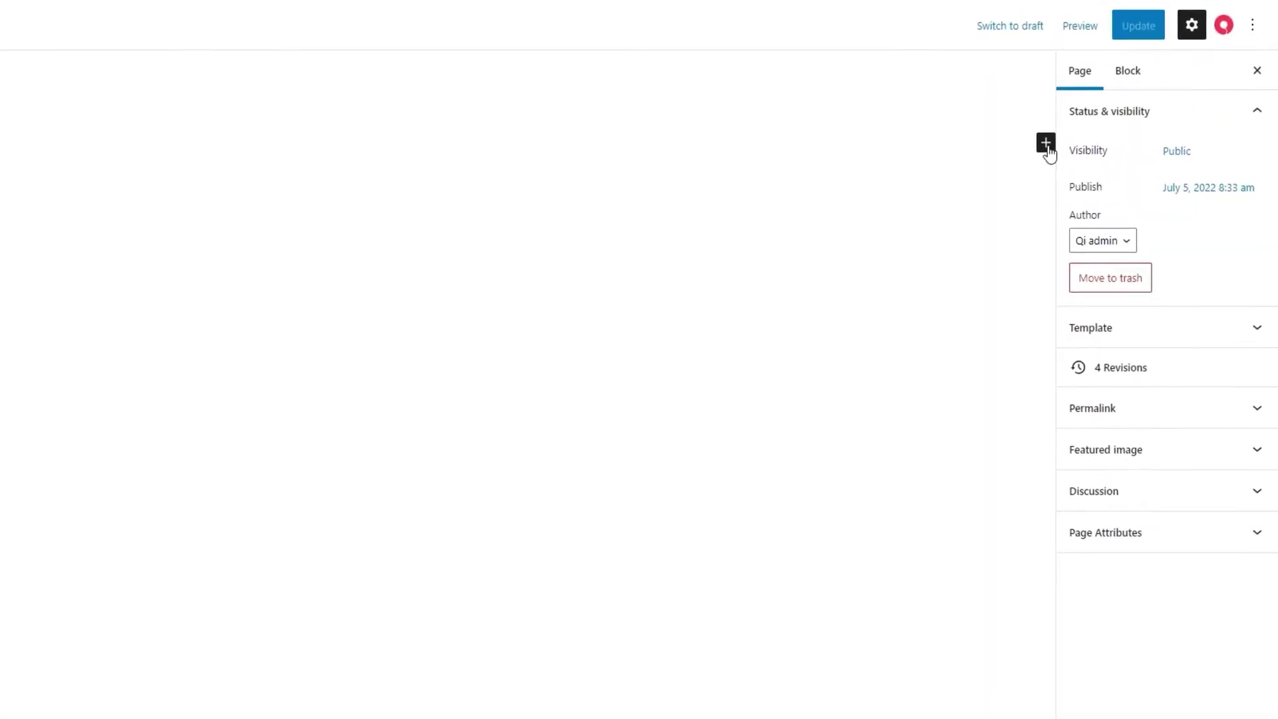
left_click(1046, 145)
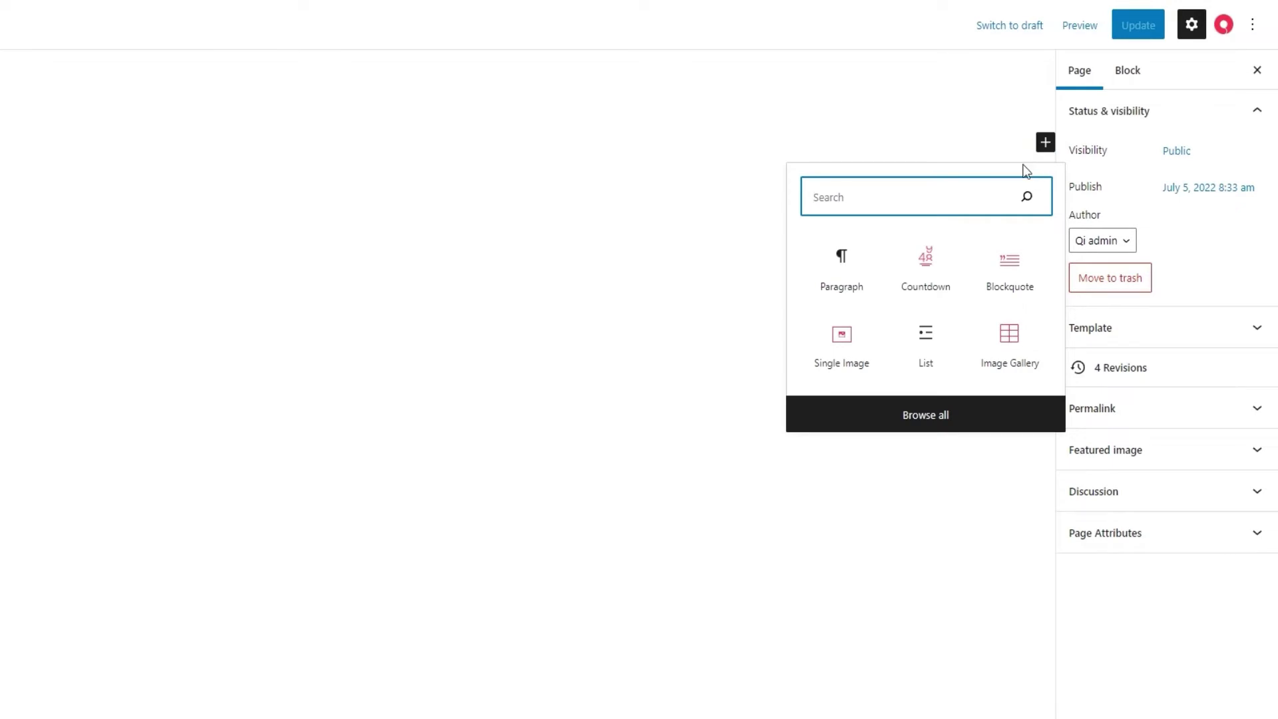
type("coun")
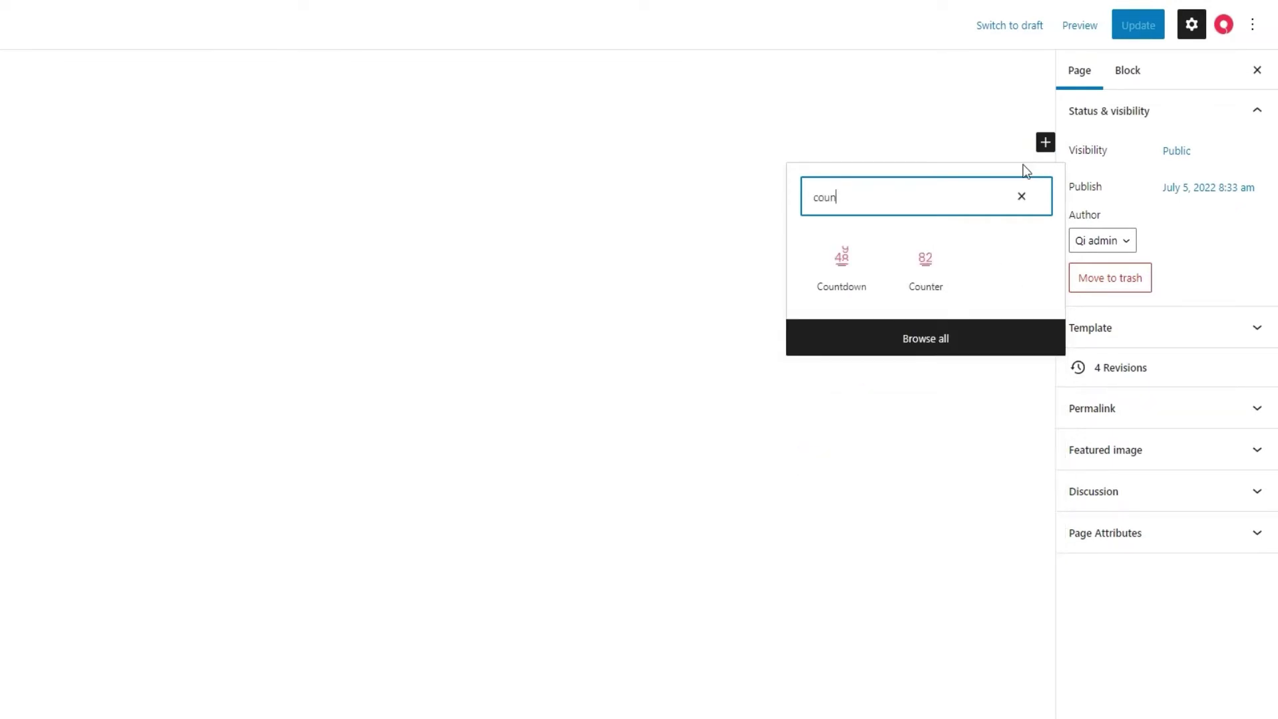
left_click(848, 290)
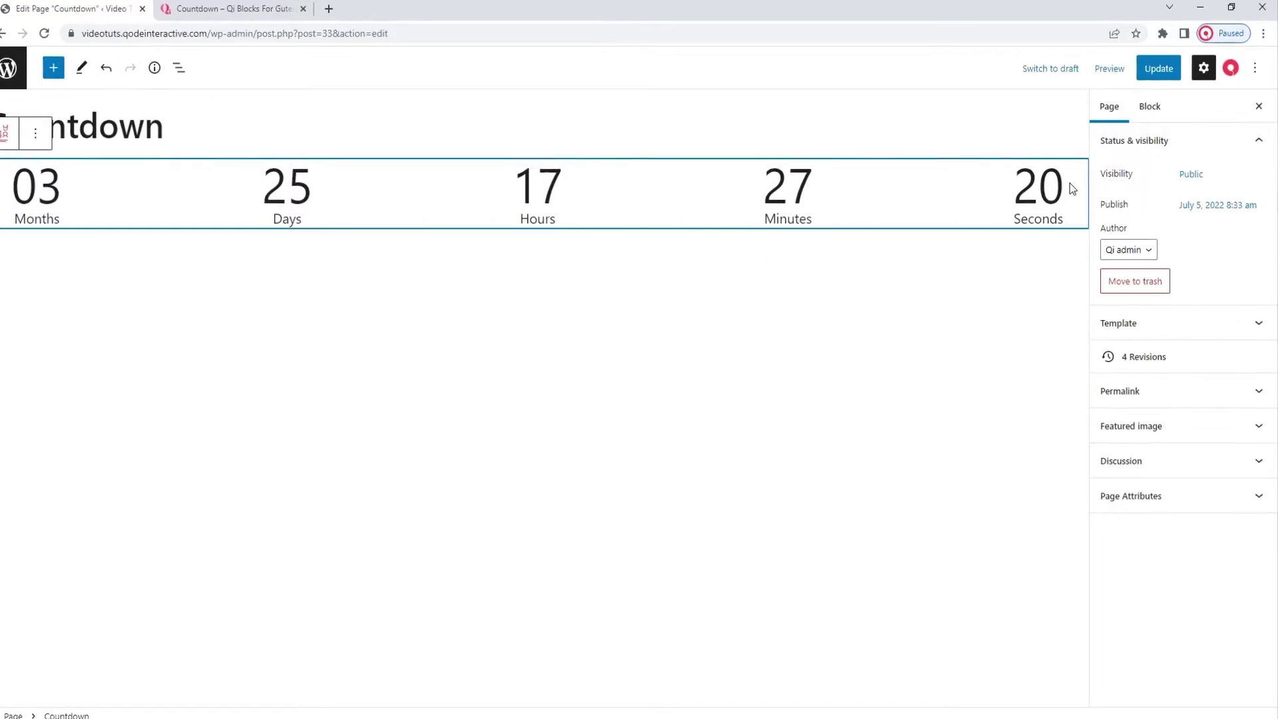
- In the Countdown block's Content settings, set the target day to 18 January
left_click(1153, 110)
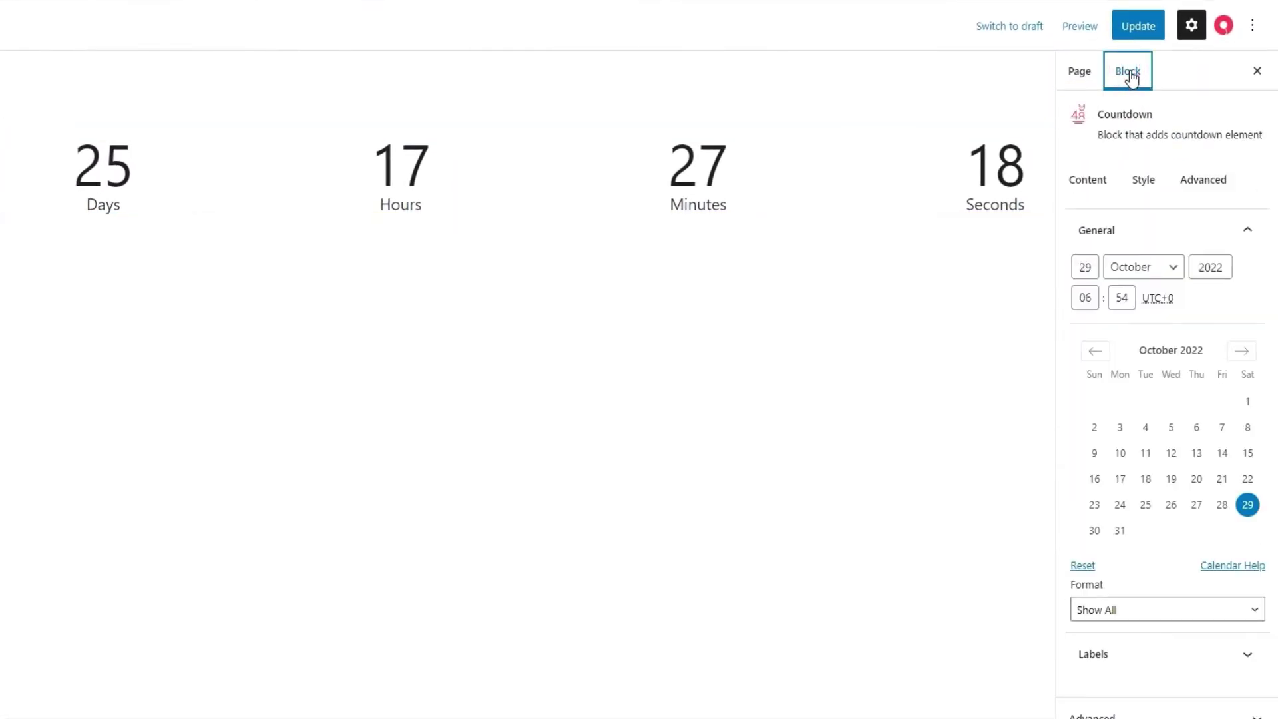
left_click(1108, 193)
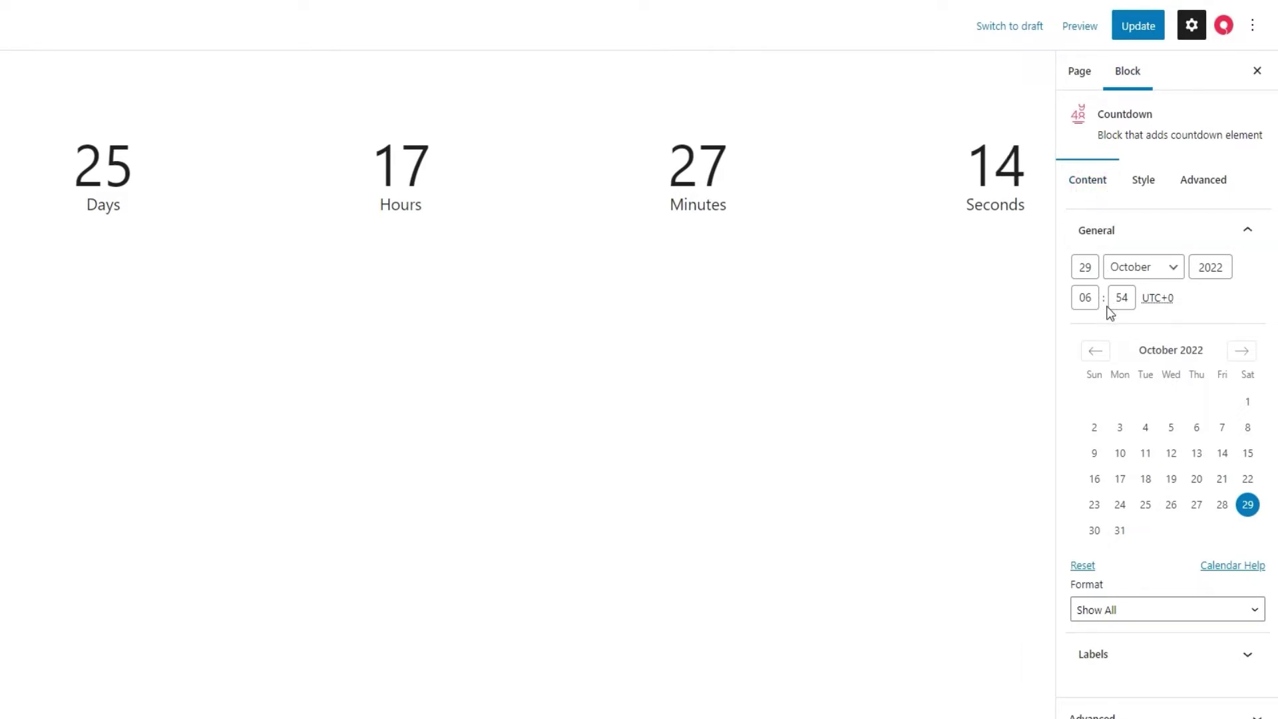
double_click(1080, 267)
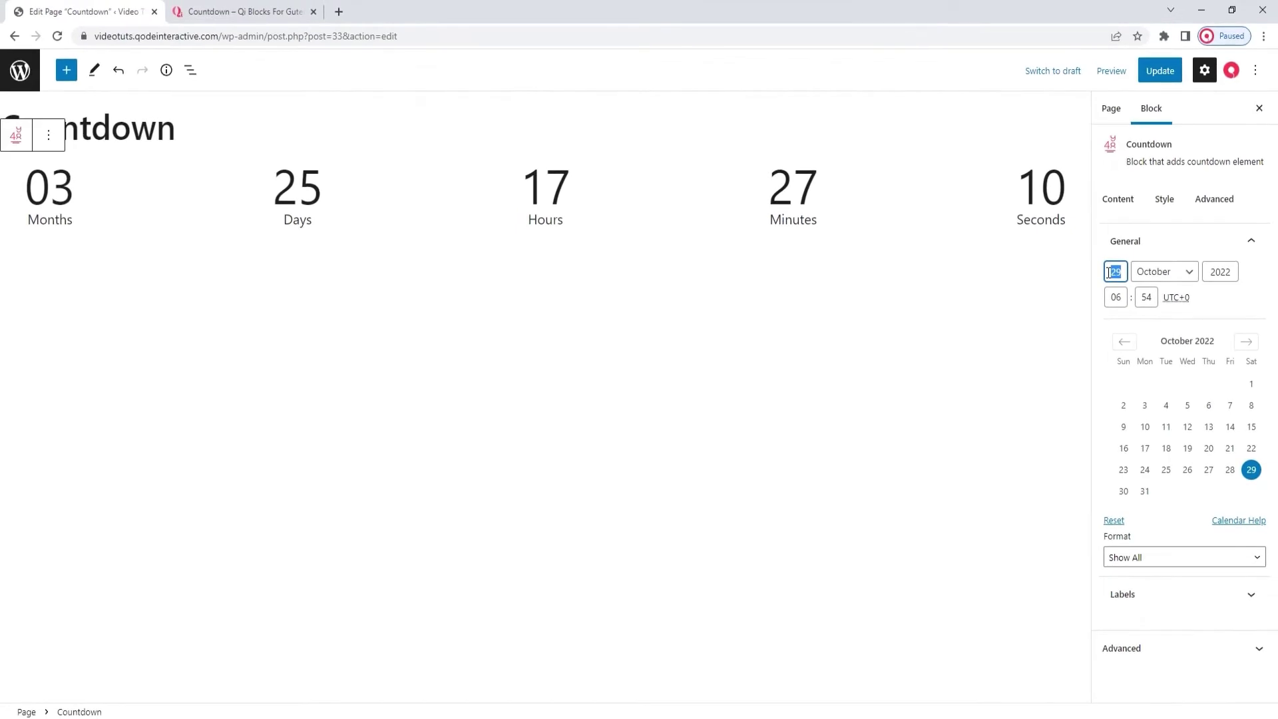
type("18")
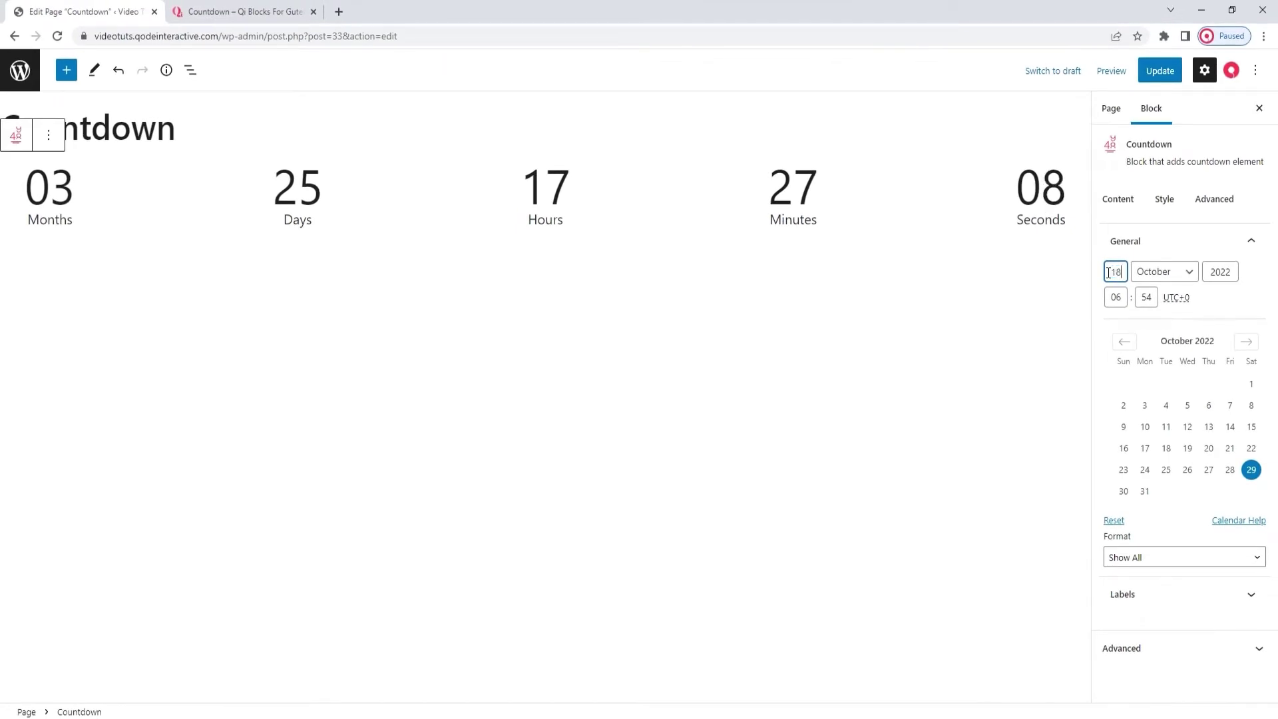
left_click(1147, 273)
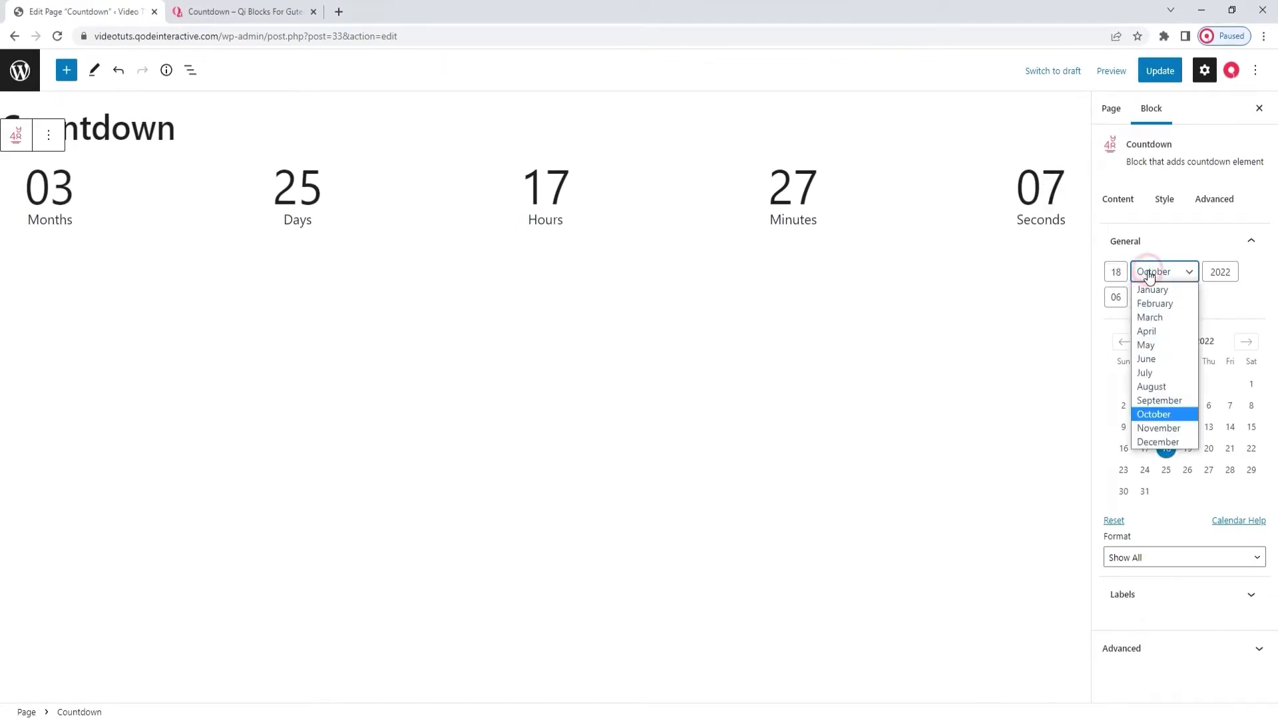
left_click(1160, 290)
- Set the target year to 2031 and the target time to 12:00
left_click(1222, 272)
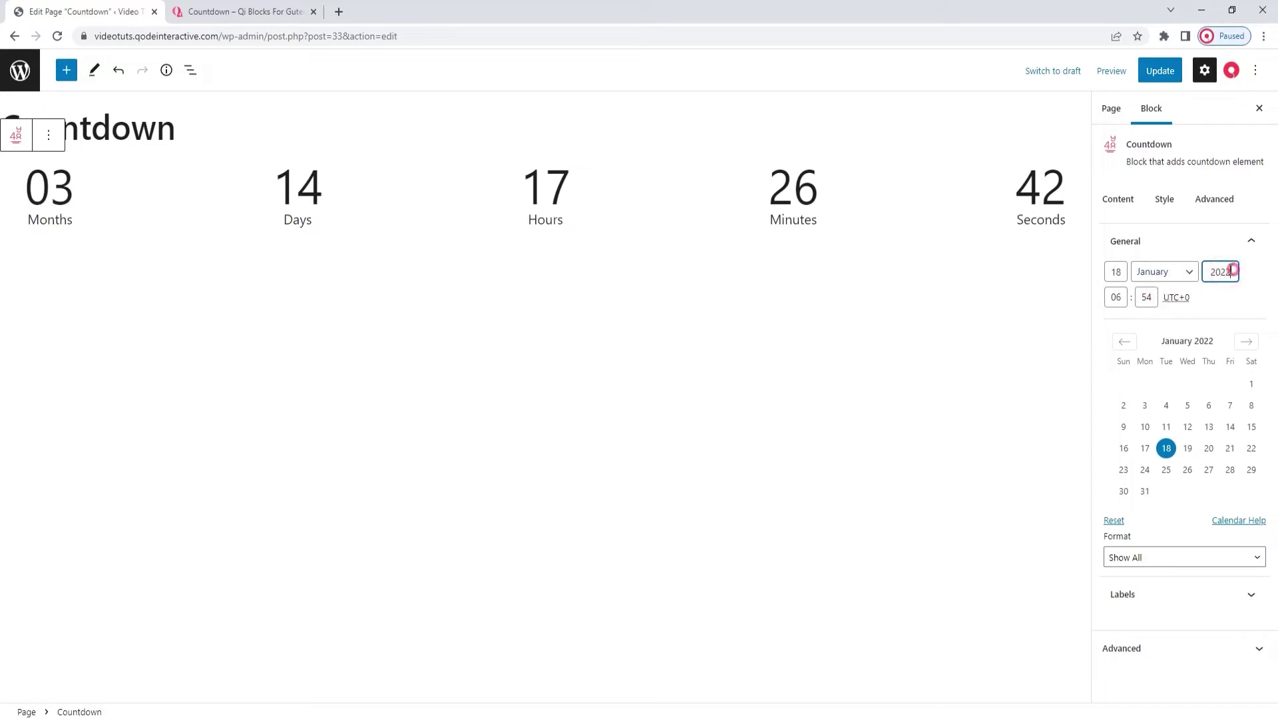
key("BackSpace")
type("1")
key("BackSpace")
key("BackSpace")
type("31")
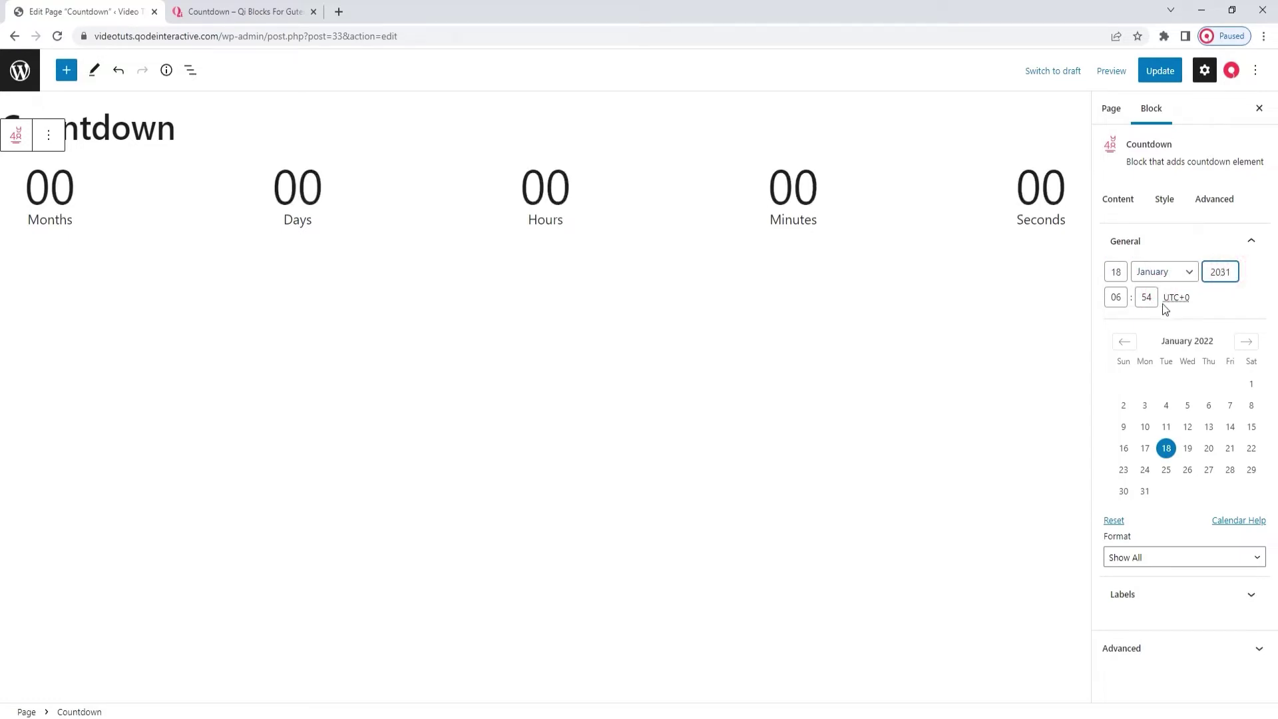
double_click(1115, 297)
type("12")
double_click(1142, 296)
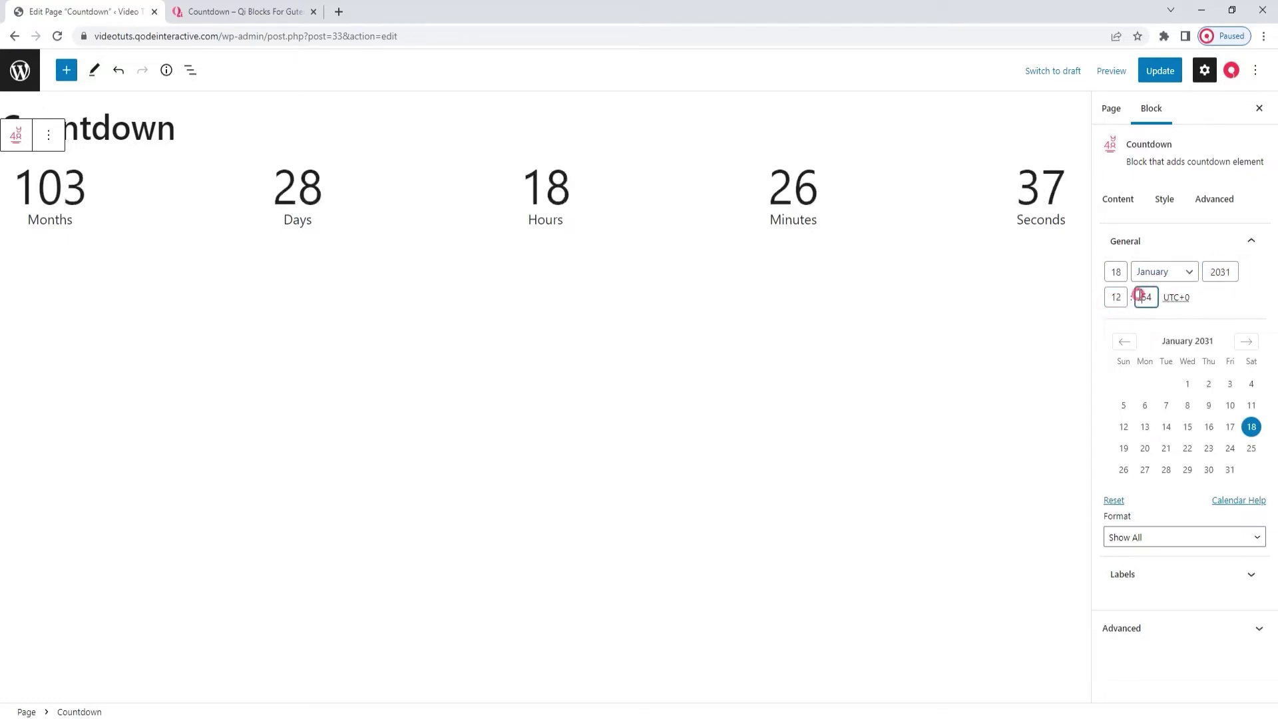
type("00")
left_click(1207, 306)
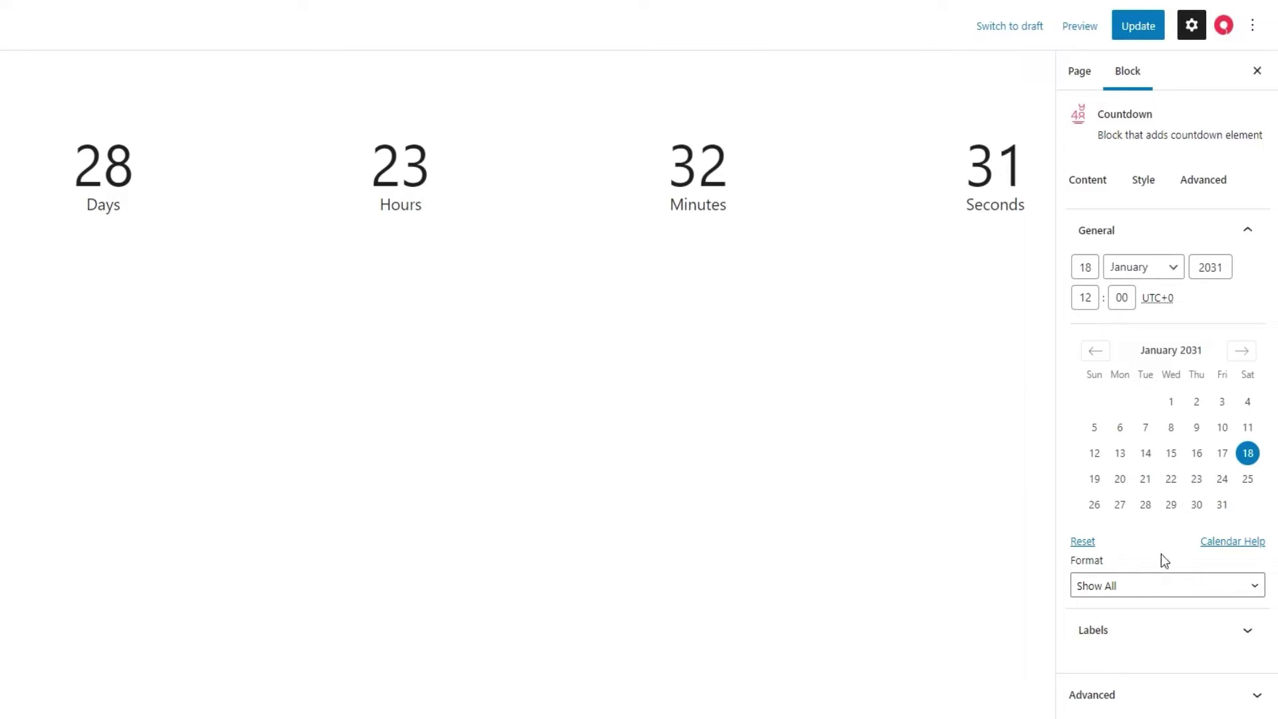
left_click(1154, 587)
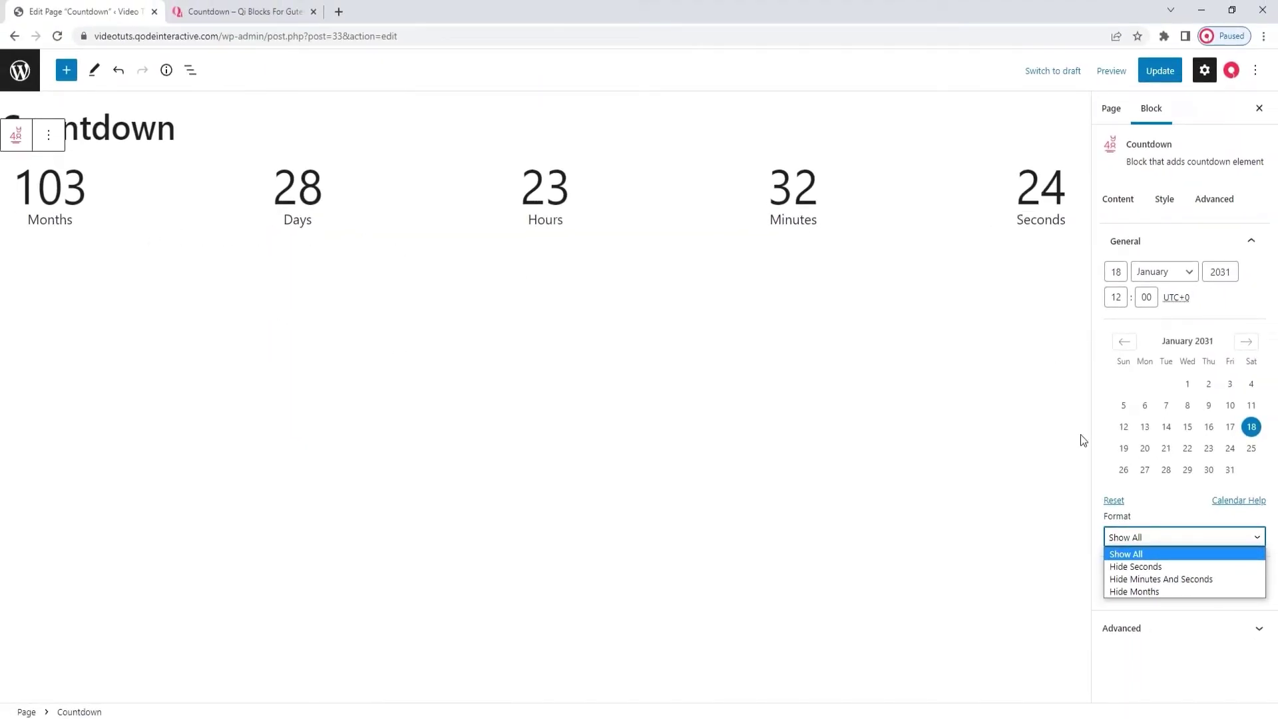
left_click(1135, 567)
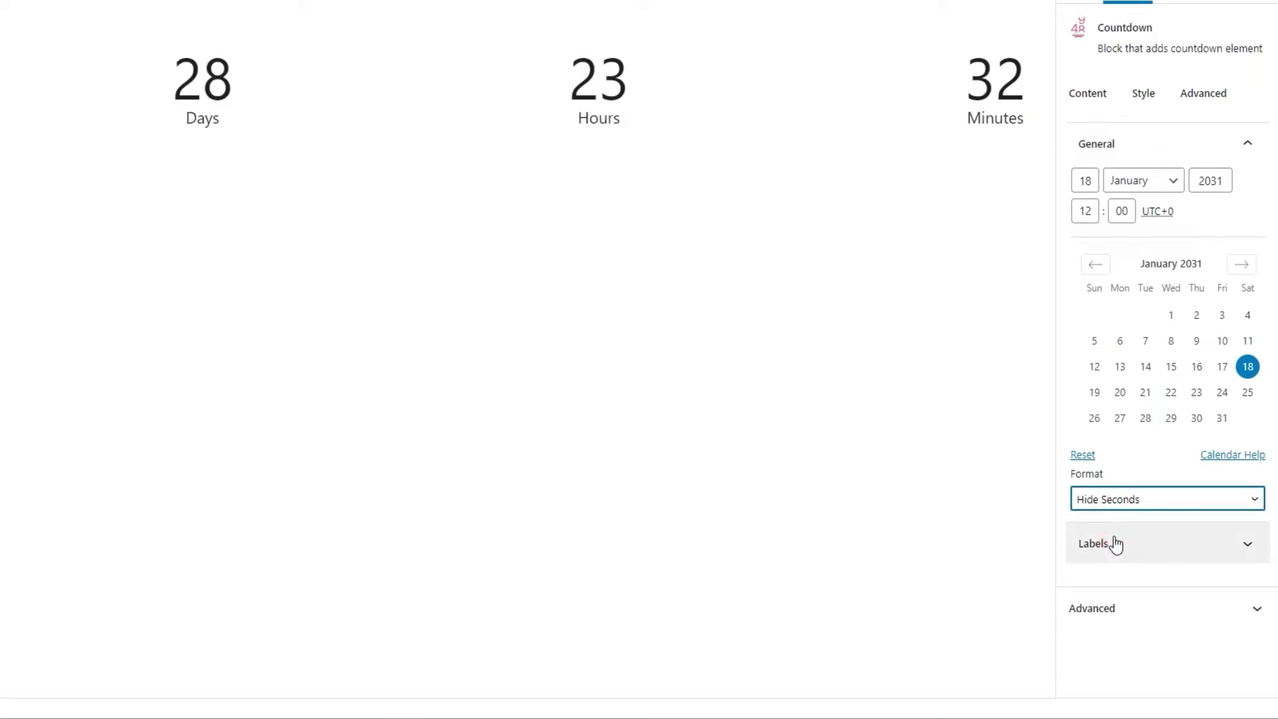
left_click(1136, 500)
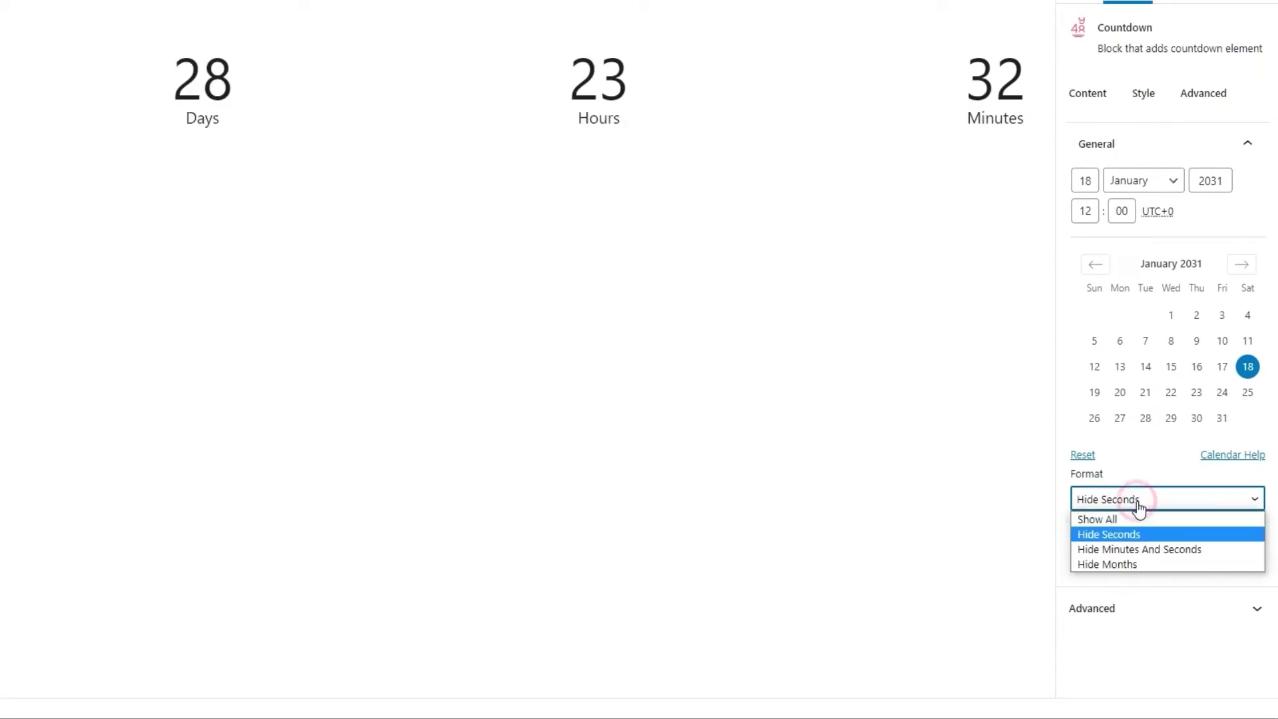
left_click(1141, 549)
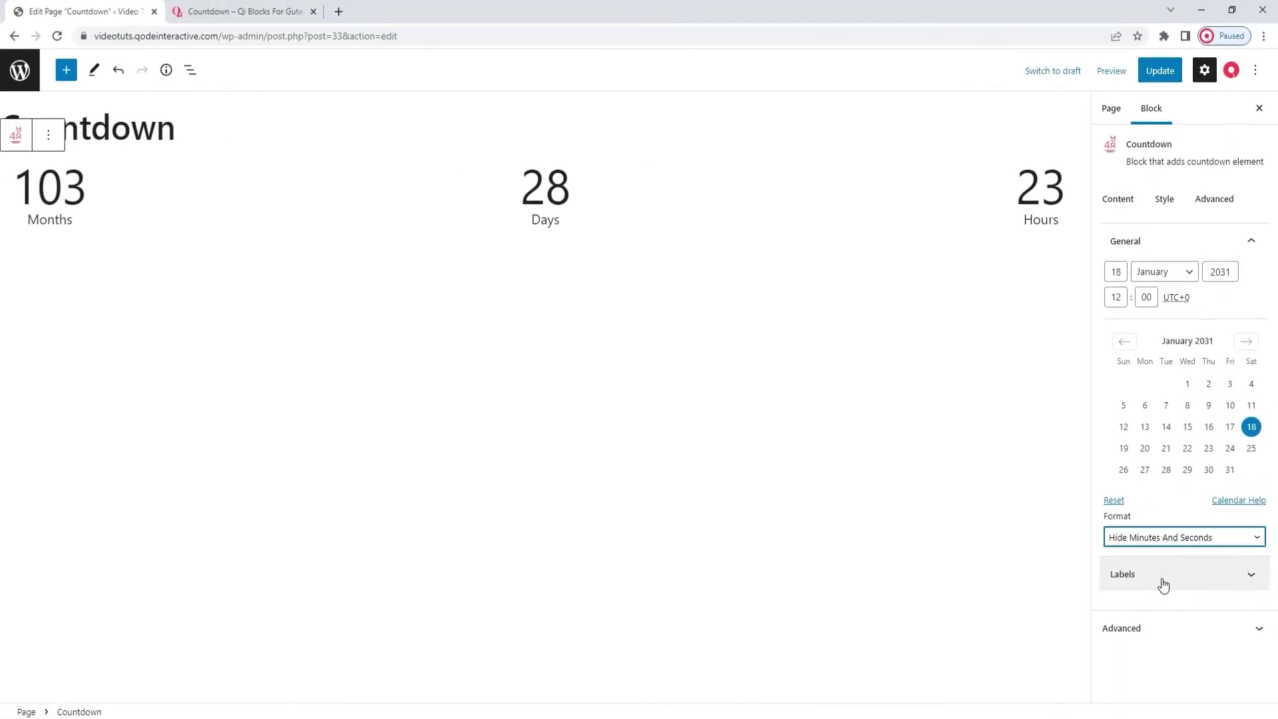
left_click(1169, 537)
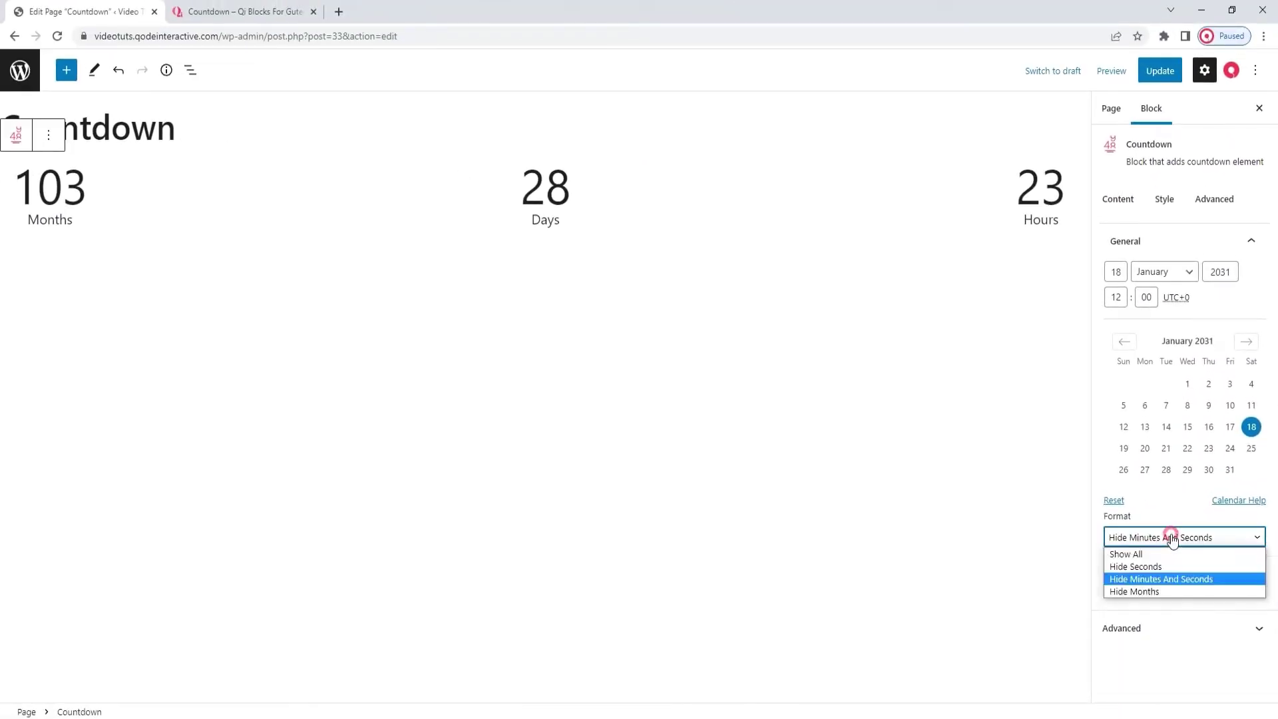
left_click(1174, 591)
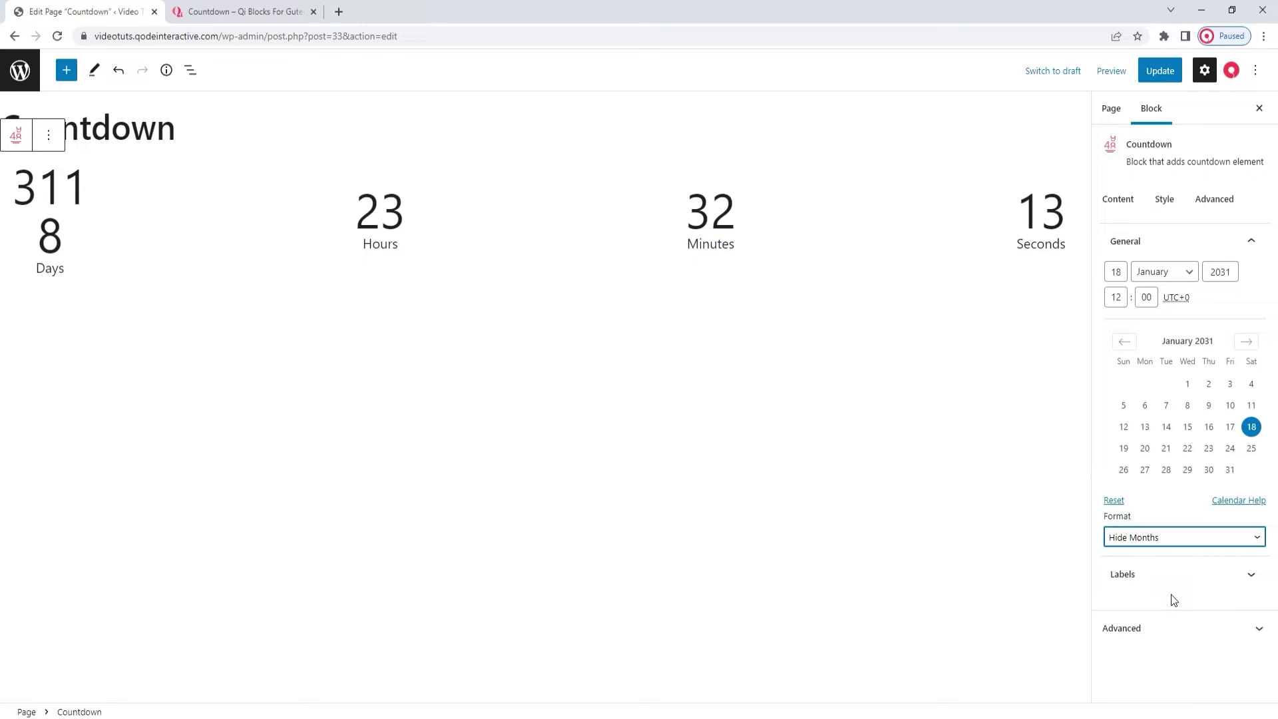
left_click(1154, 537)
left_click(1151, 554)
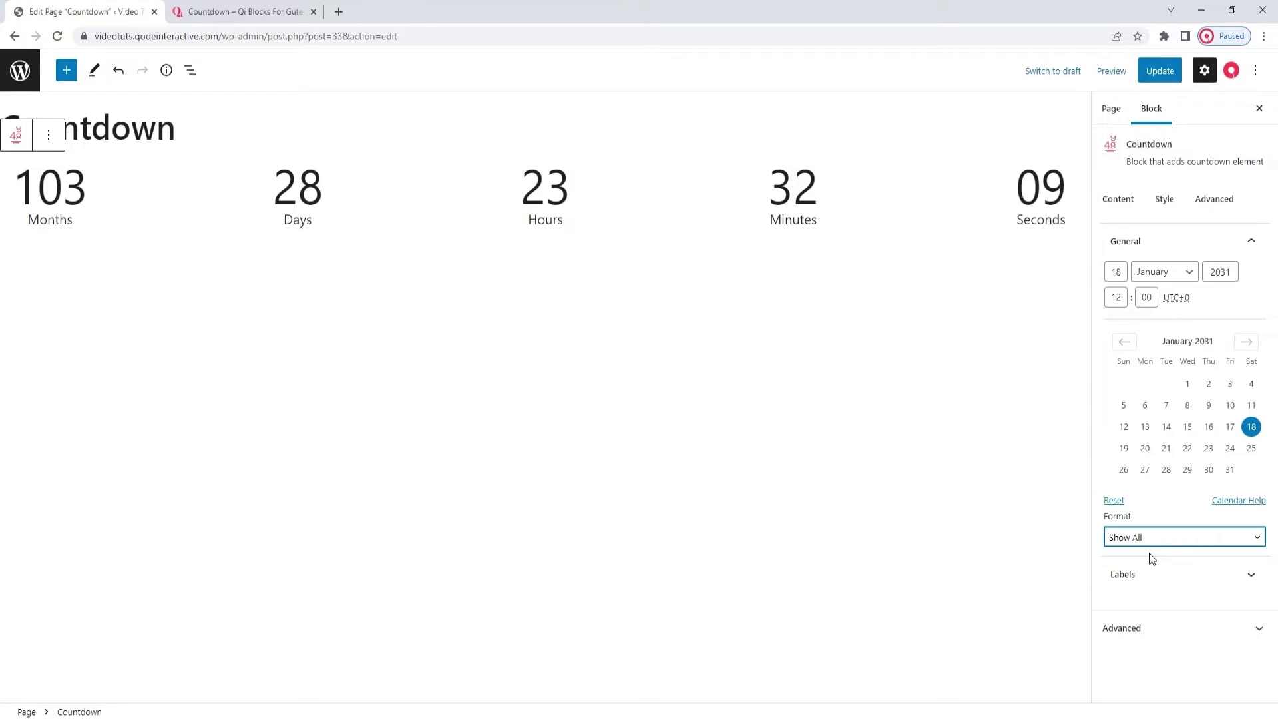
left_click(1141, 570)
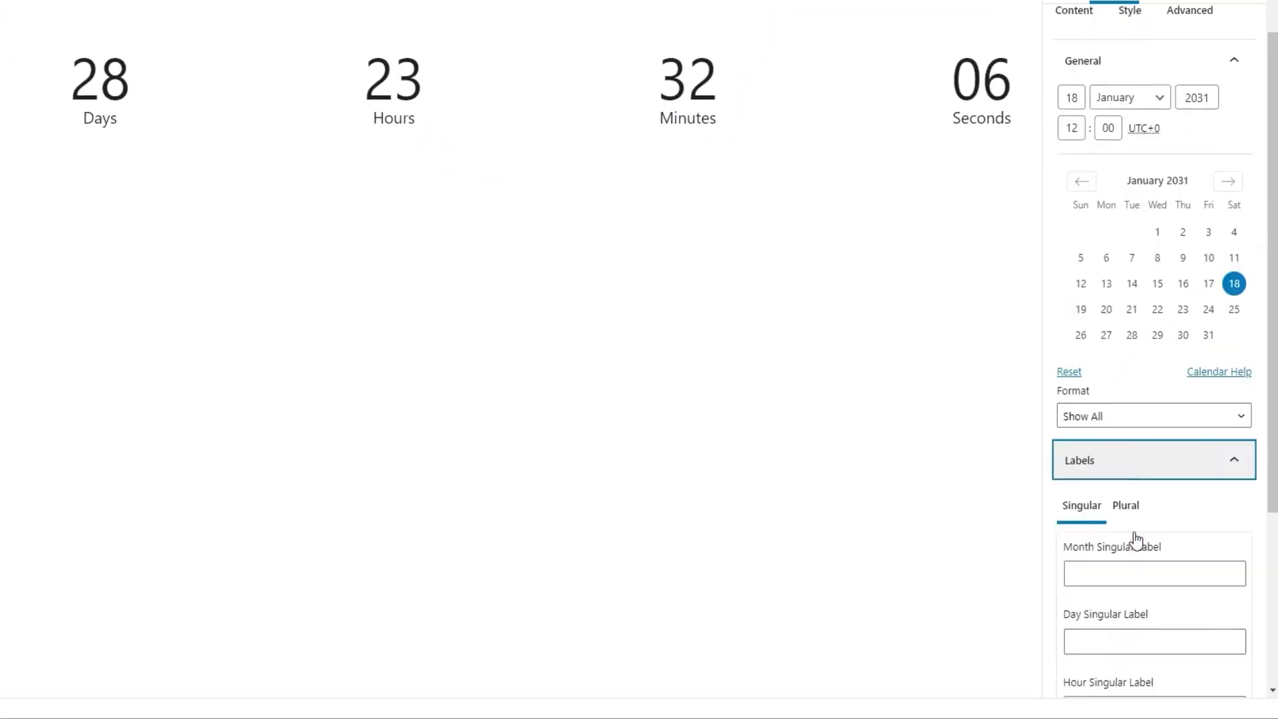
- Leave the Month Plural Label empty after trying 'Month', then expand the Advanced settings
scroll(1137, 539, "down", 4)
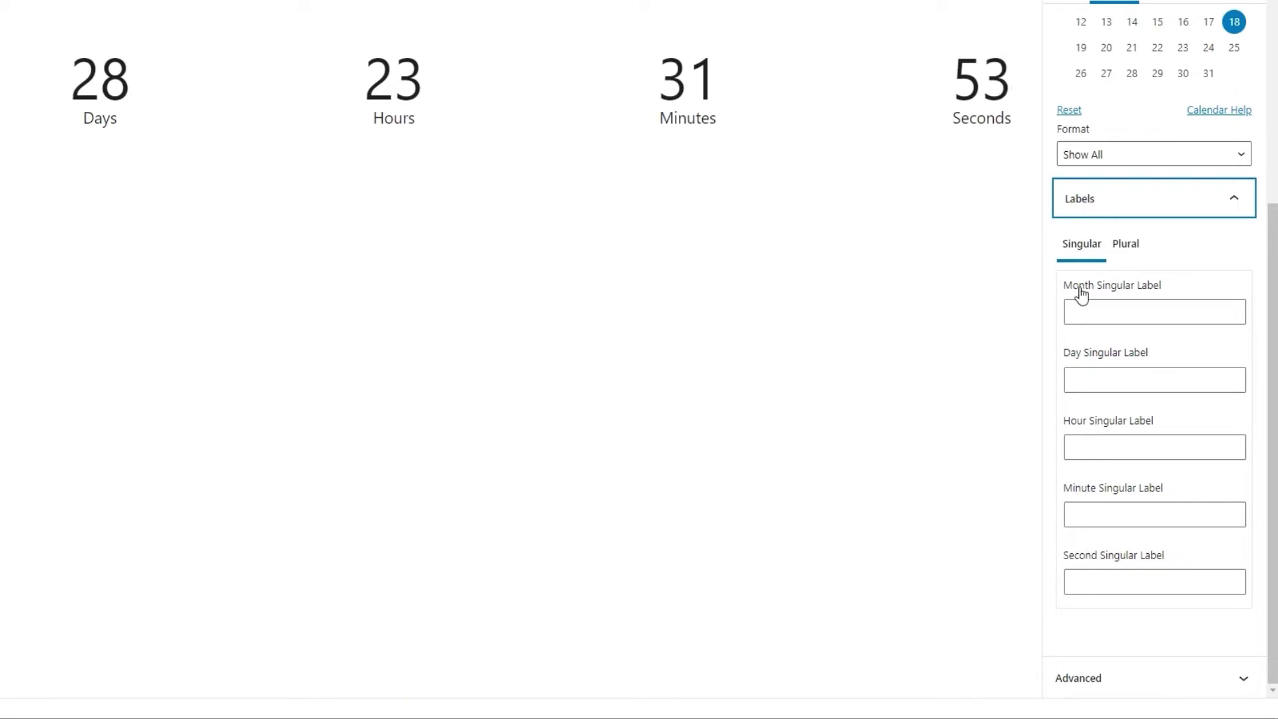
left_click(1127, 248)
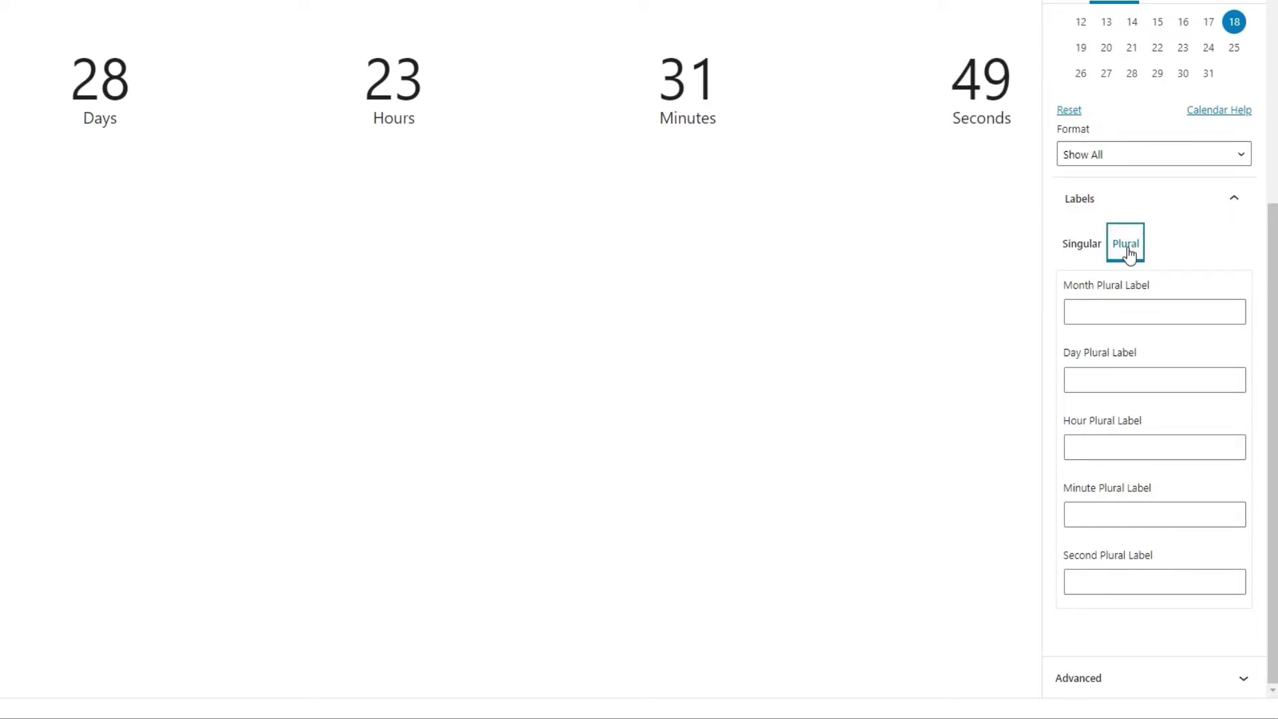
left_click(1105, 310)
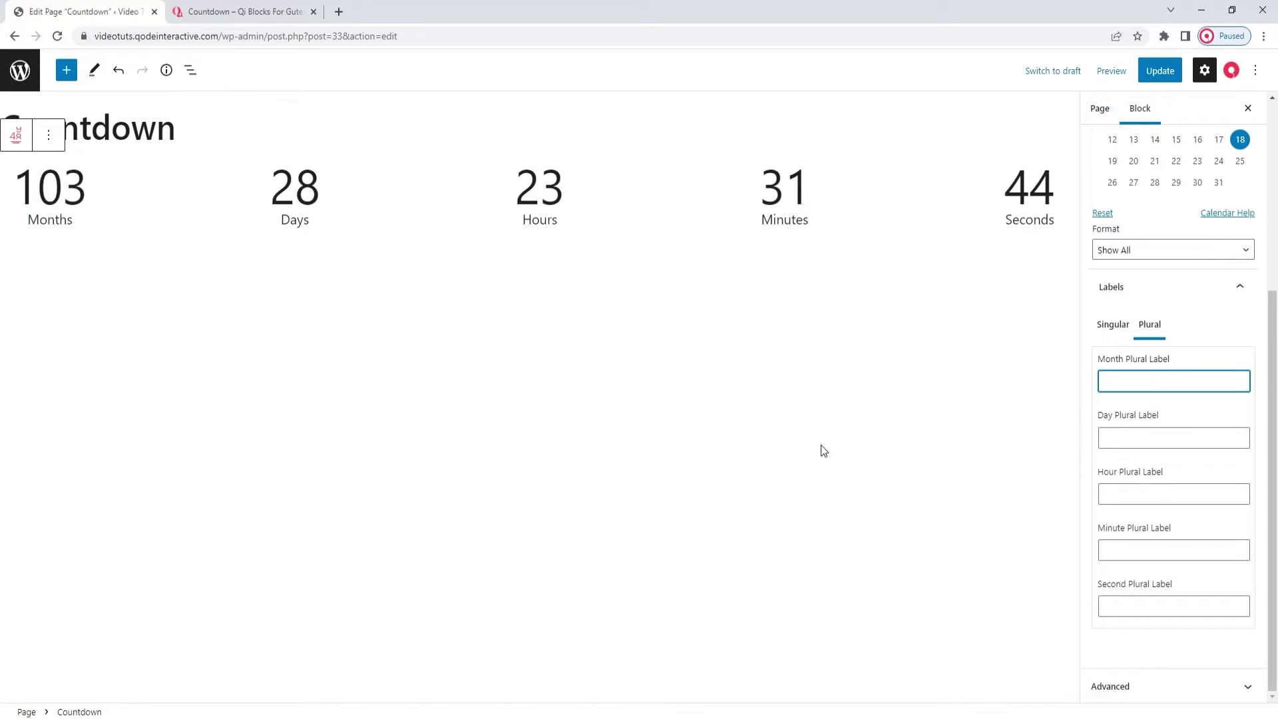
type("Month")
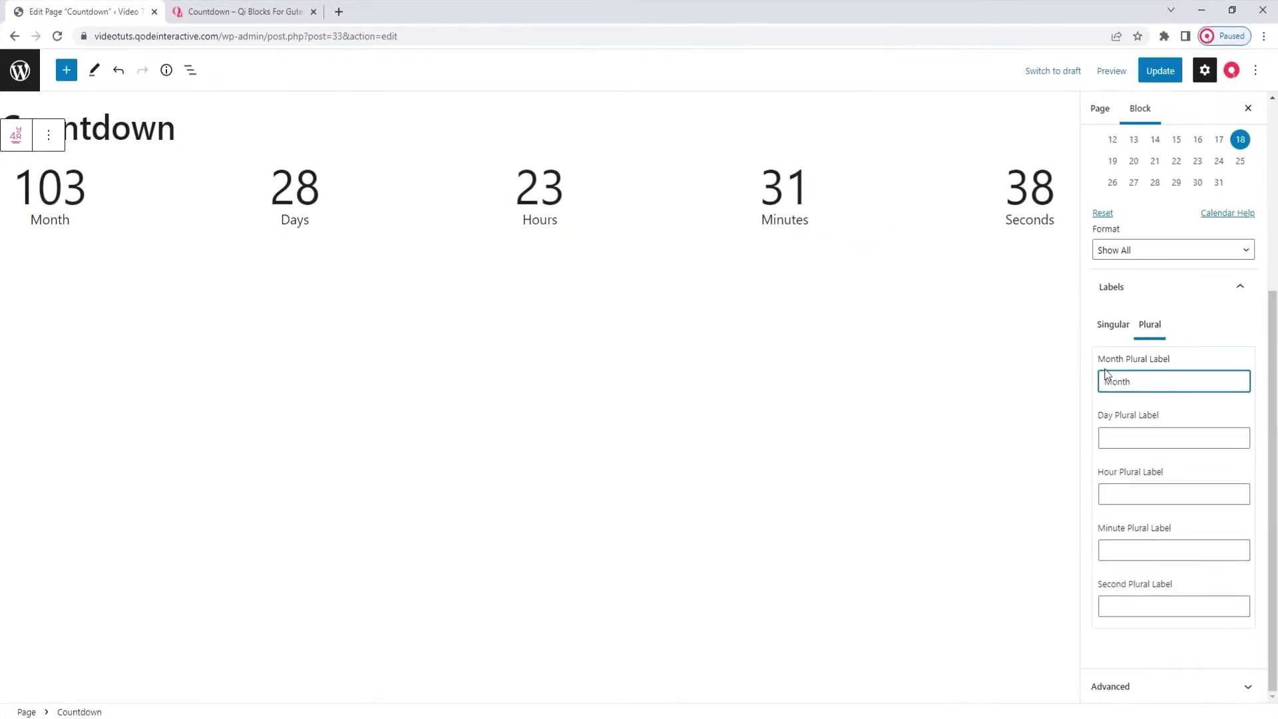
double_click(1109, 381)
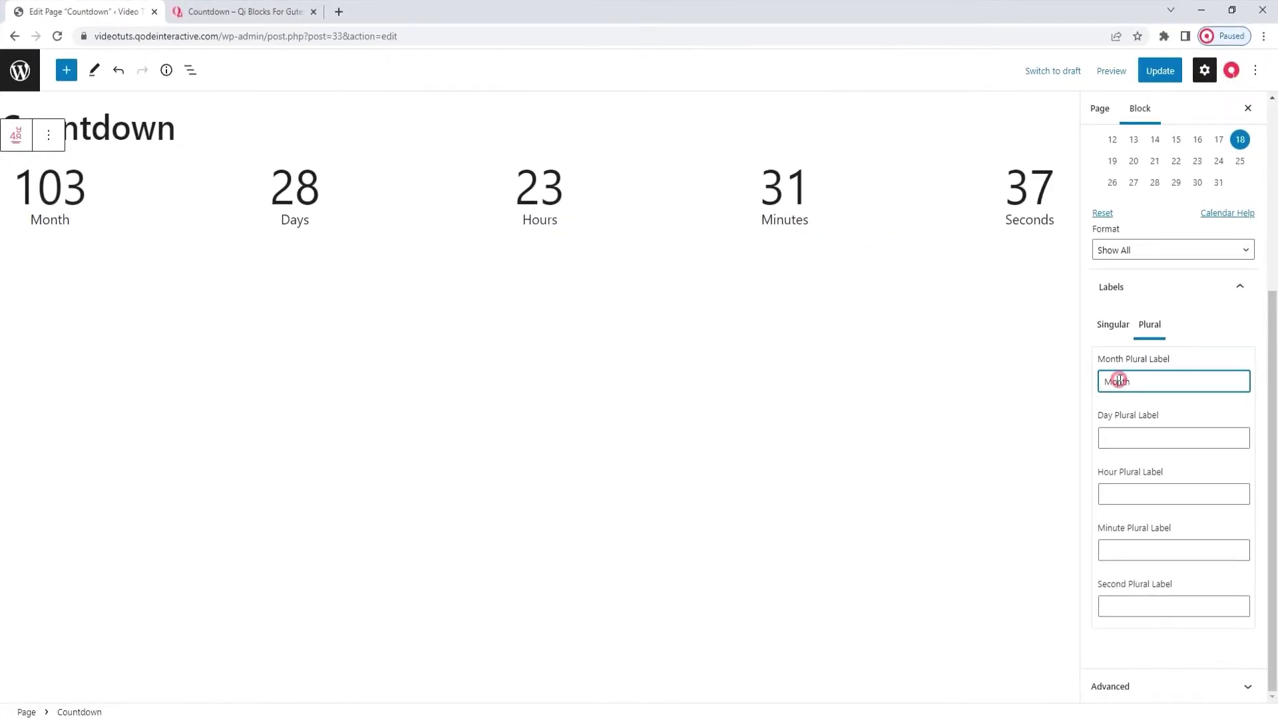
key("BackSpace")
left_click(1194, 320)
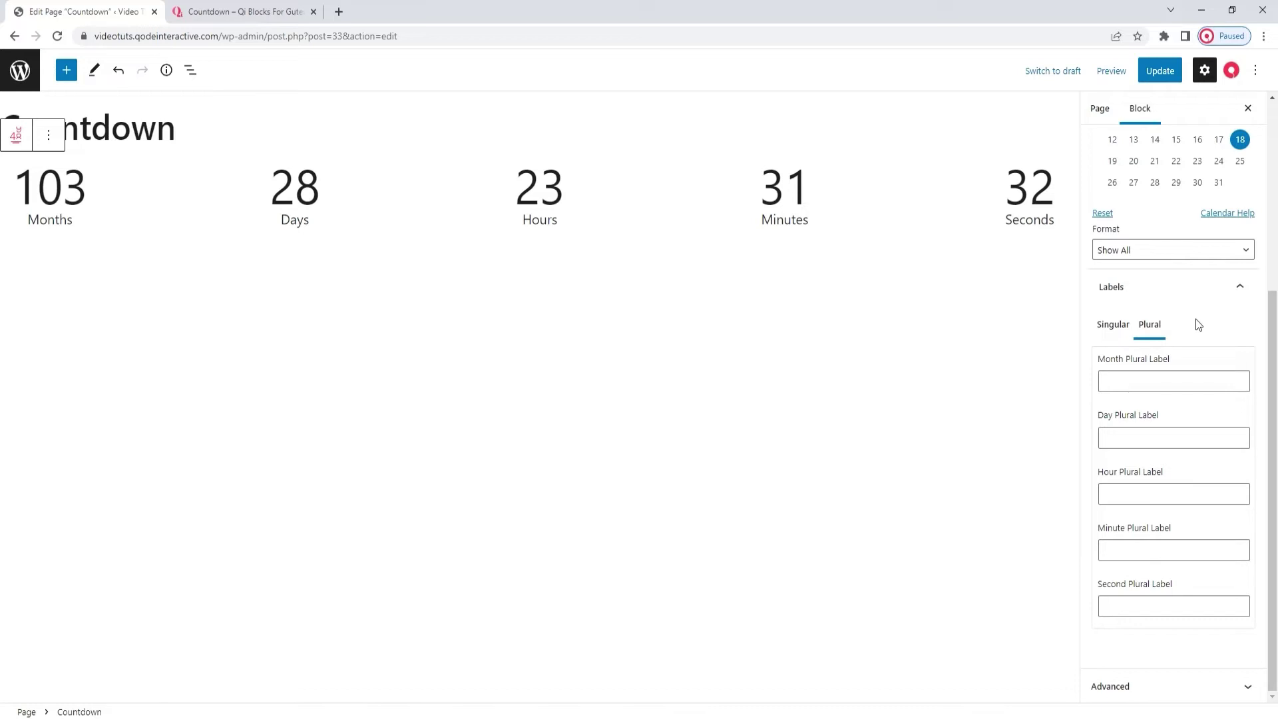
left_click(1164, 685)
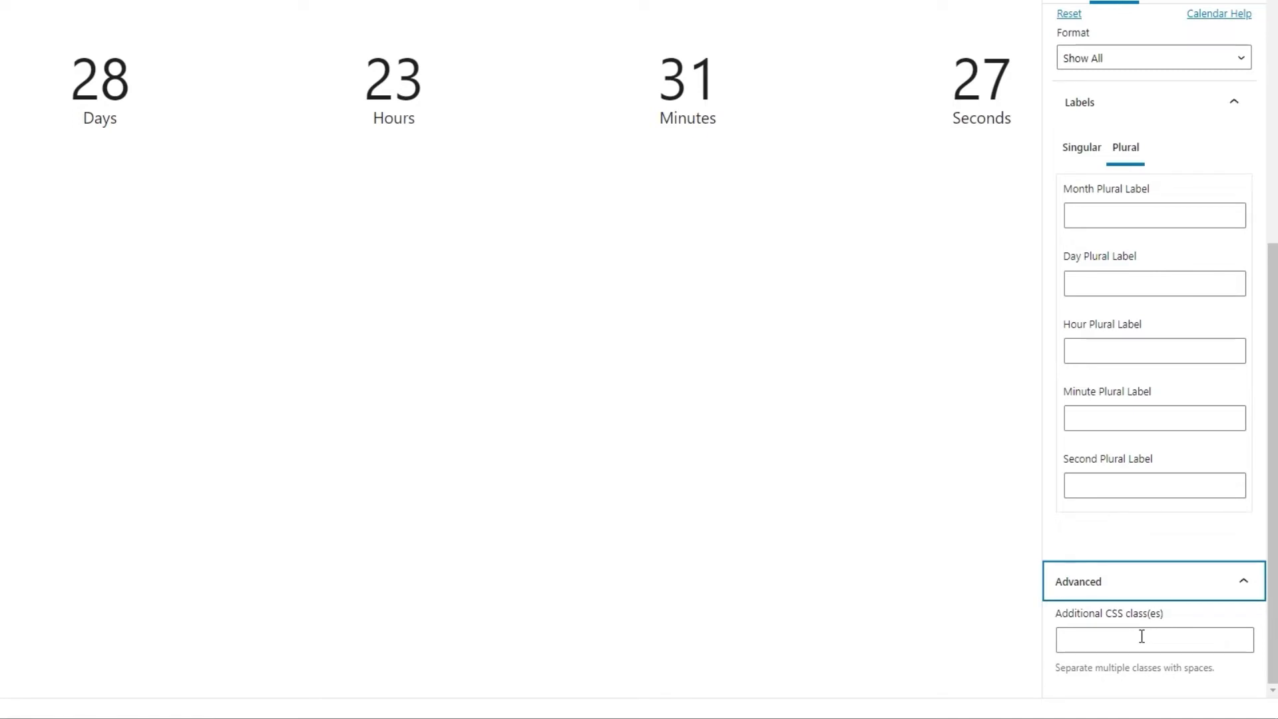
scroll(1170, 549, "up", 5)
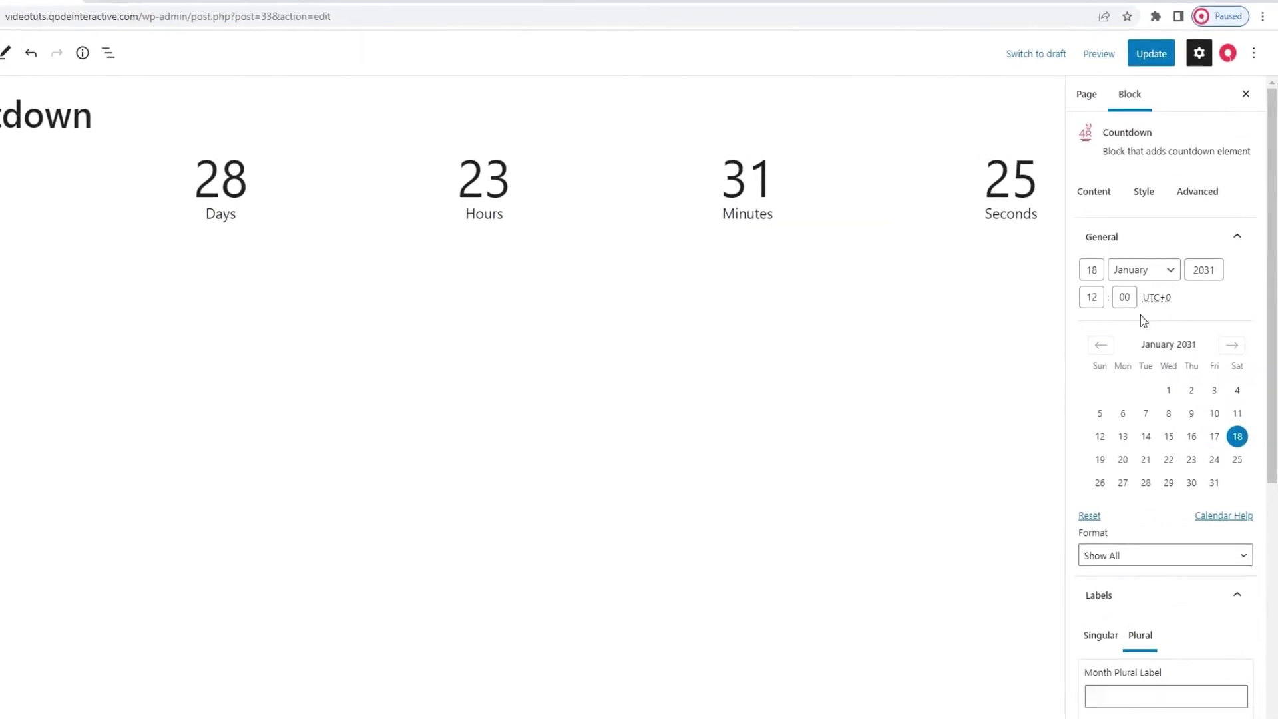
- Set the countdown's Justify Content to Space Between after trying the other options
left_click(1153, 199)
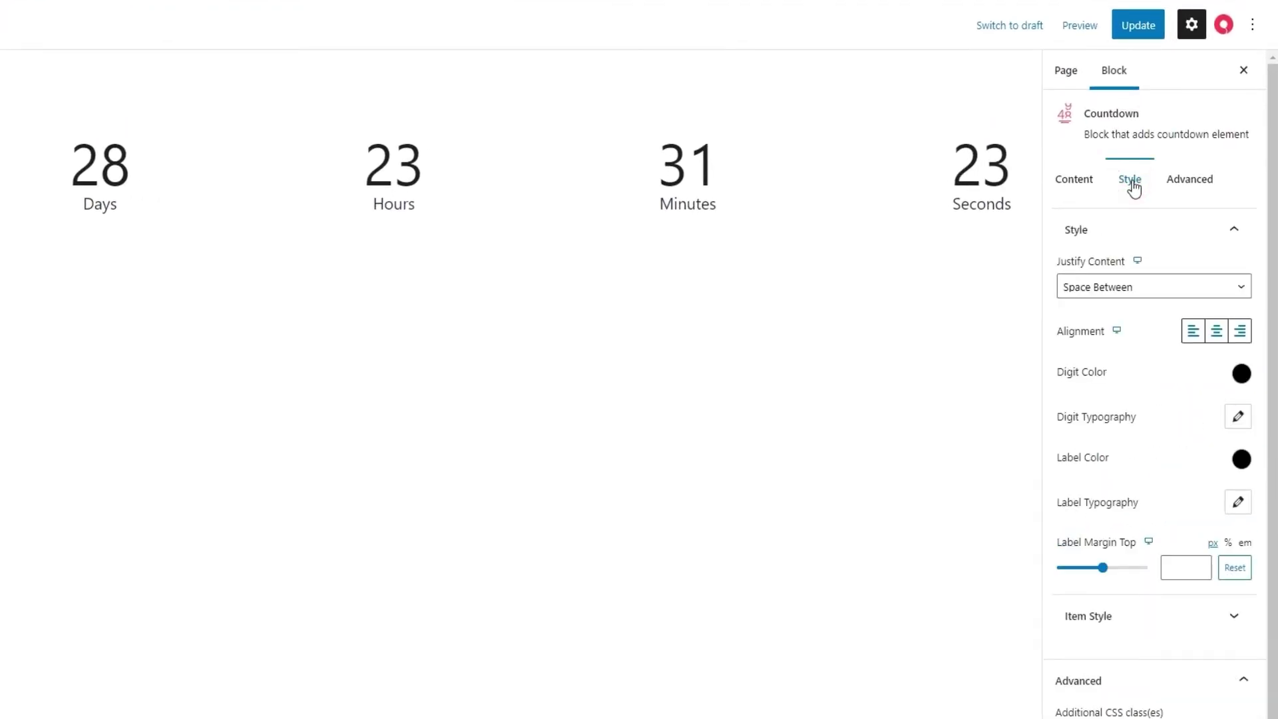
left_click(1166, 287)
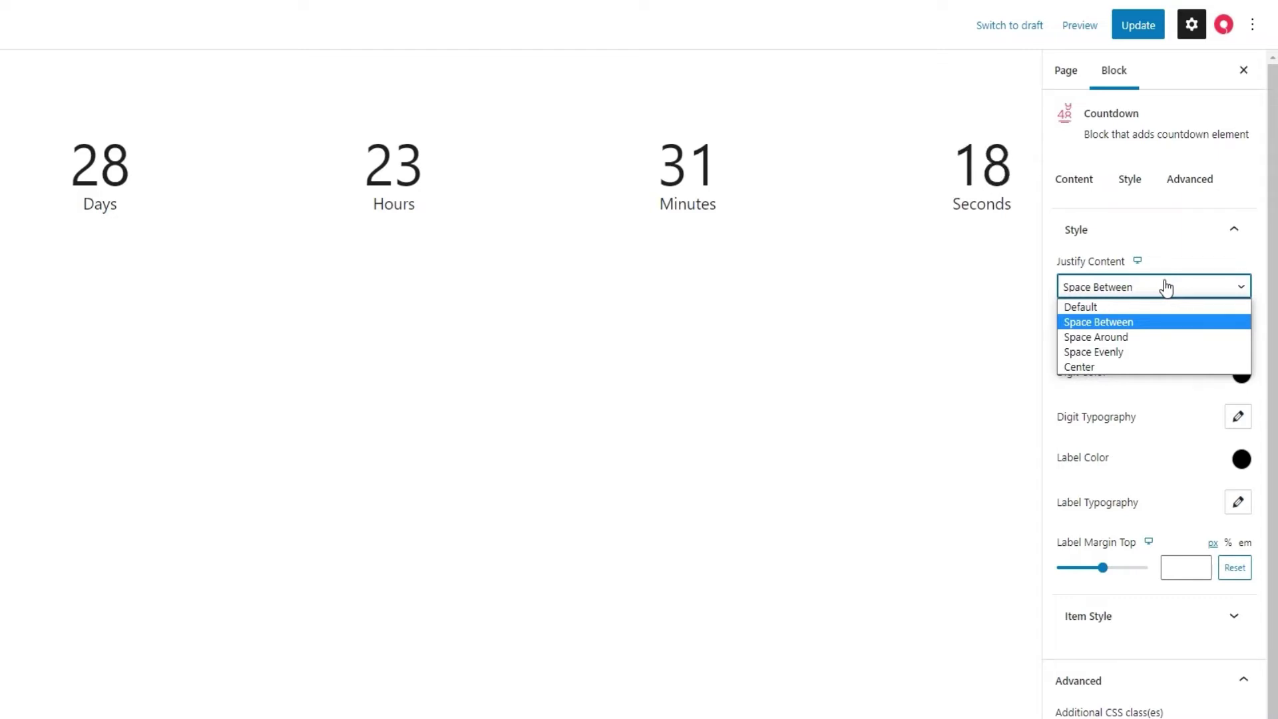
left_click(1128, 312)
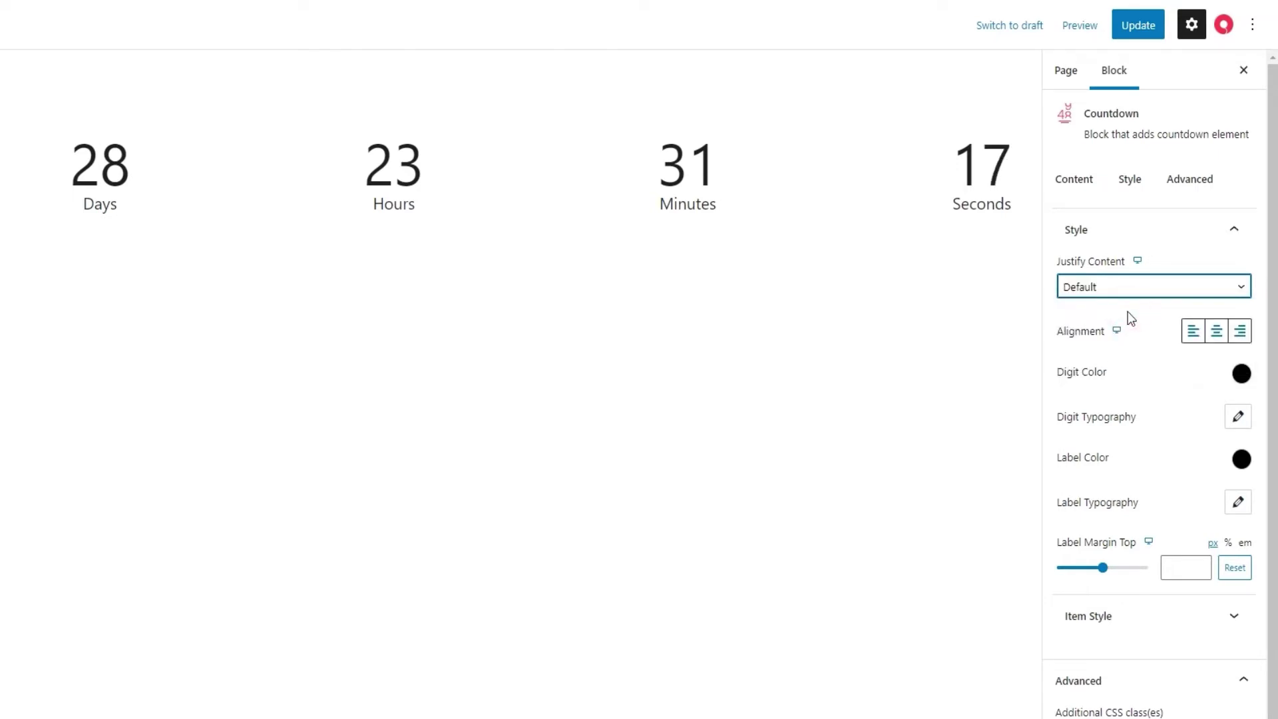
left_click(1141, 294)
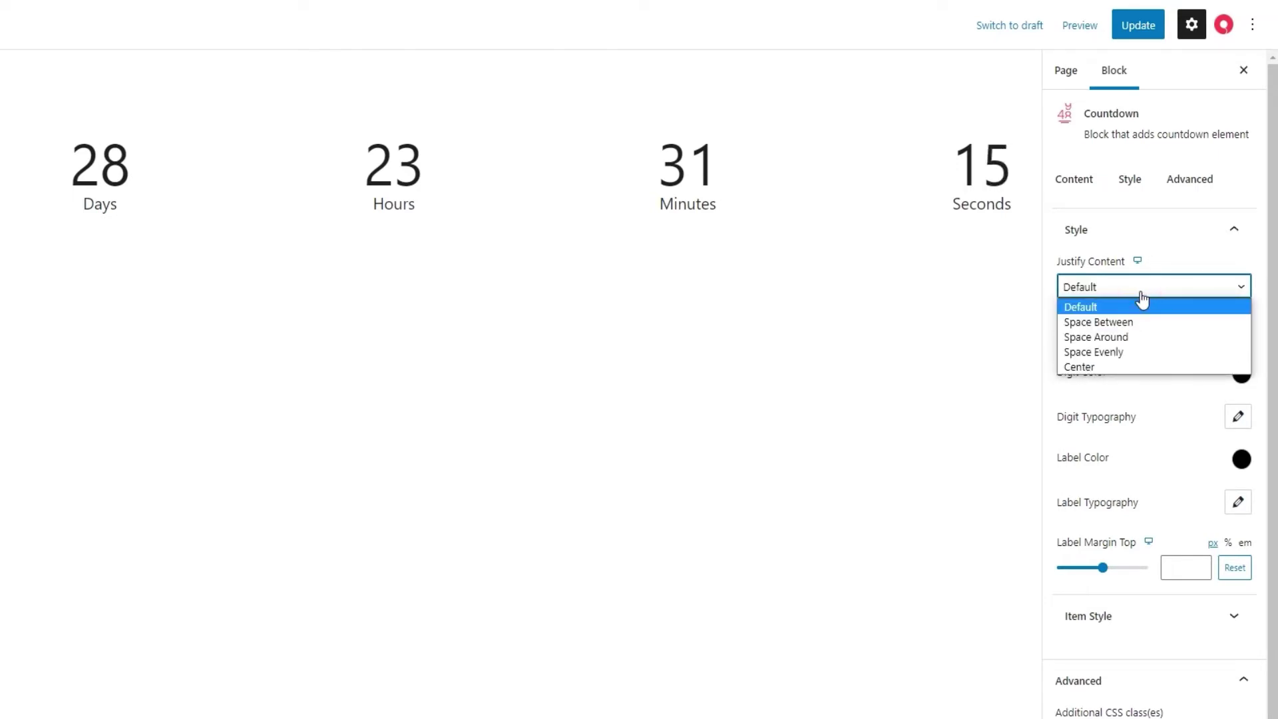
left_click(1125, 337)
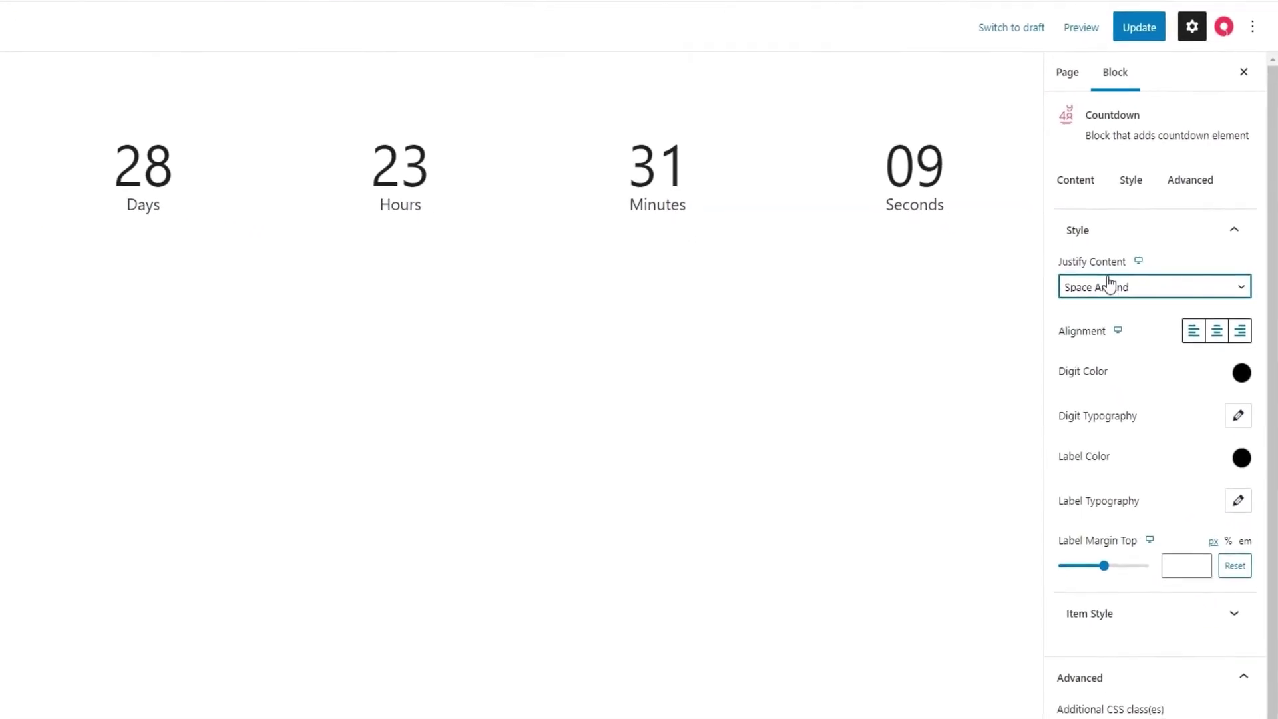
left_click(1108, 285)
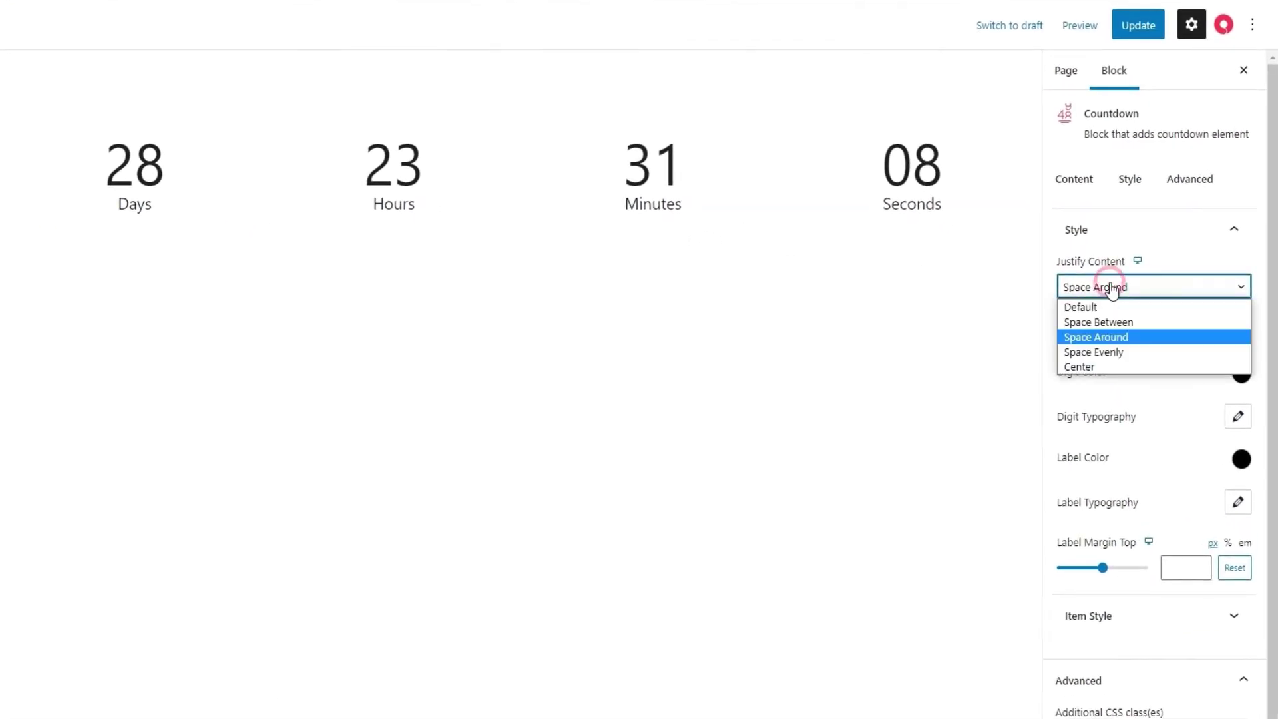
left_click(1135, 352)
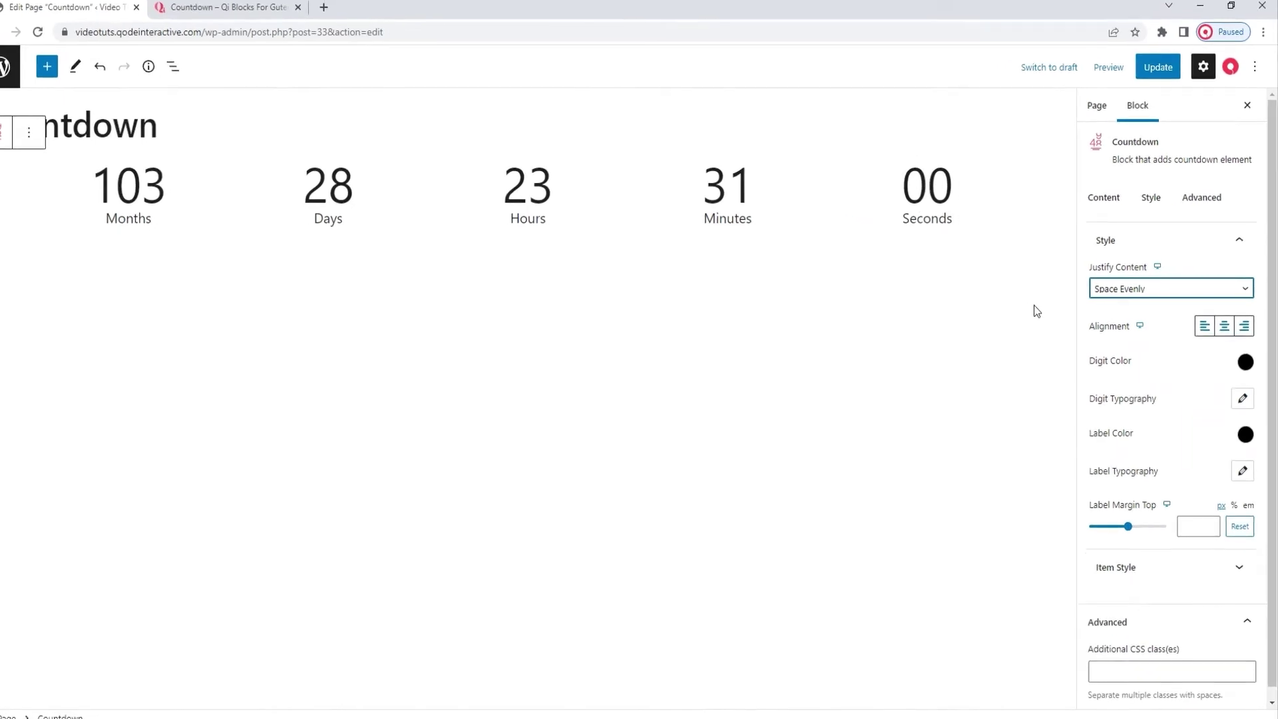
left_click(1149, 291)
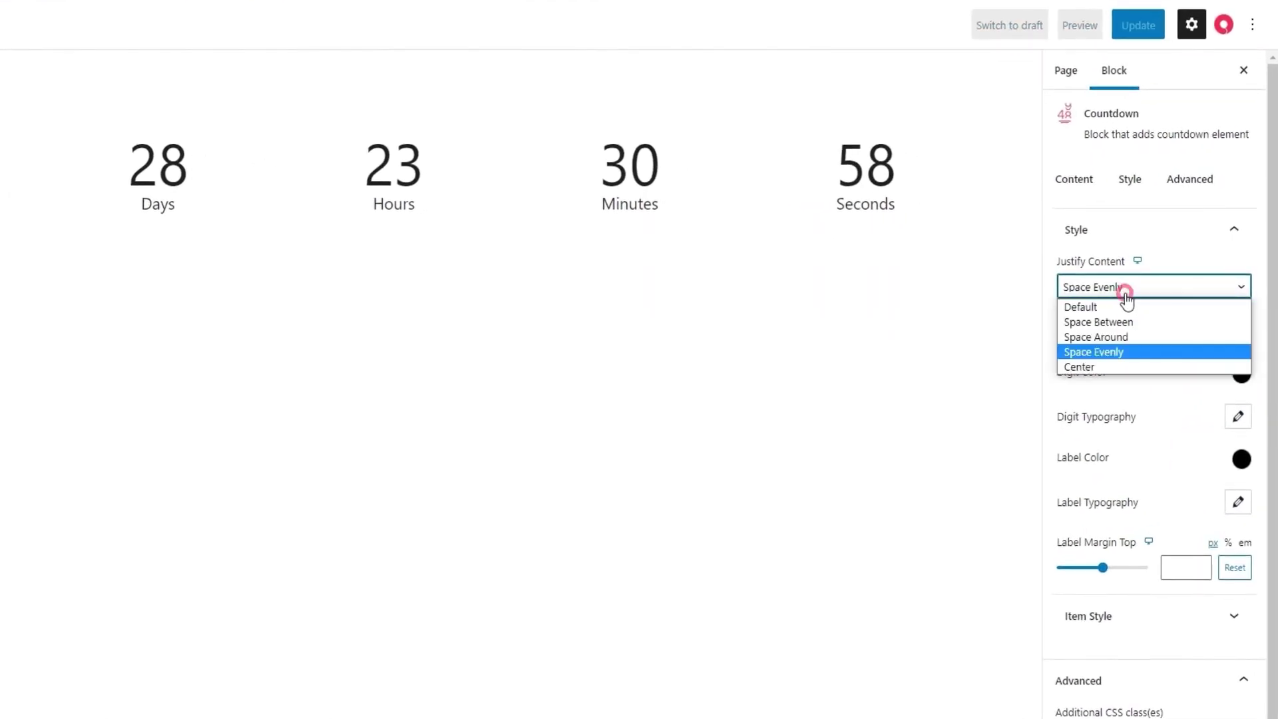
left_click(1116, 365)
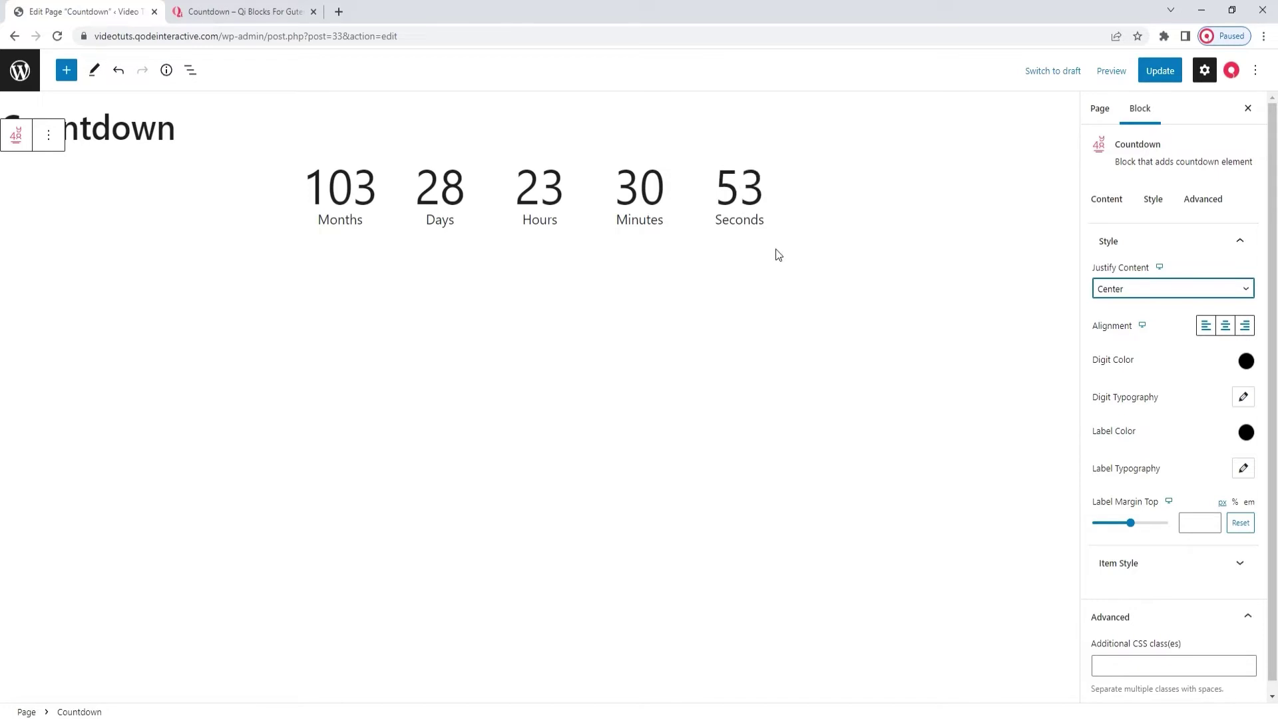
left_click(1149, 293)
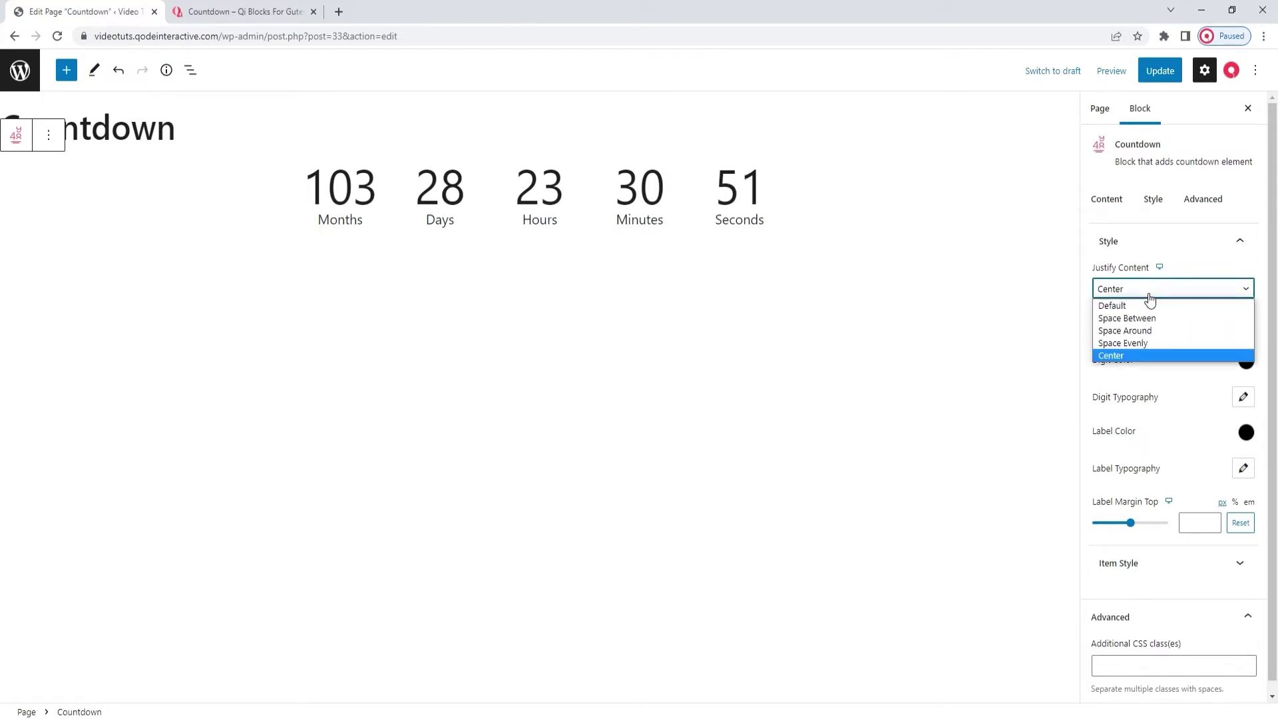
left_click(1153, 317)
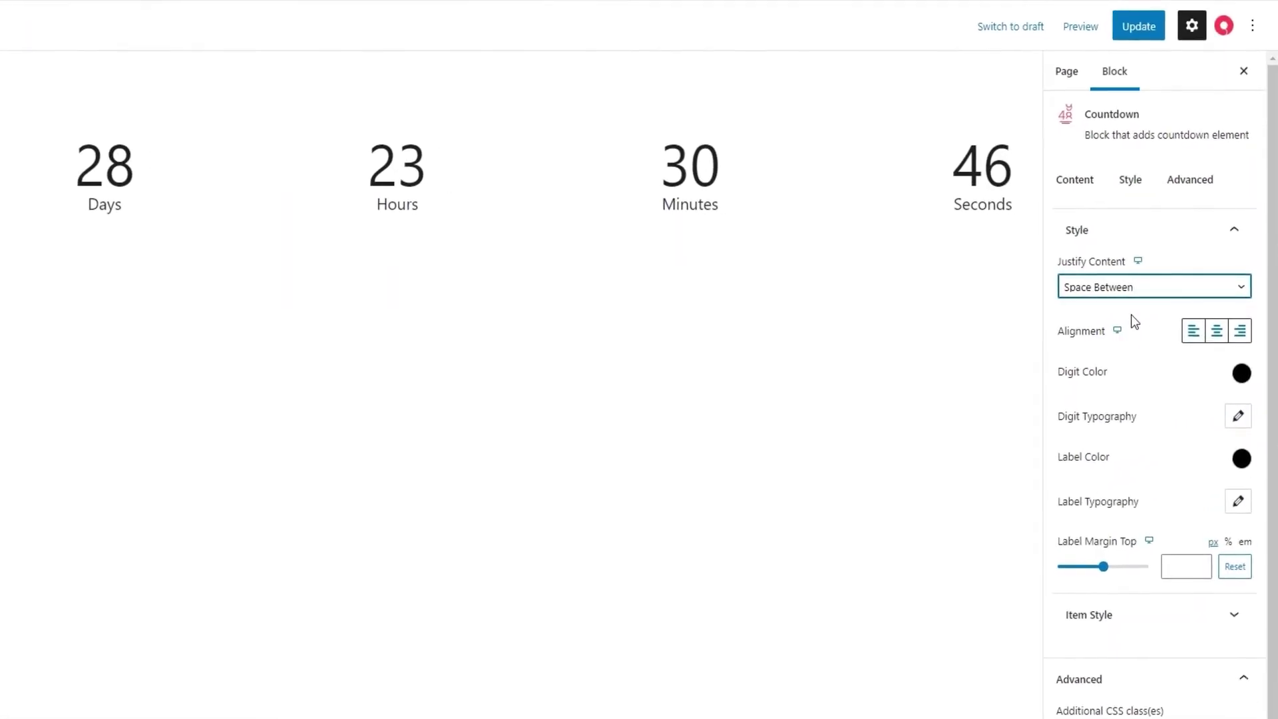
- Centre-align digits and labels in each item and set Digit Color to #1E1E1E
left_click(1187, 340)
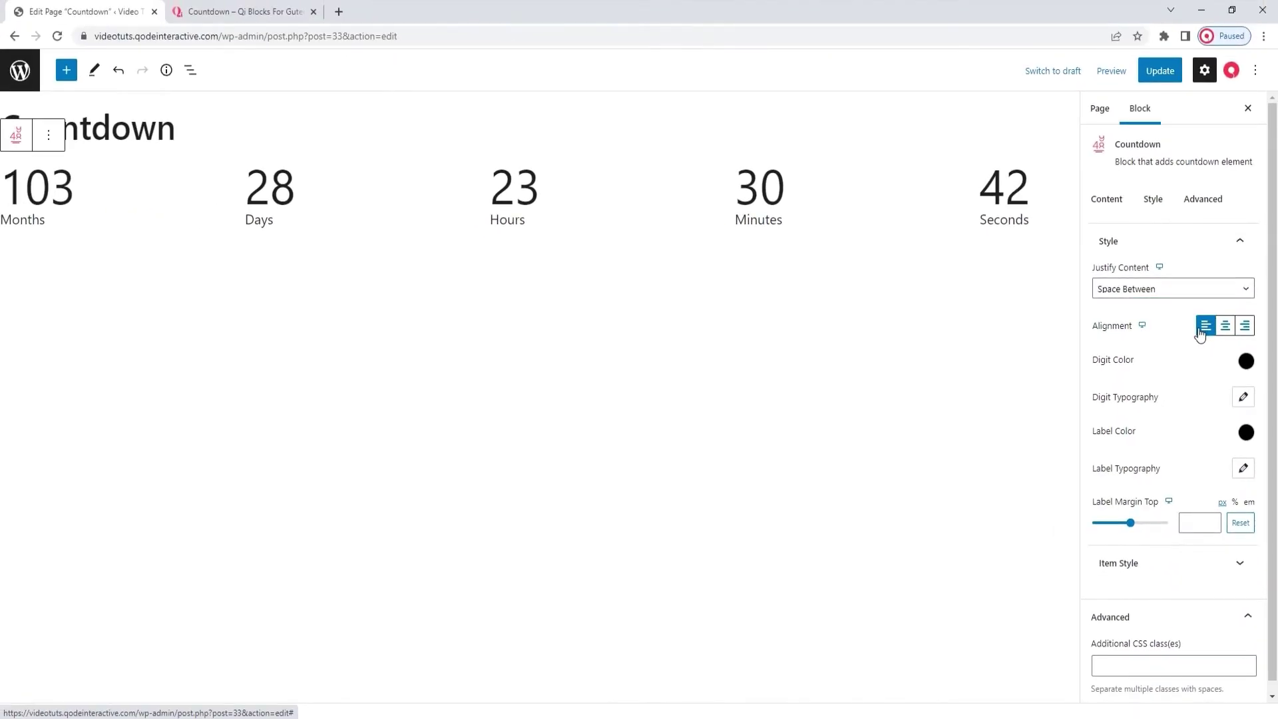
left_click(1246, 332)
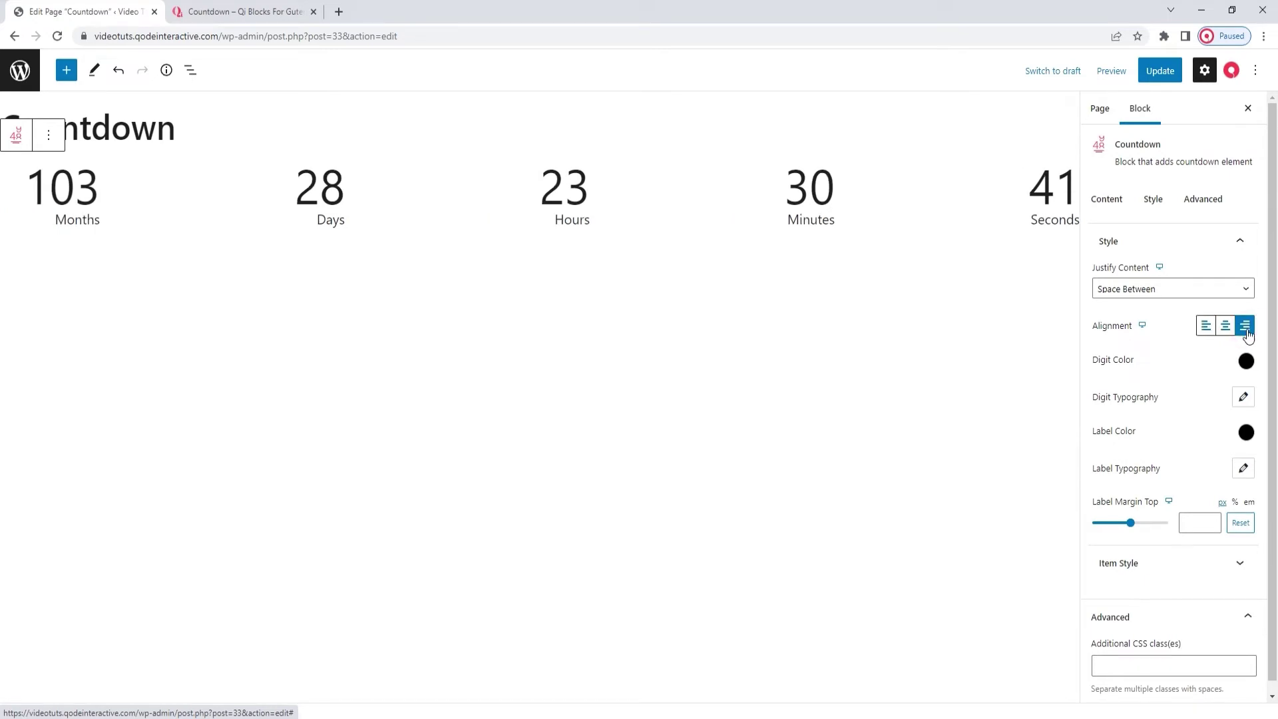
left_click(1227, 330)
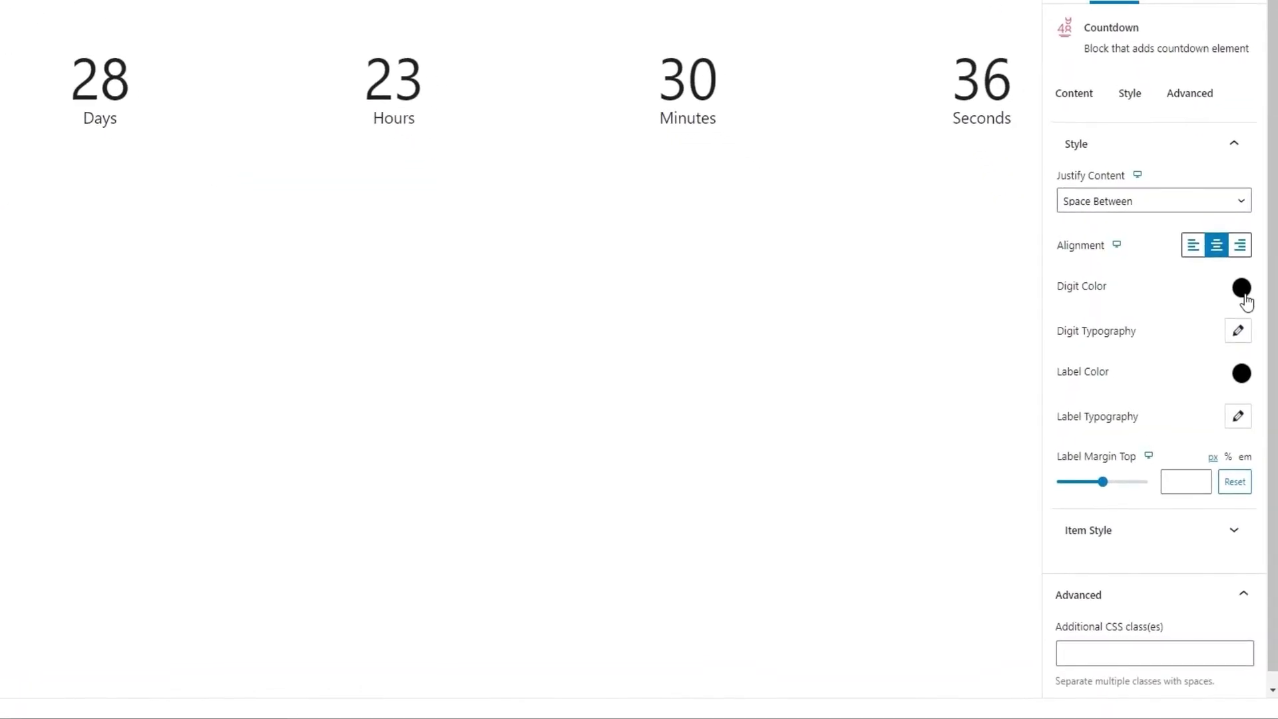
left_click(1241, 288)
left_click_drag(1208, 370, 1192, 355)
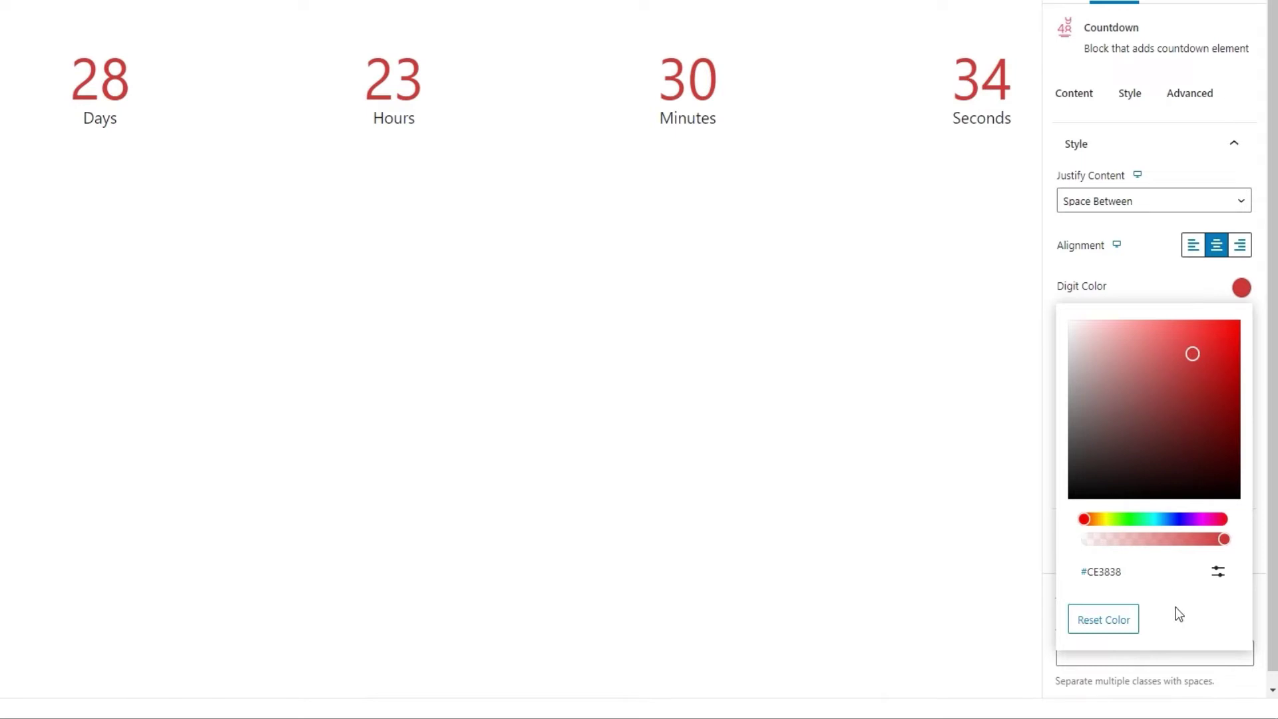
left_click(1215, 578)
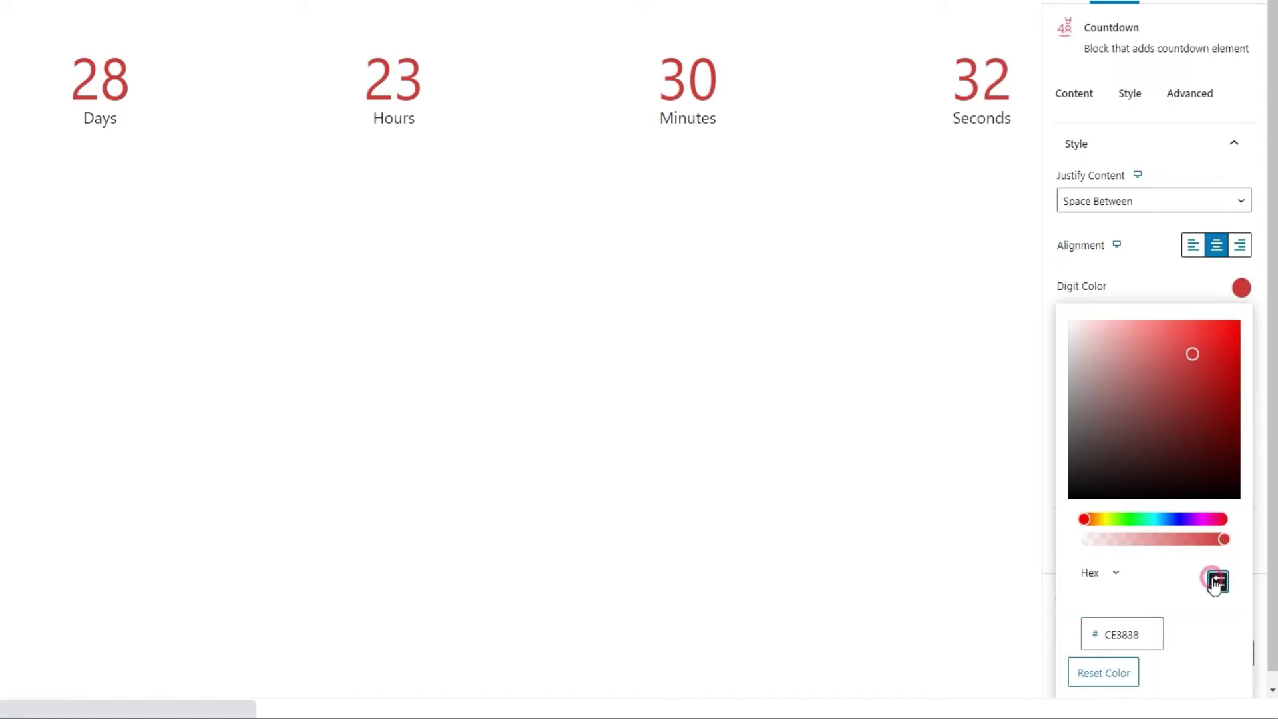
double_click(1124, 635)
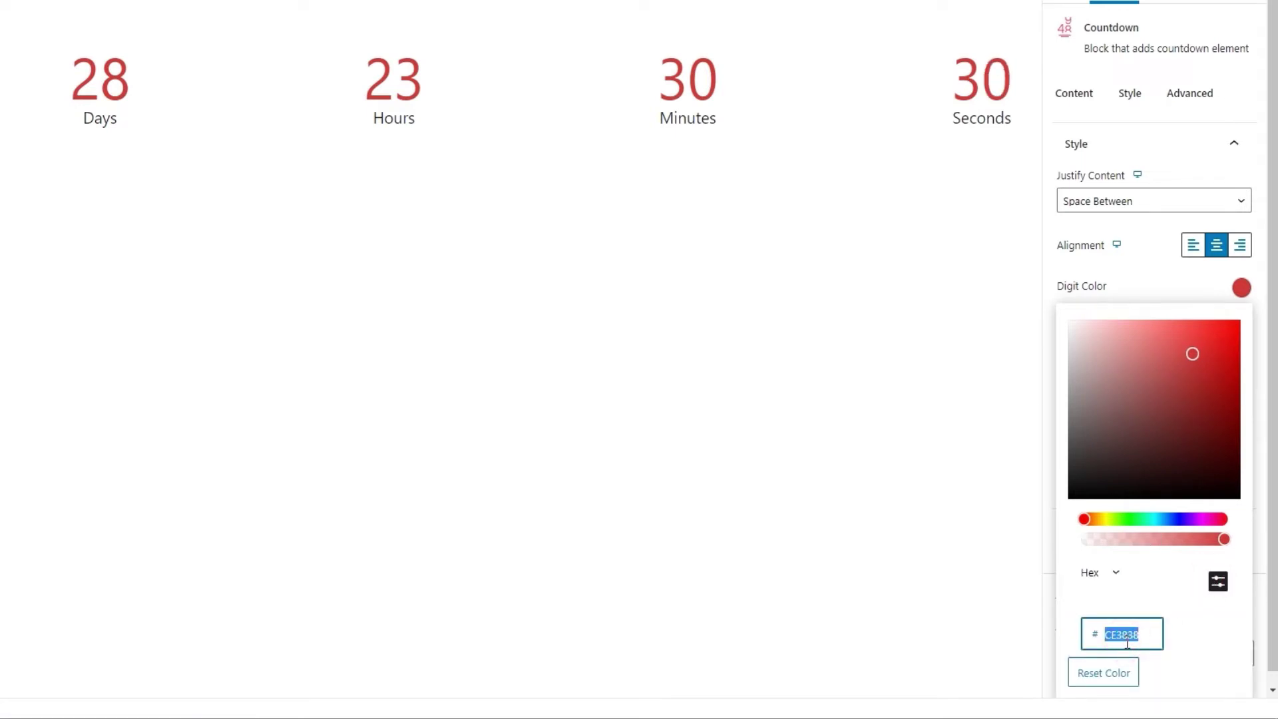
type("1e1e1e")
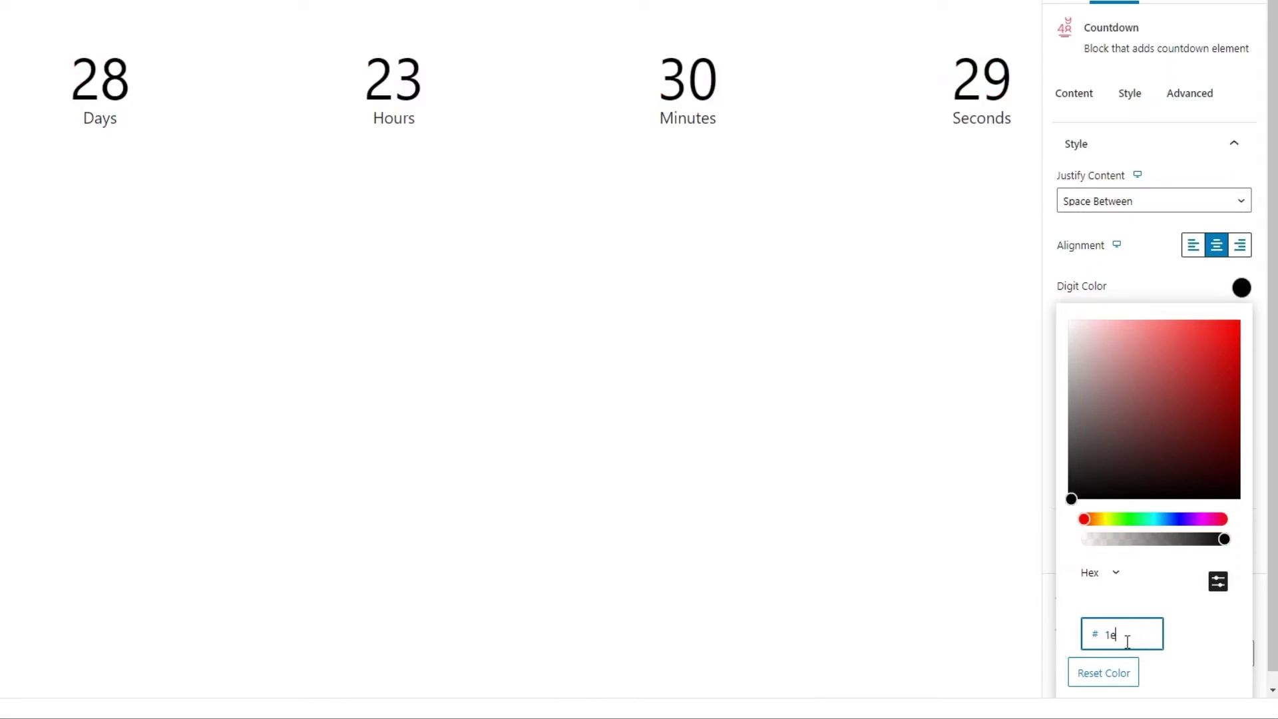
left_click(1241, 288)
- Set the digit font family to DM Sans
left_click(1237, 341)
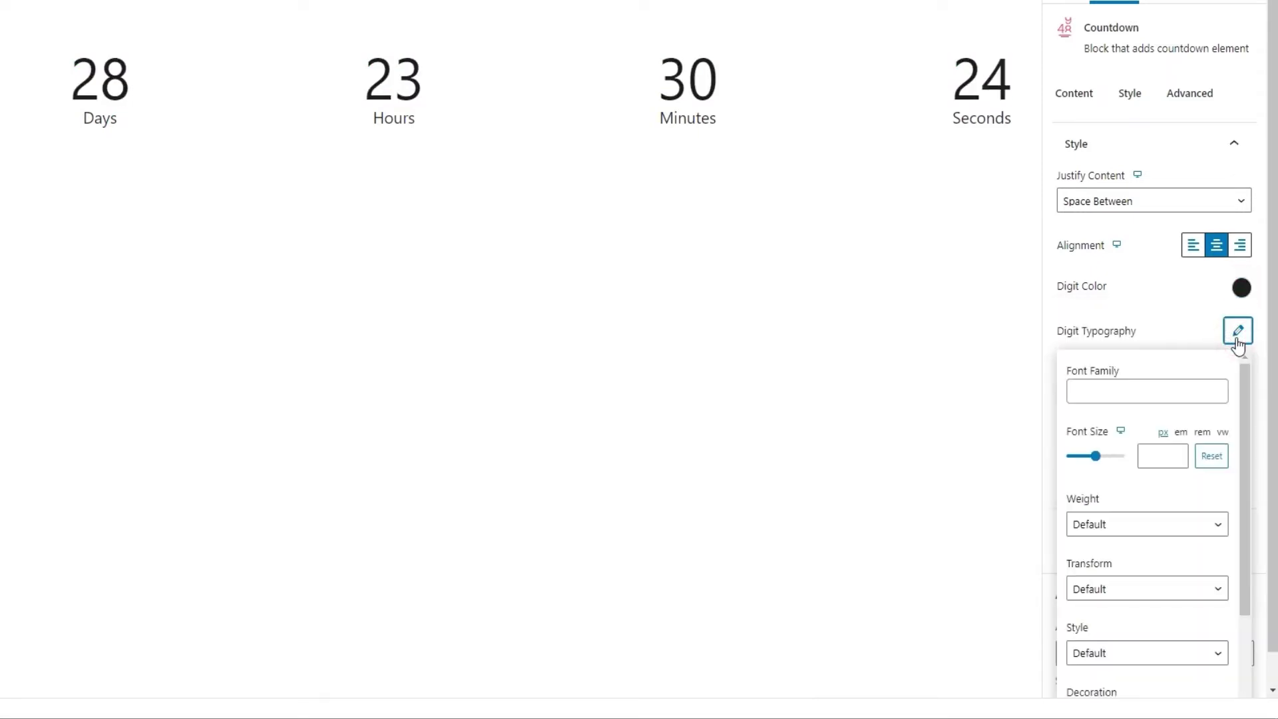
scroll(1163, 388, "down", 1)
scroll(1163, 388, "down", 2)
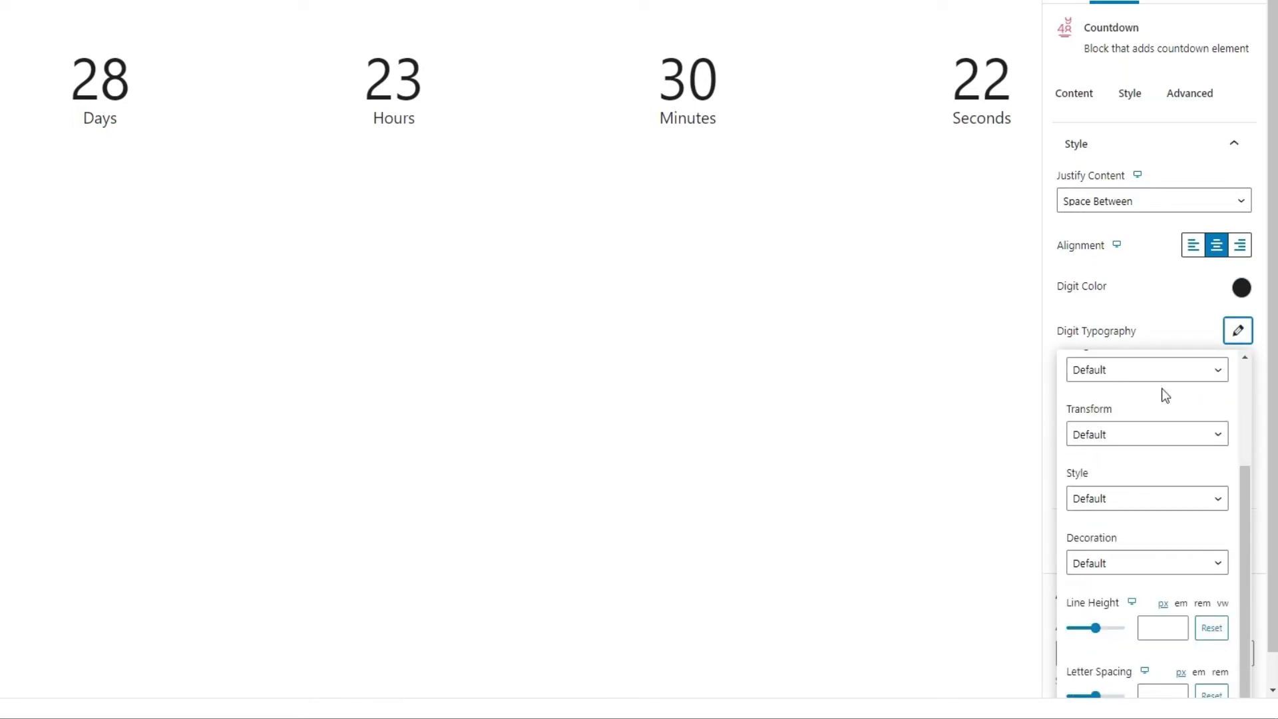
scroll(1161, 389, "up", 3)
scroll(1252, 430, "down", 1)
scroll(1268, 439, "down", 1)
scroll(1167, 434, "up", 2)
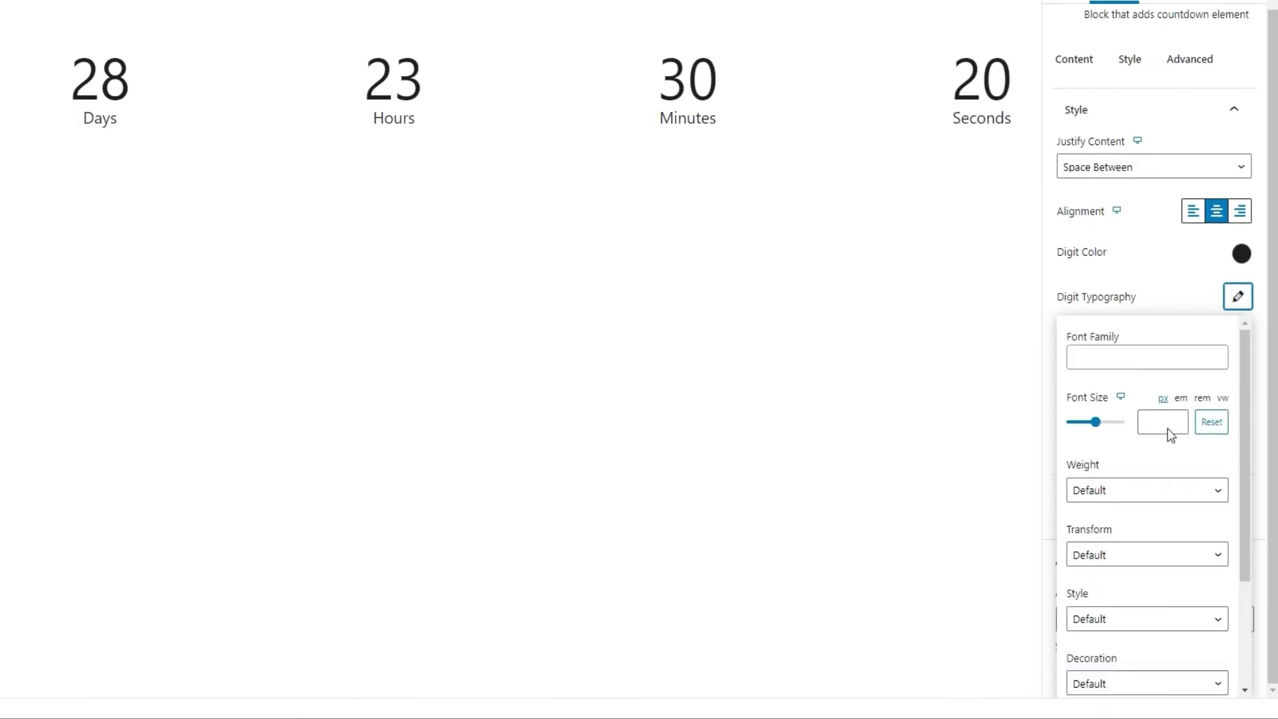
left_click(1144, 363)
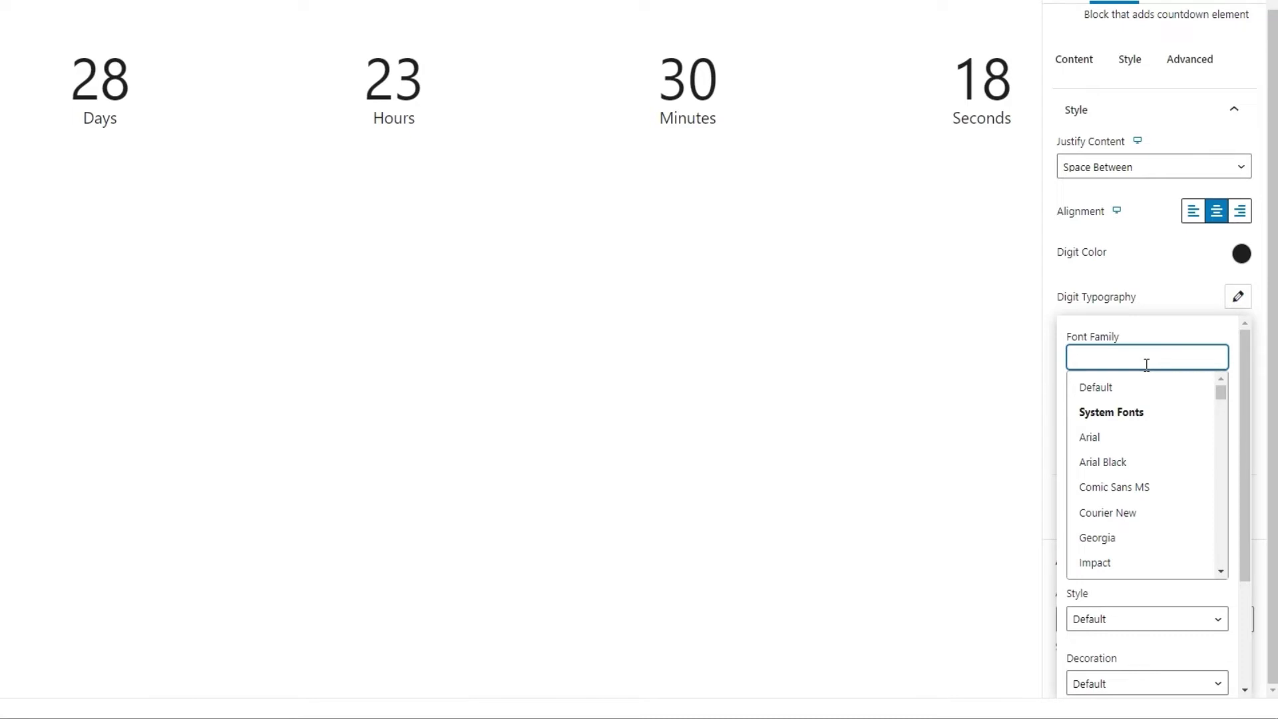
type("dm")
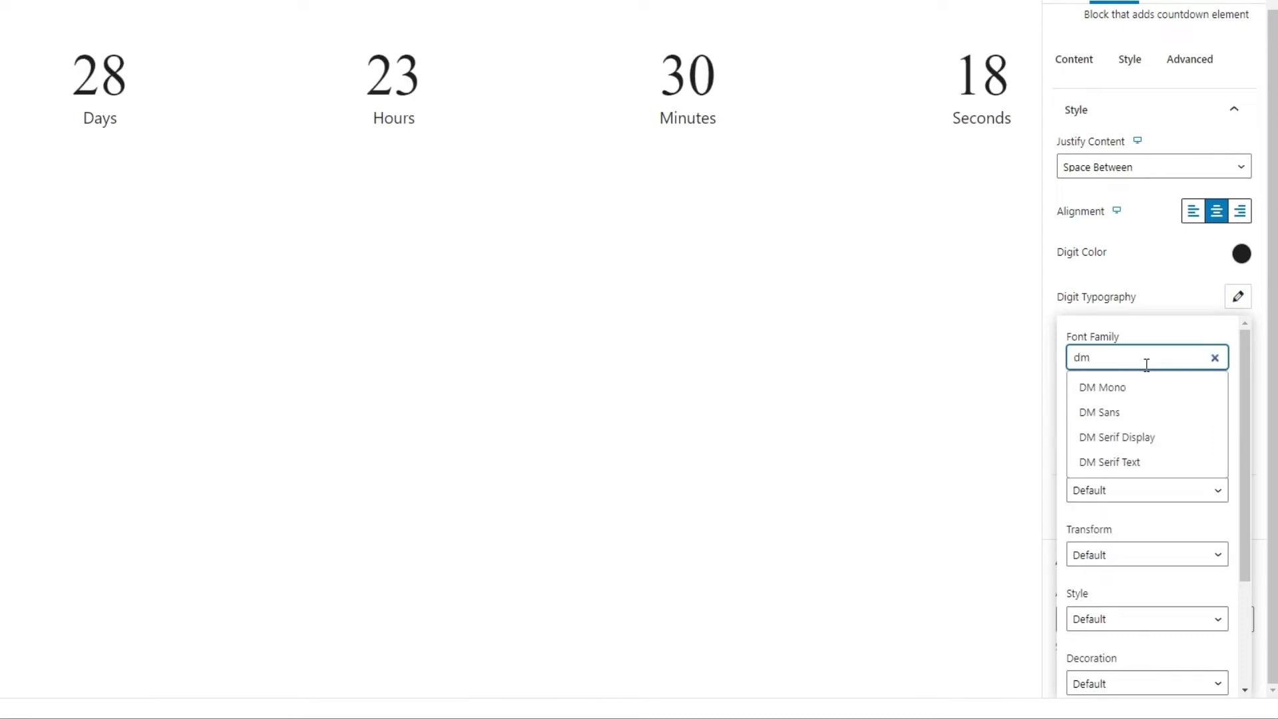
left_click(1132, 411)
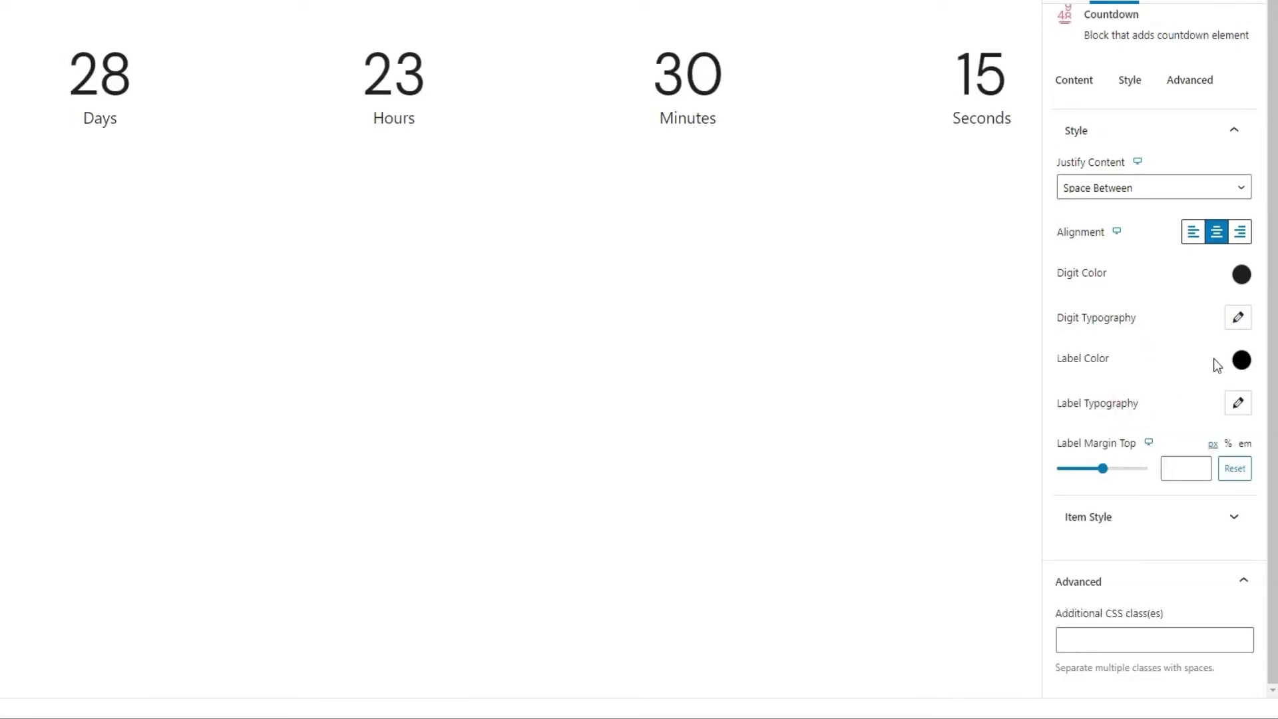
- Make the digits 70 px in Medium (500) weight
left_click(1238, 318)
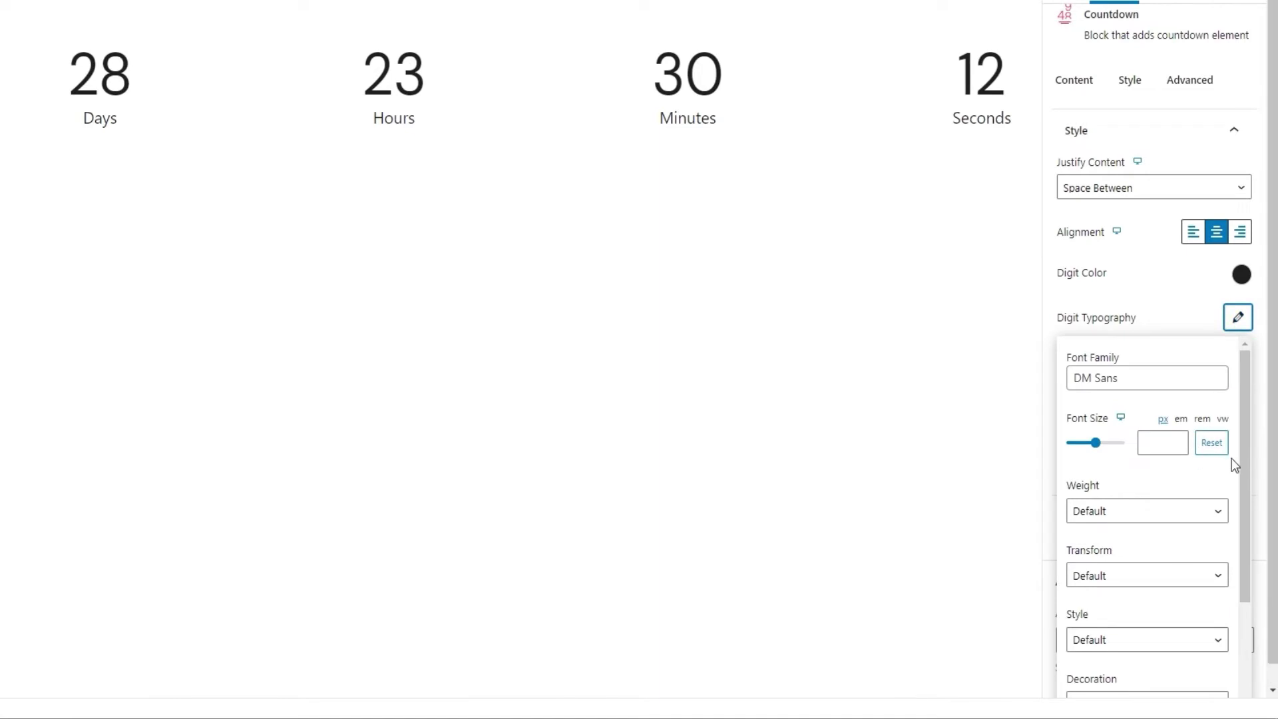
left_click_drag(1095, 442, 1083, 443)
double_click(1154, 441)
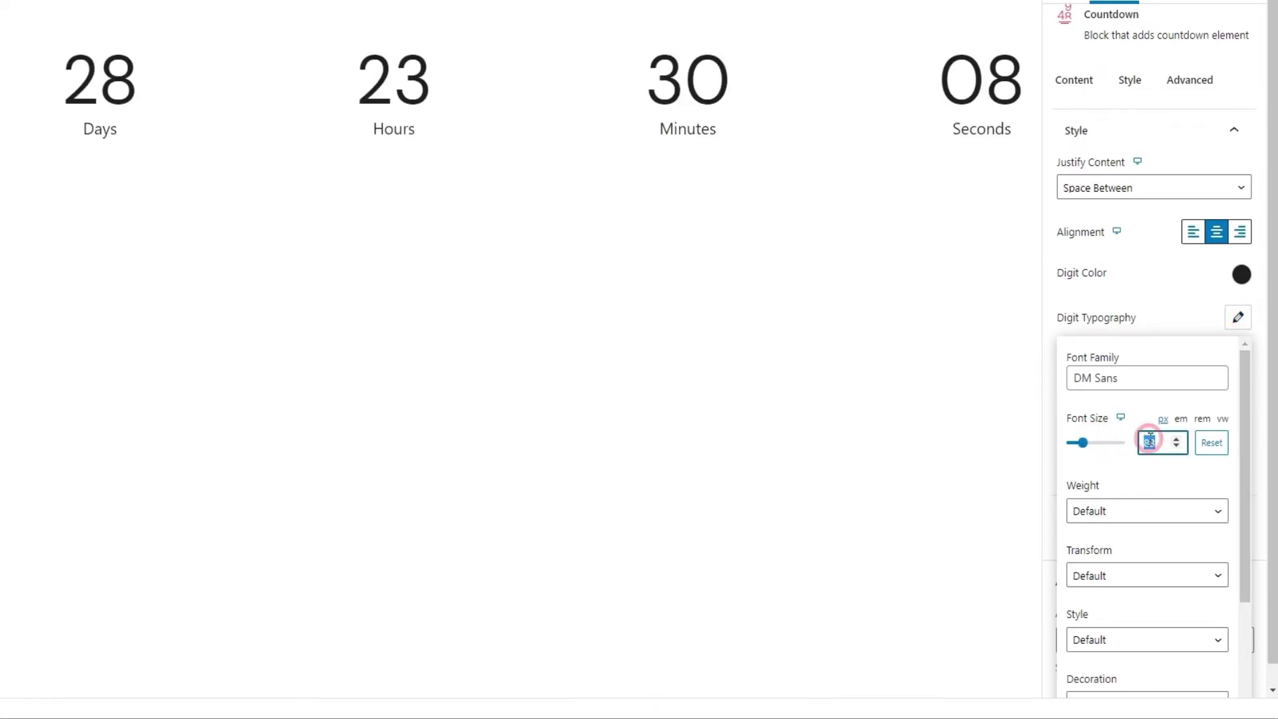
type("70")
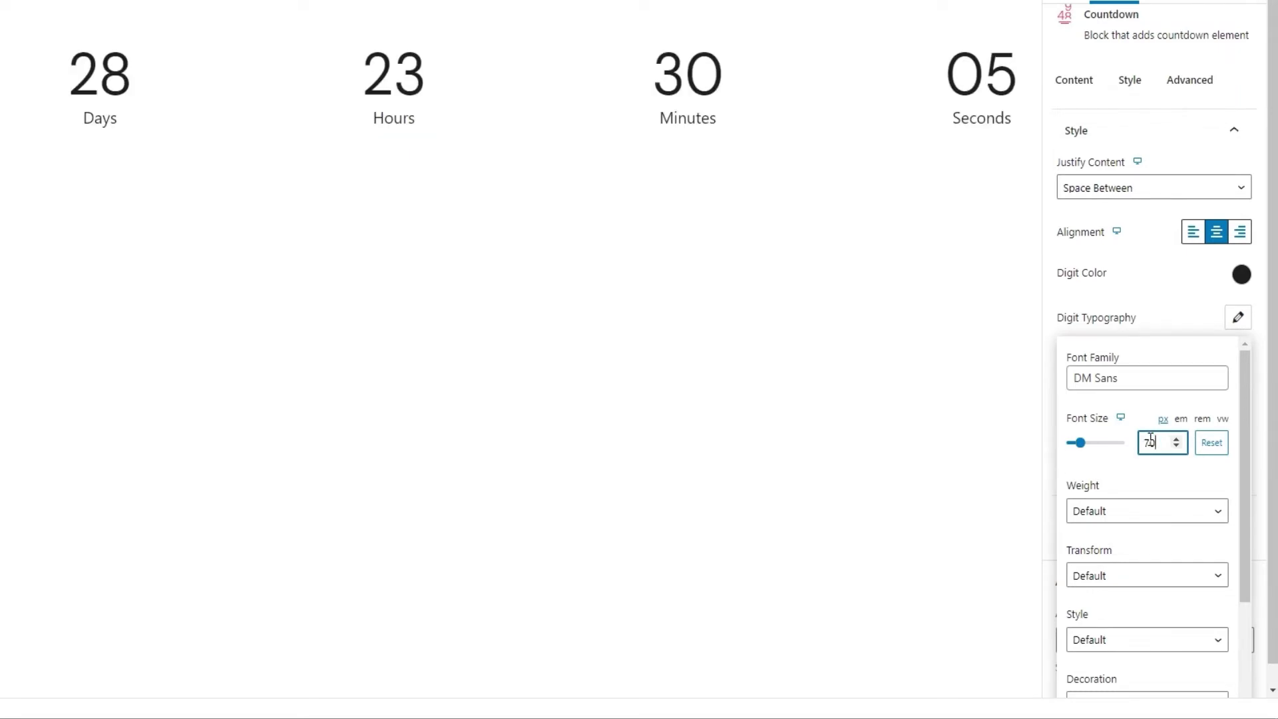
left_click(1131, 513)
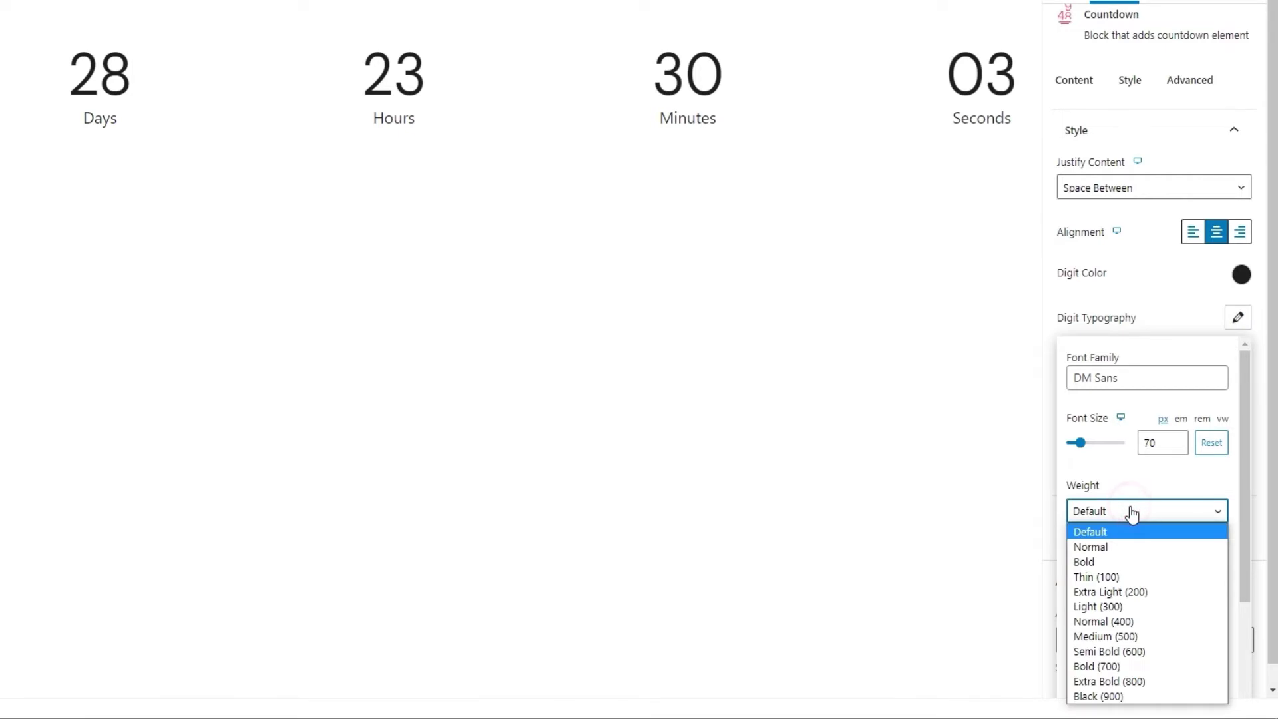
left_click(1141, 637)
- Keep the digit text transform, font style and decoration at Default
scroll(1152, 579, "down", 1)
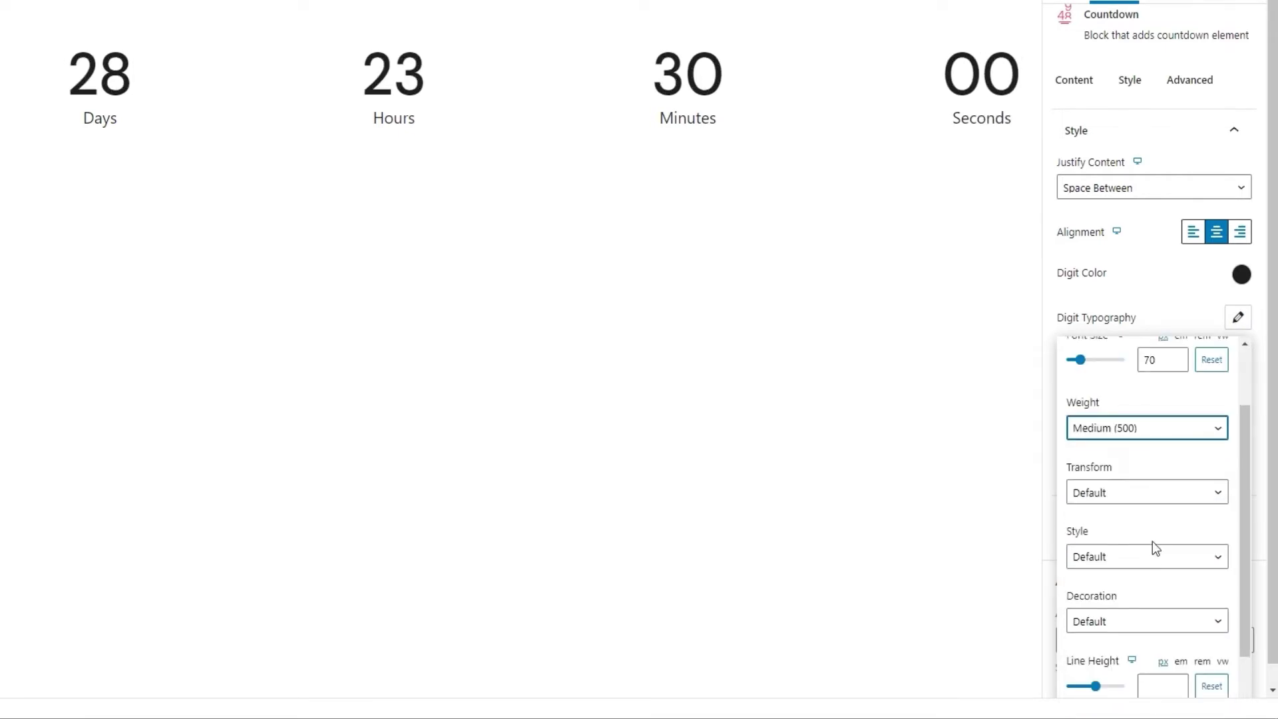
scroll(1153, 536, "down", 1)
scroll(1153, 533, "down", 1)
left_click(1140, 402)
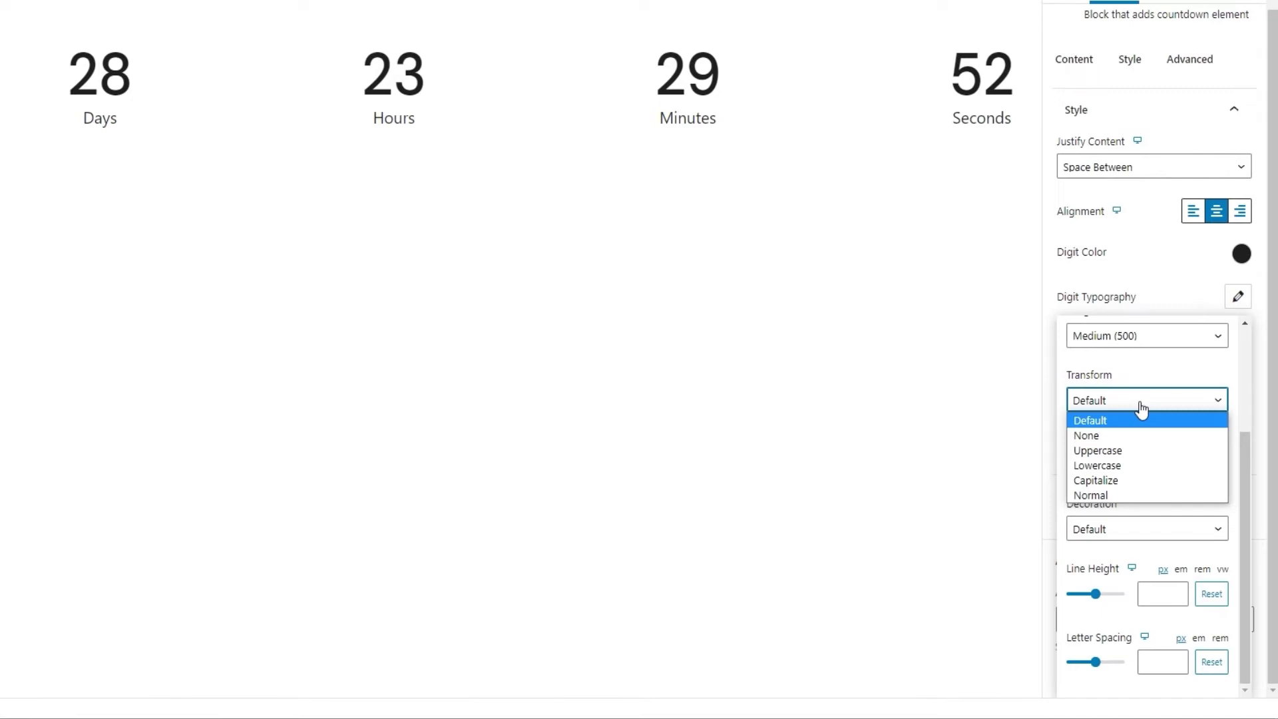
left_click(1138, 403)
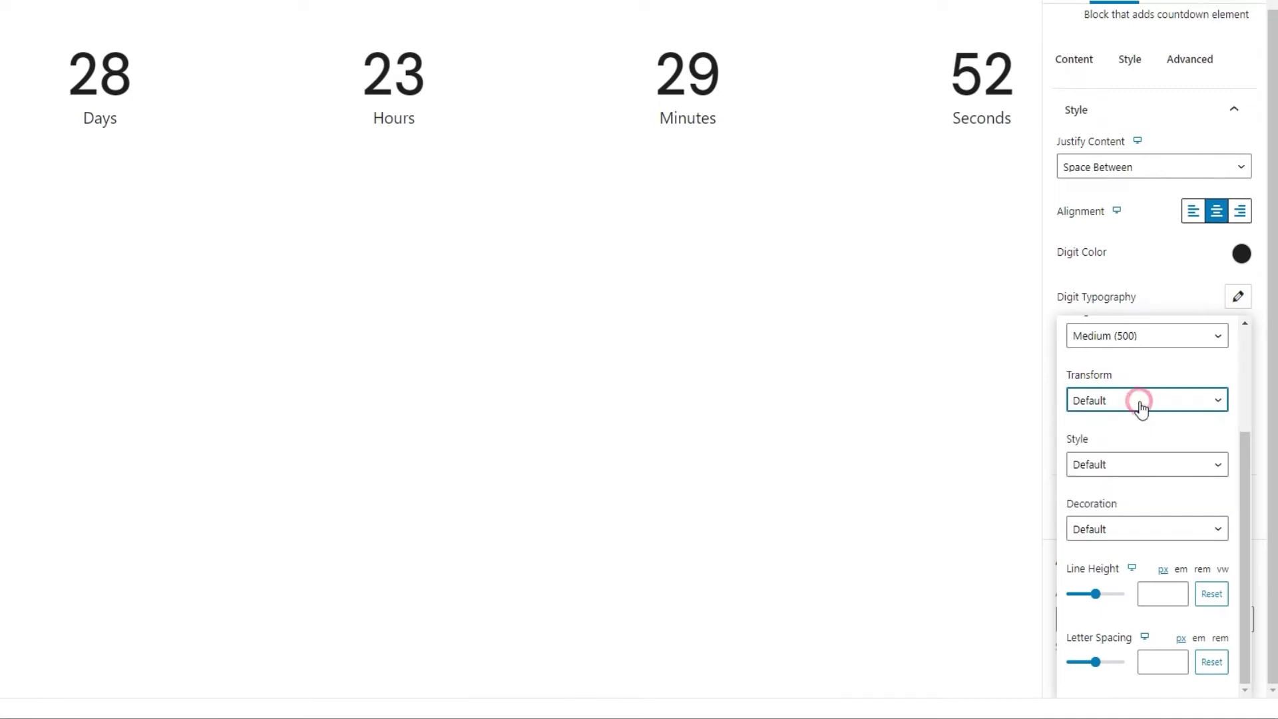
left_click(1136, 468)
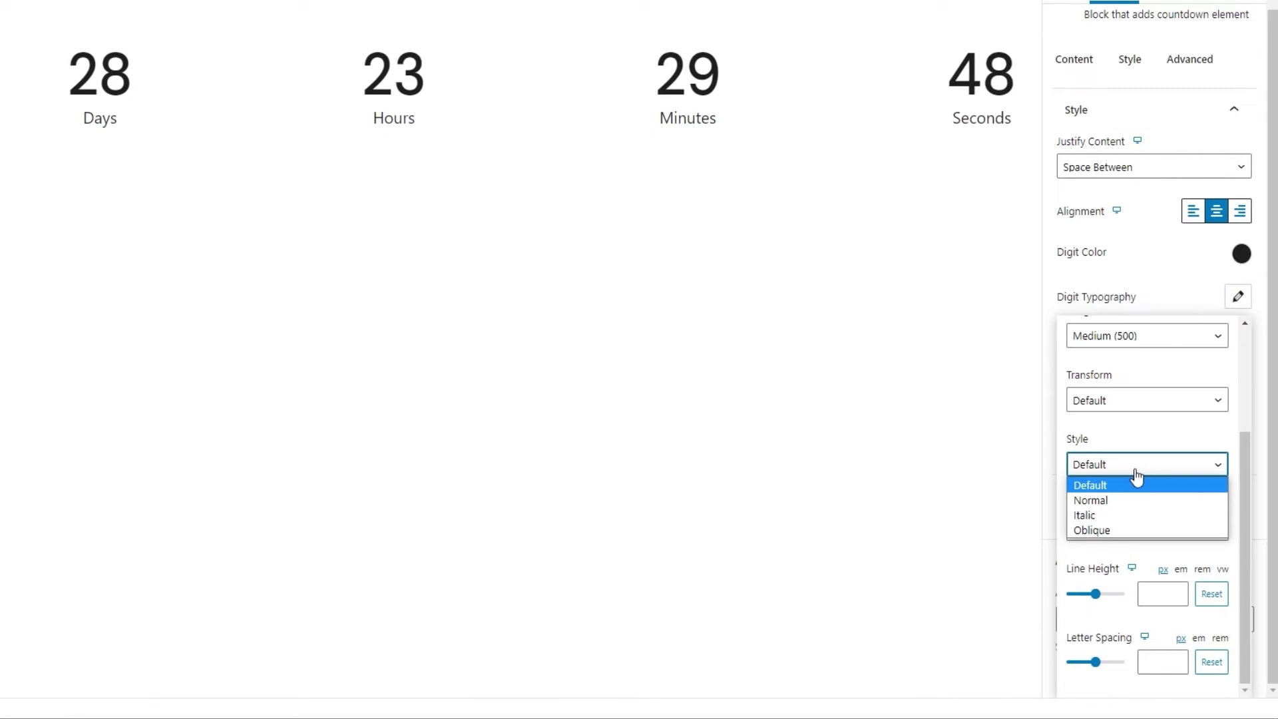
left_click(1136, 480)
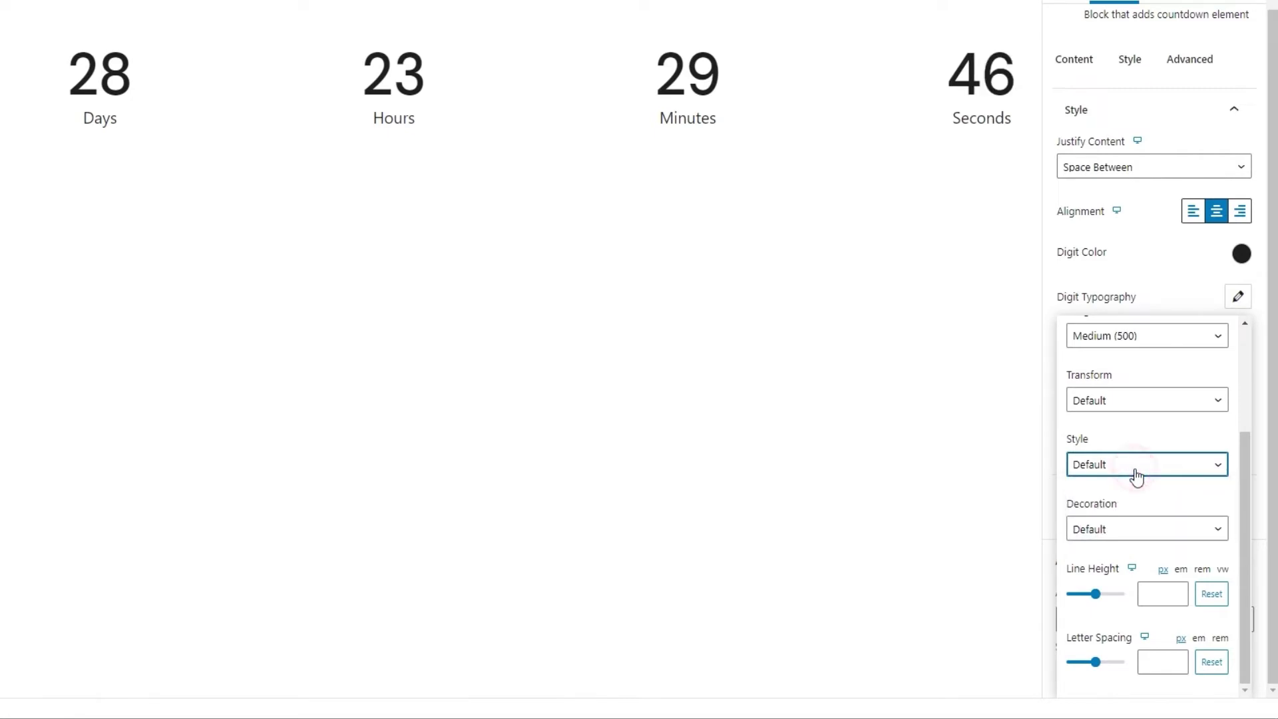
left_click(1142, 530)
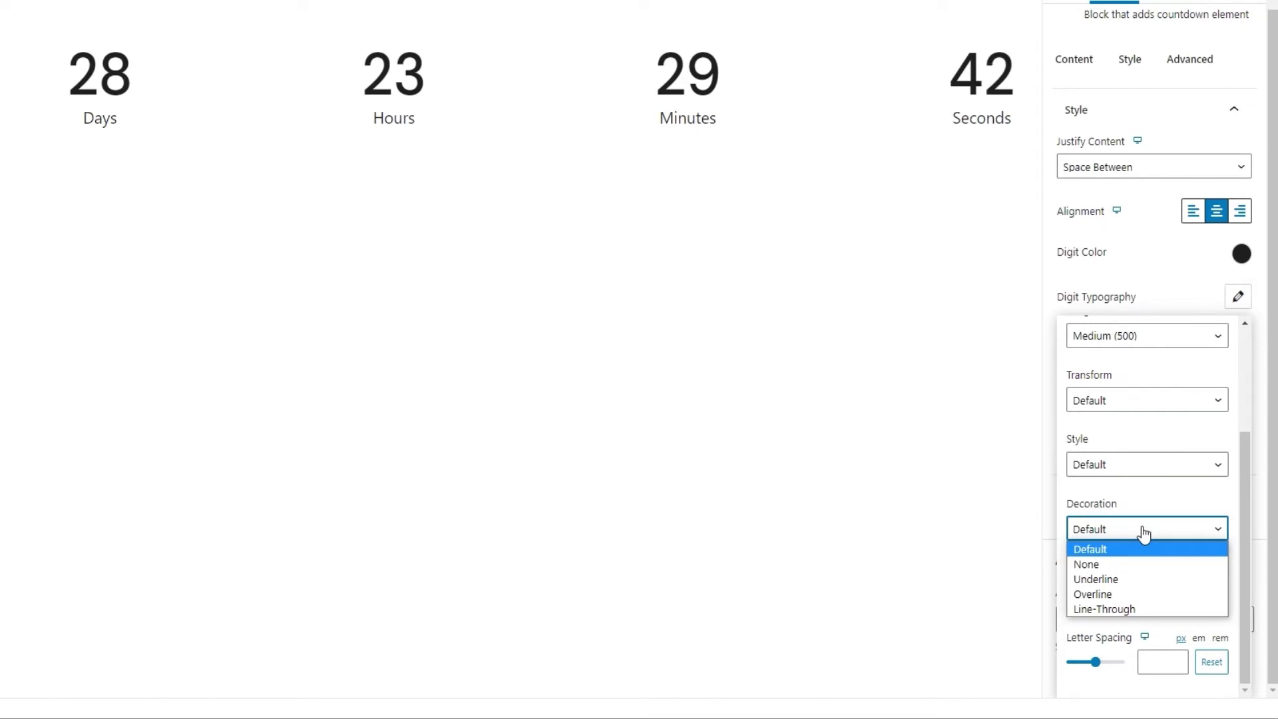
left_click(1144, 533)
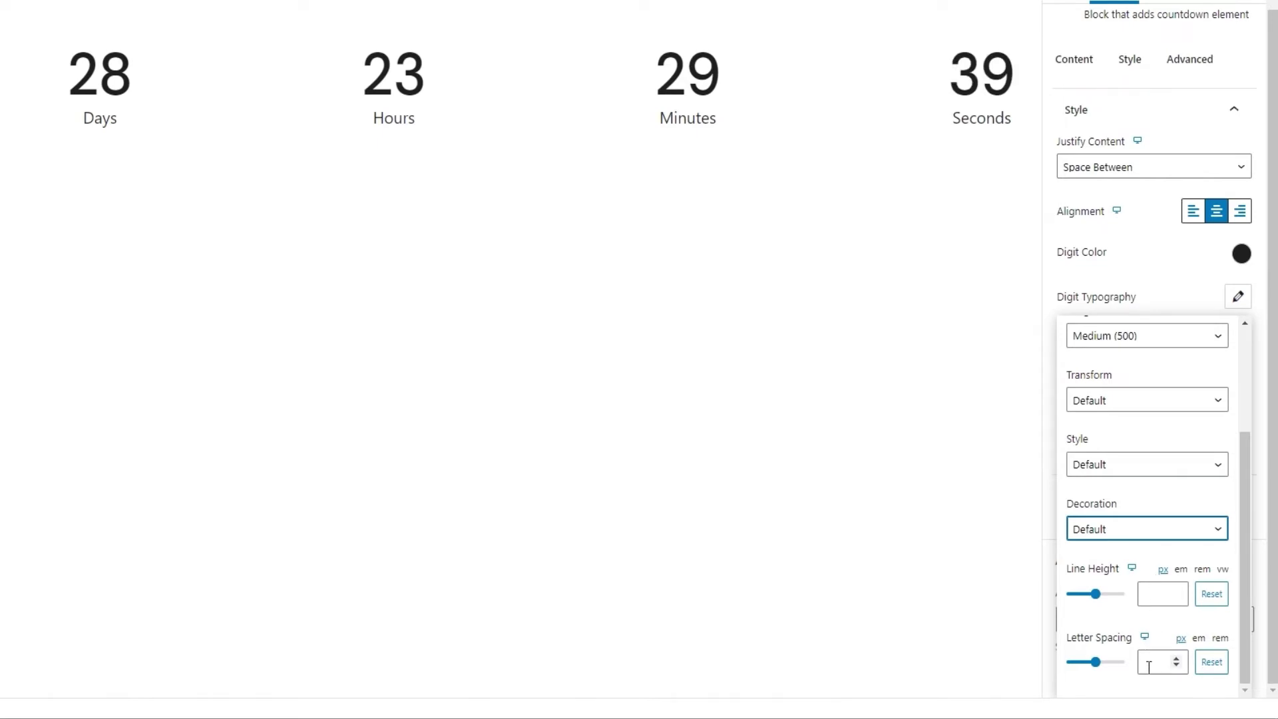
left_click(1233, 295)
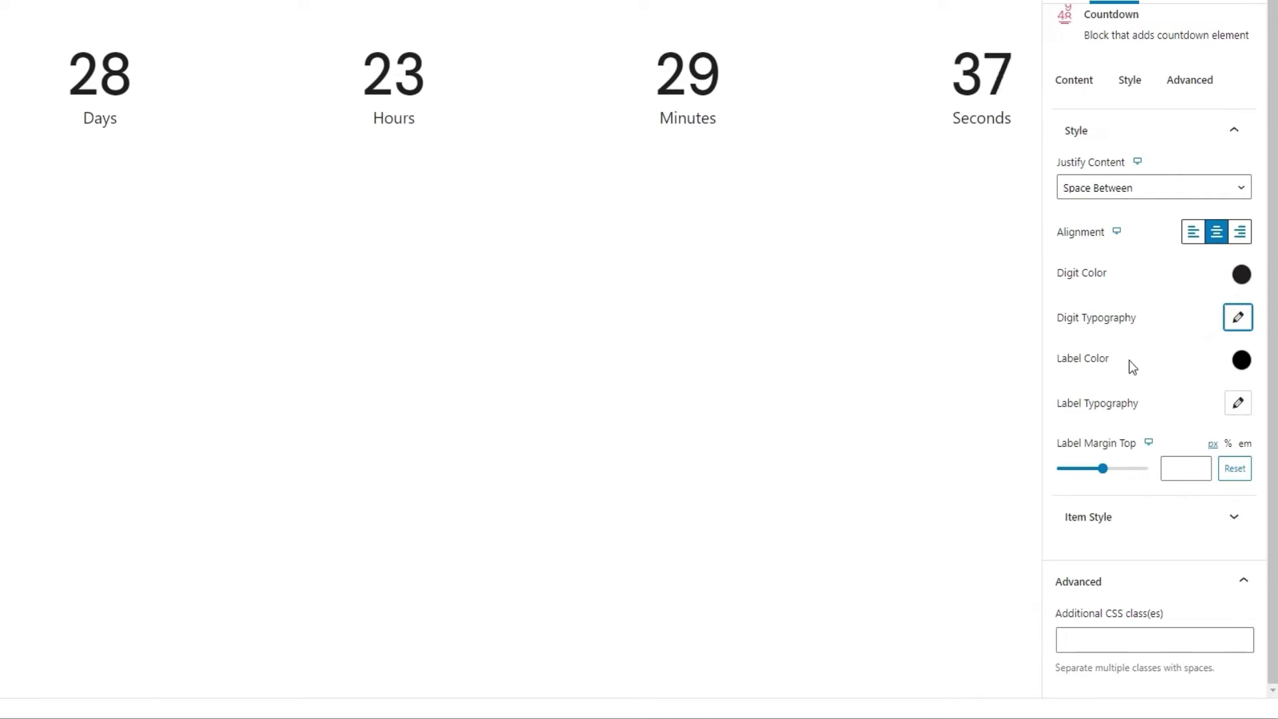
- Set the Label Color to hex #1e1e1e
left_click(1241, 359)
left_click(1165, 442)
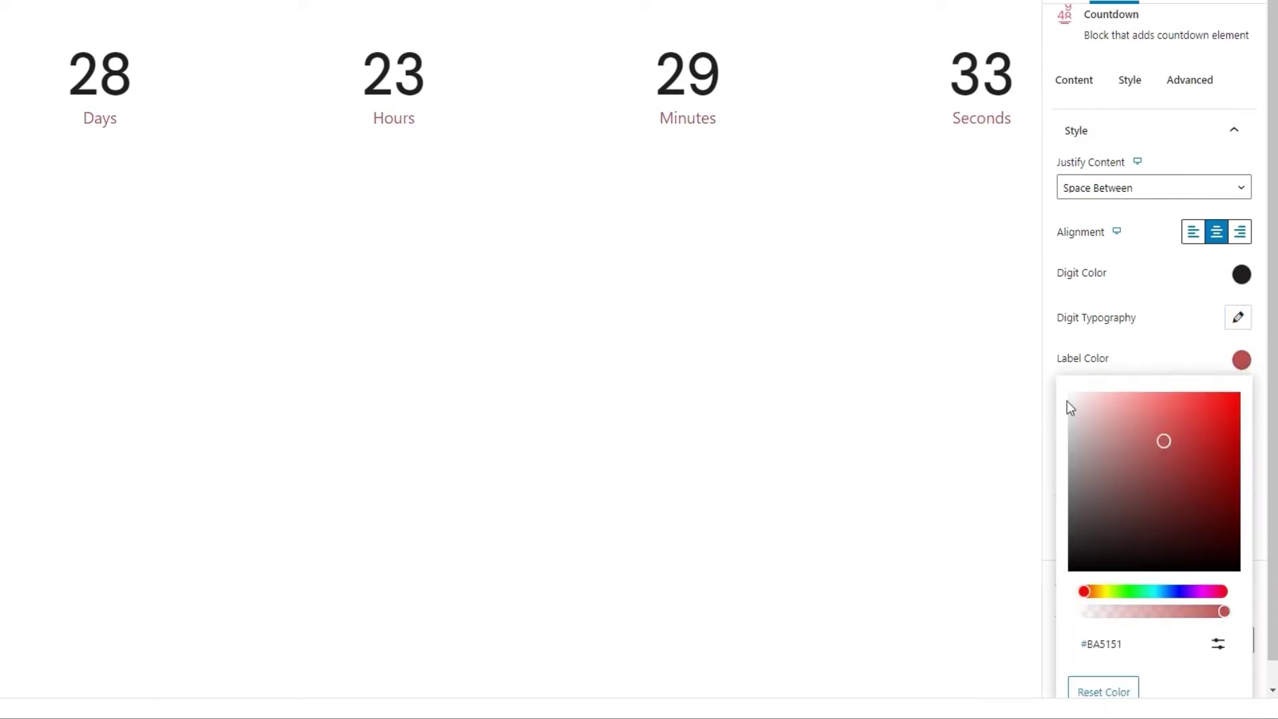
scroll(1158, 623, "down", 1)
left_click(1216, 620)
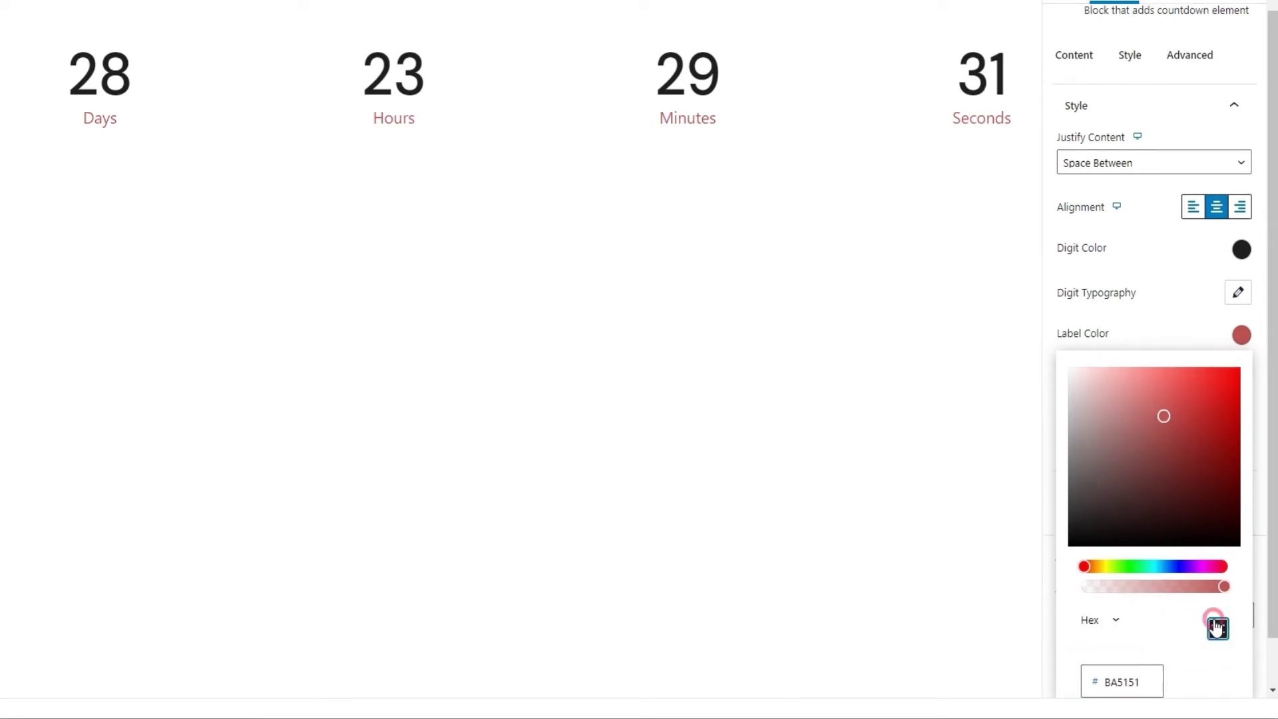
double_click(1151, 674)
type("1e1e1e")
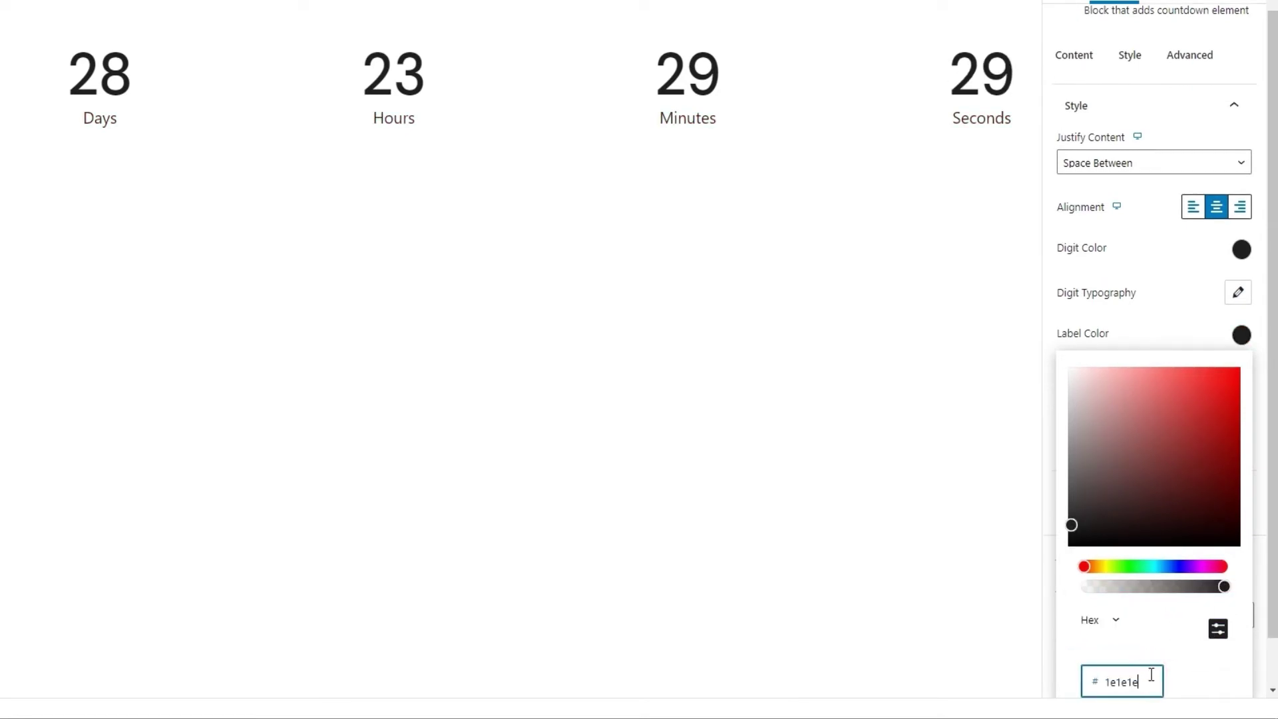
left_click(1241, 334)
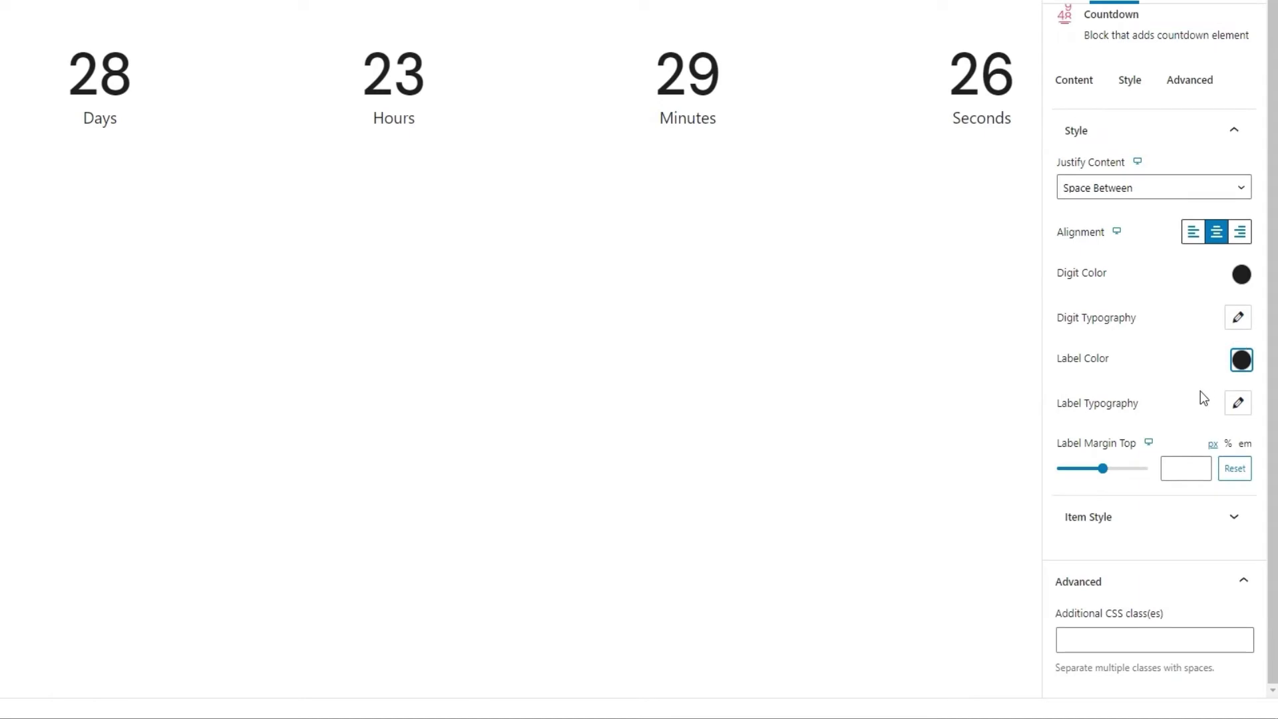
- Set the label font family to DM Sans
left_click(1238, 403)
scroll(1132, 386, "down", 4)
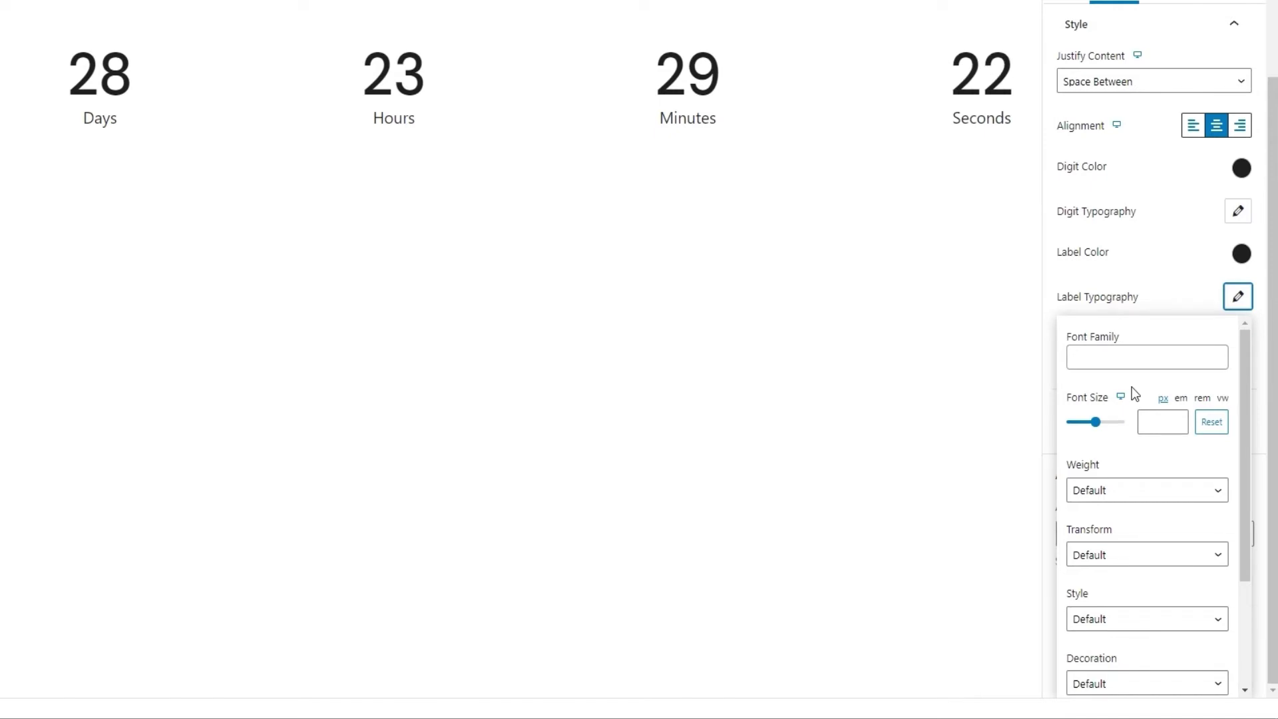
left_click(1117, 362)
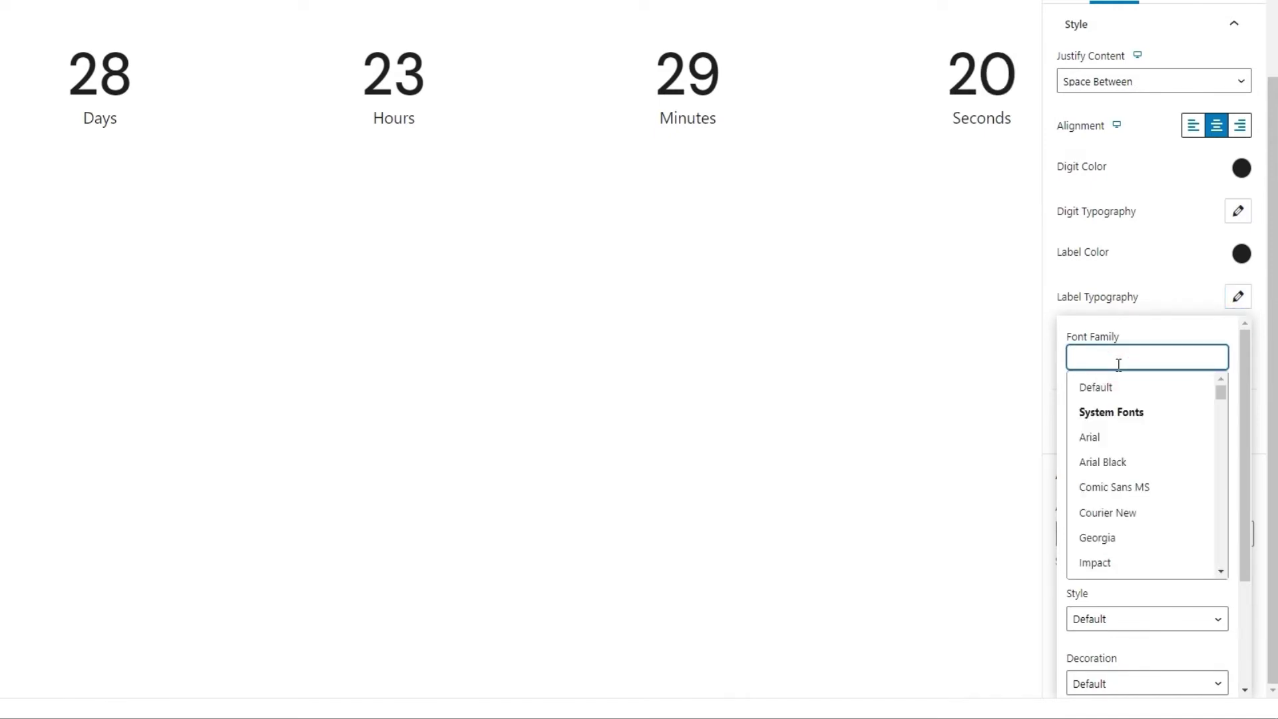
type("dm")
left_click(1117, 418)
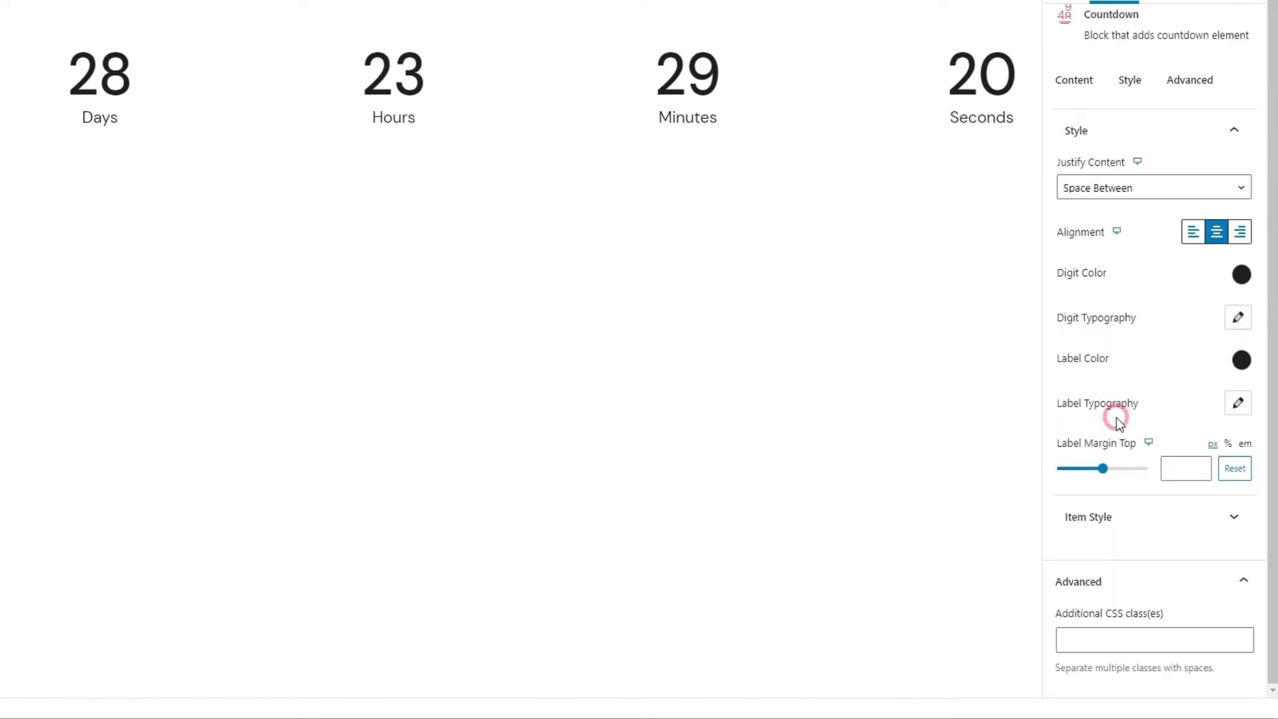
- Give the labels Medium (500) font weight
left_click(1237, 403)
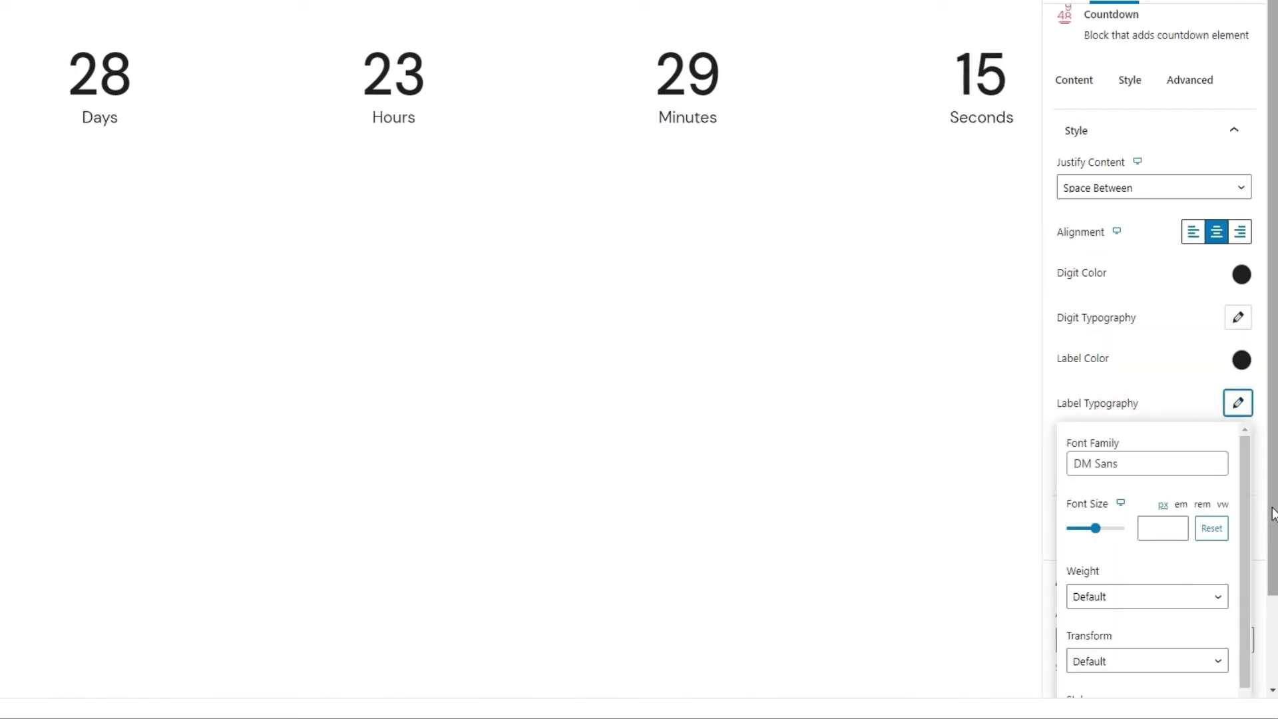
scroll(1262, 493, "down", 2)
scroll(1167, 464, "down", 2)
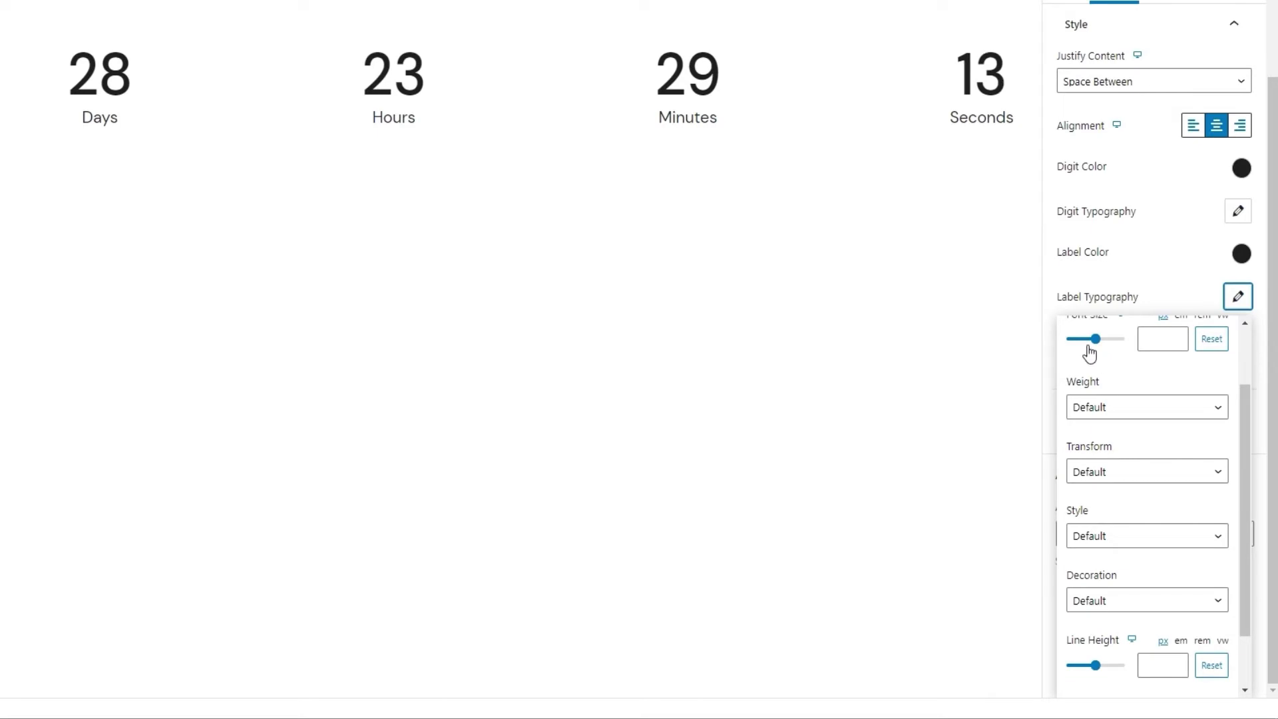
scroll(1119, 379, "up", 2)
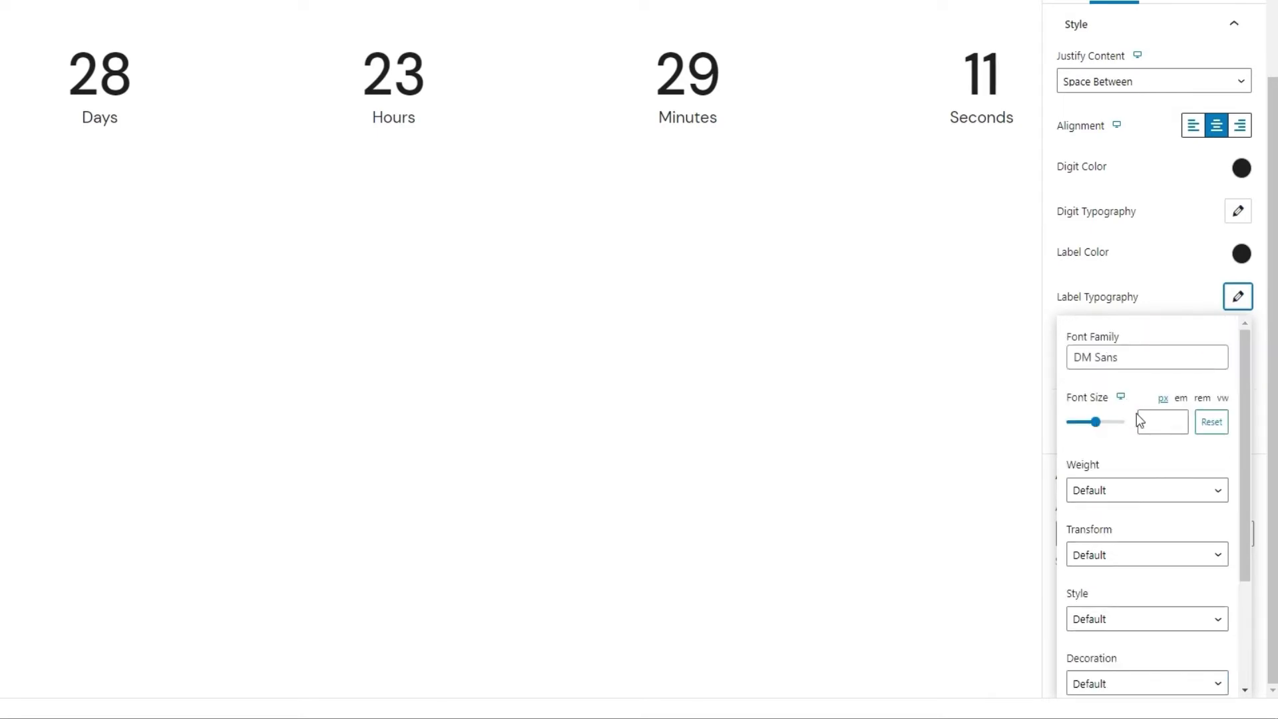
scroll(1139, 432, "down", 2)
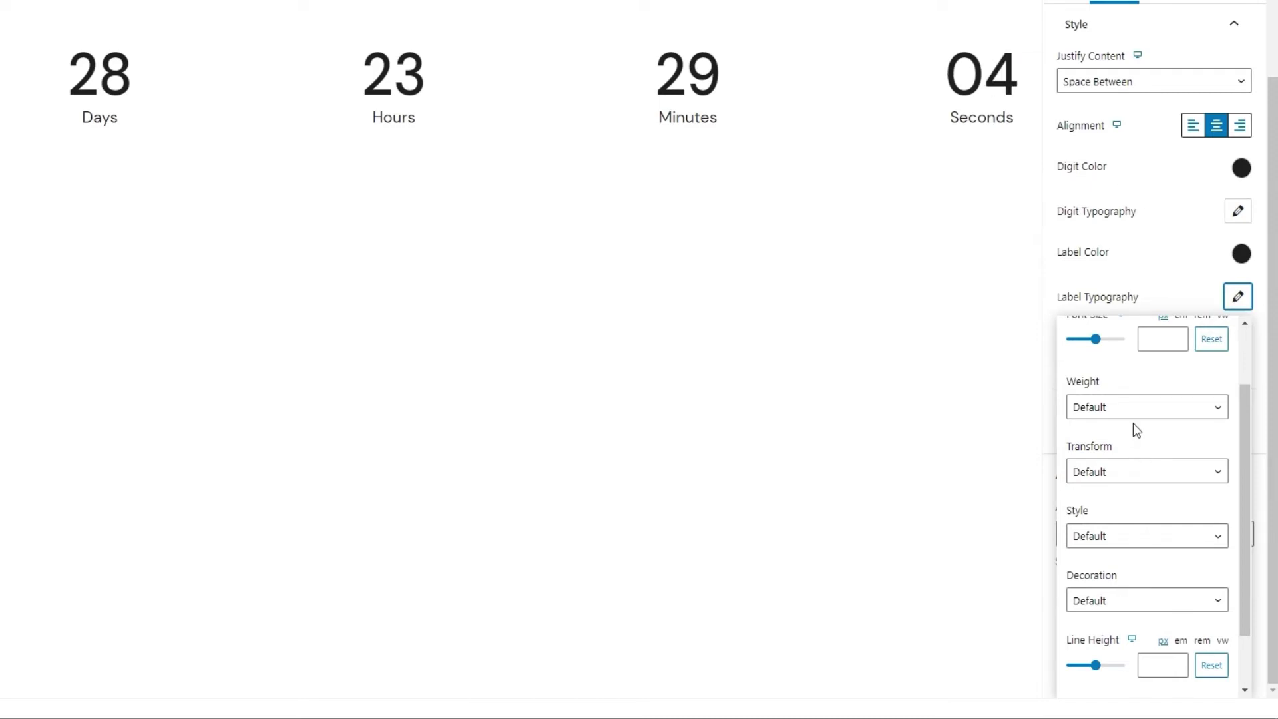
left_click(1132, 405)
left_click(1127, 533)
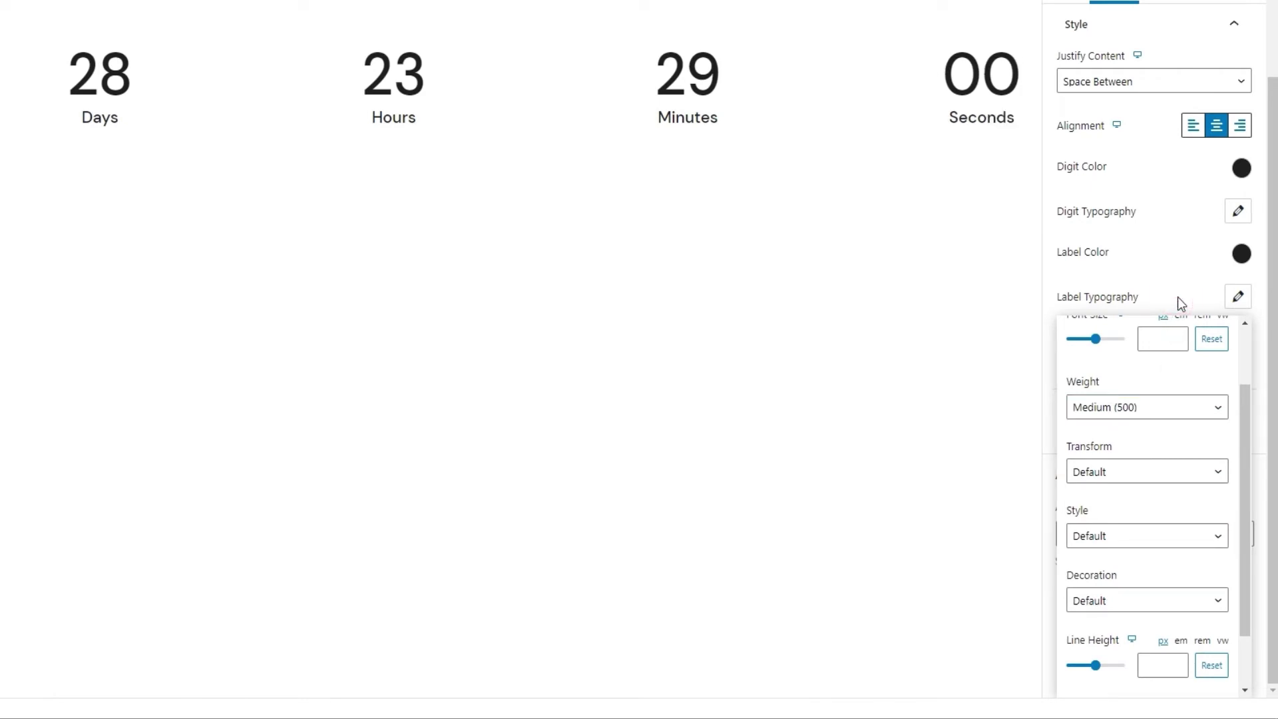
left_click(1236, 296)
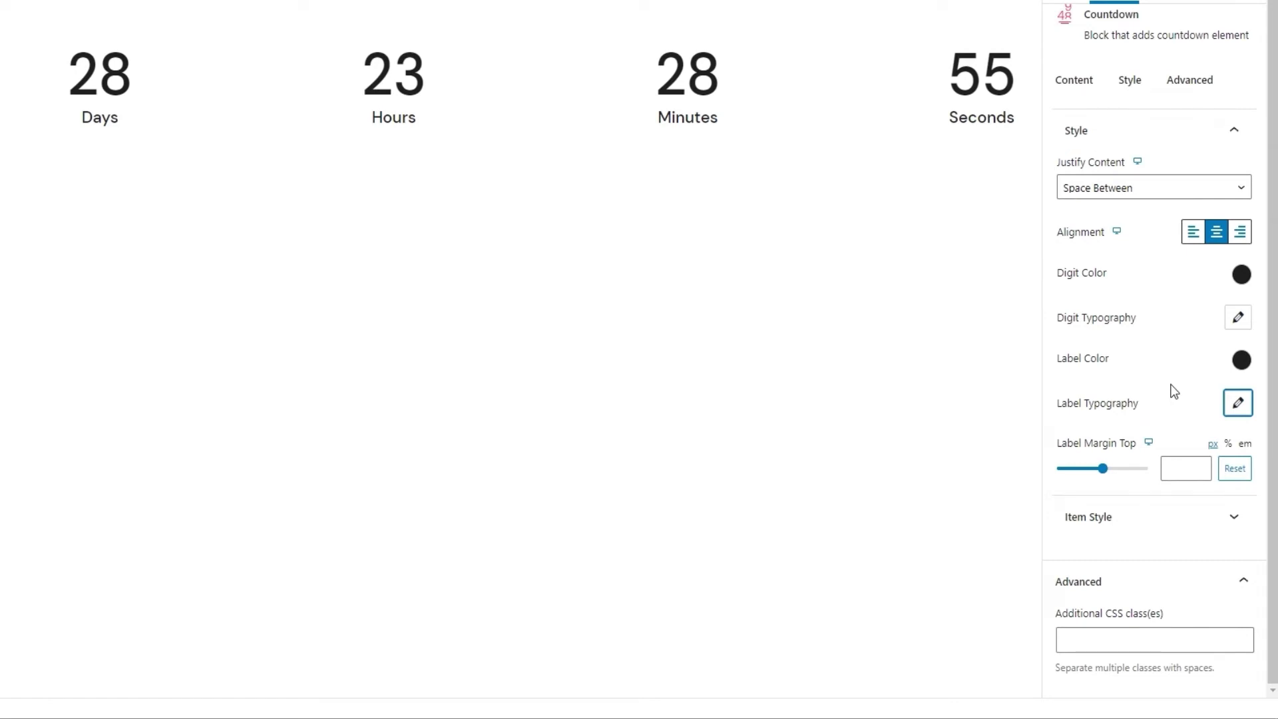
- Set Label Margin Top to 14 px
left_click_drag(1104, 470, 1079, 472)
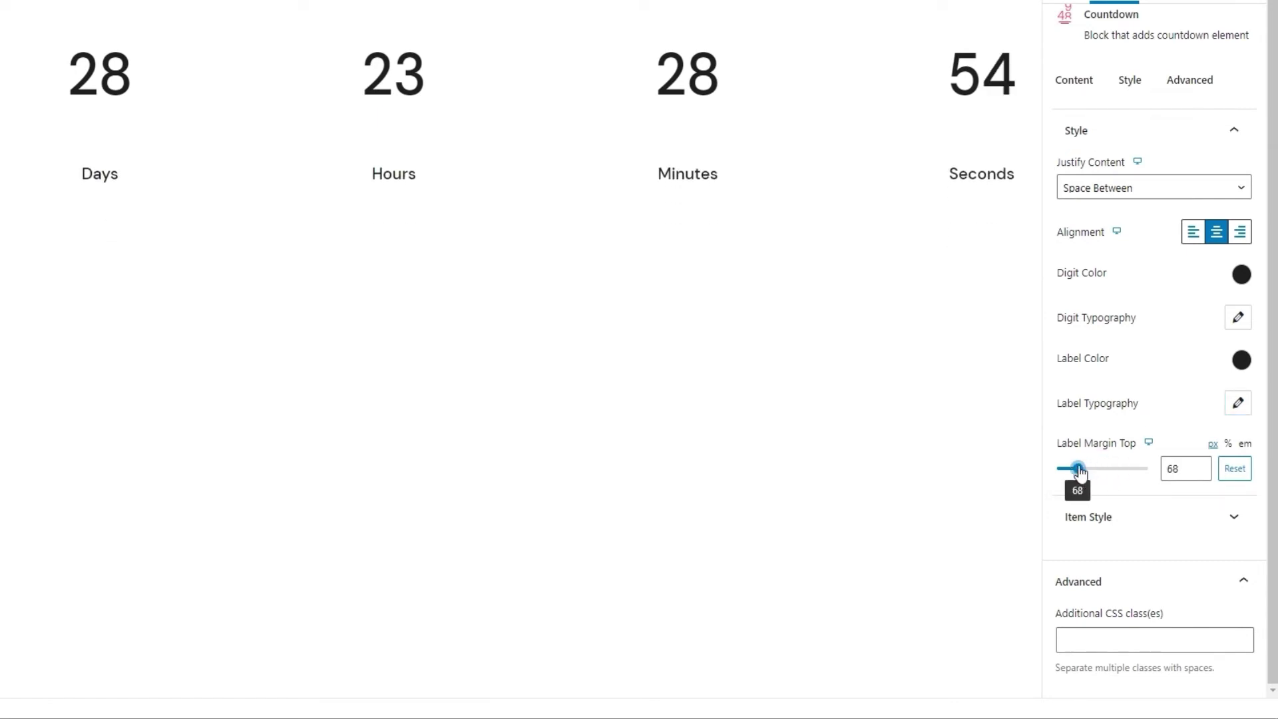
double_click(1172, 470)
type("14")
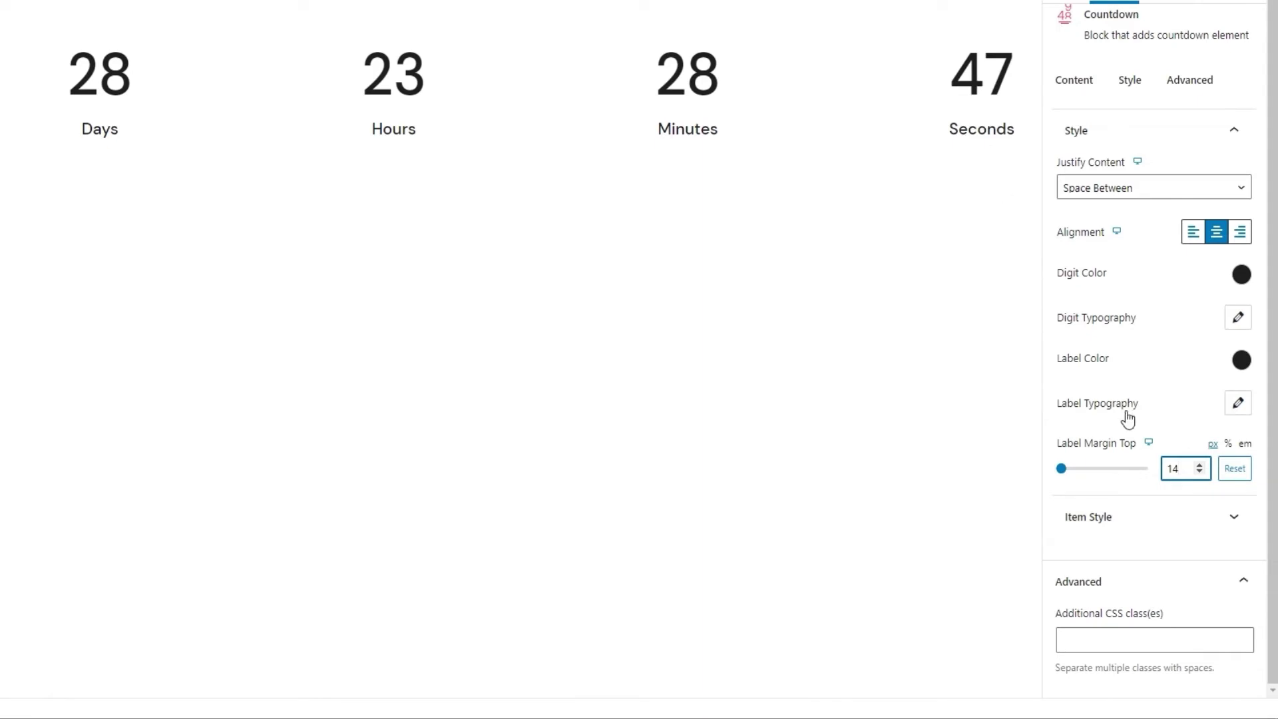
left_click(1142, 510)
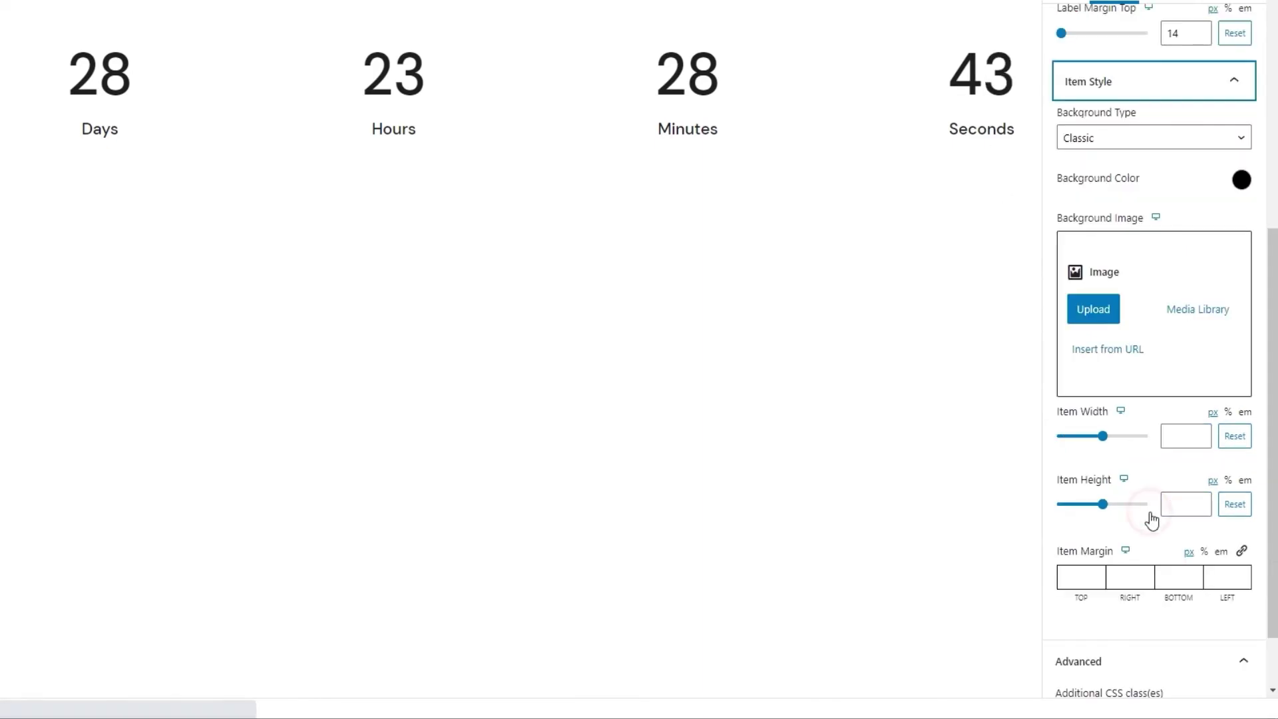
- Keep the item background Classic and set its colour to hex f3f3f3 instead of AA6767
left_click(1145, 153)
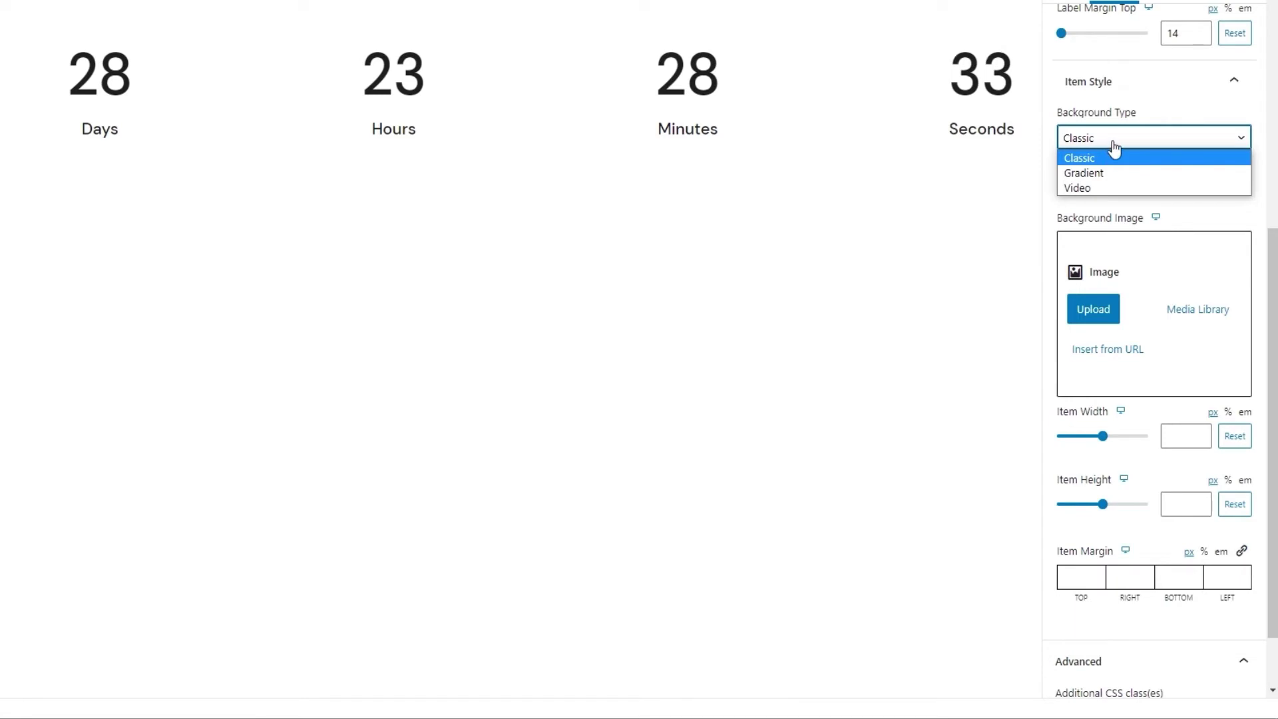
left_click(1113, 152)
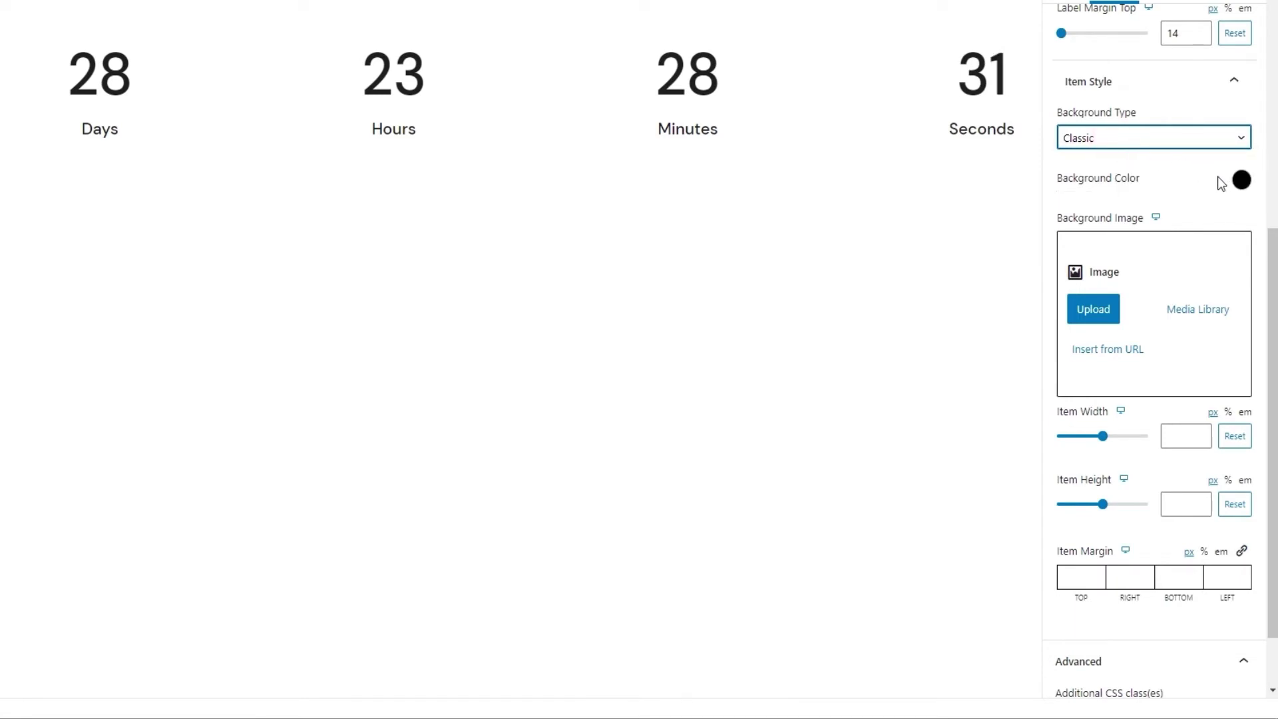
left_click(1241, 180)
left_click_drag(1144, 274, 1137, 273)
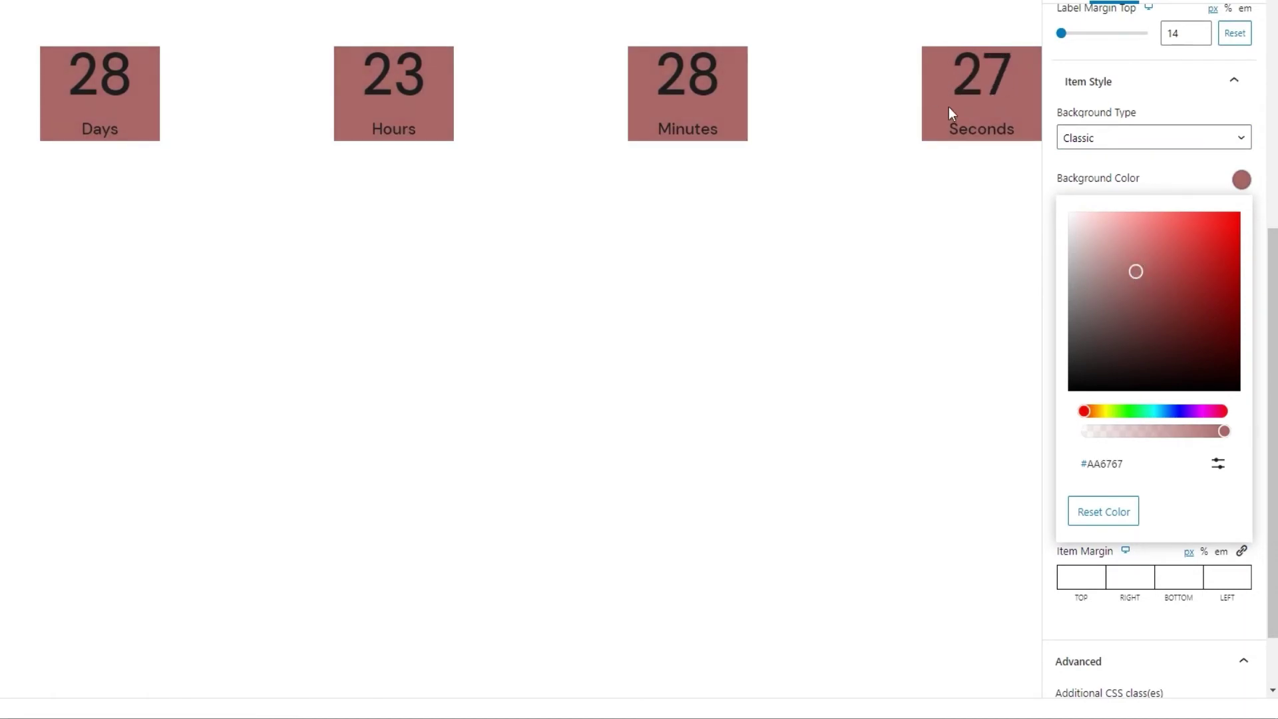
left_click(1218, 463)
double_click(1144, 519)
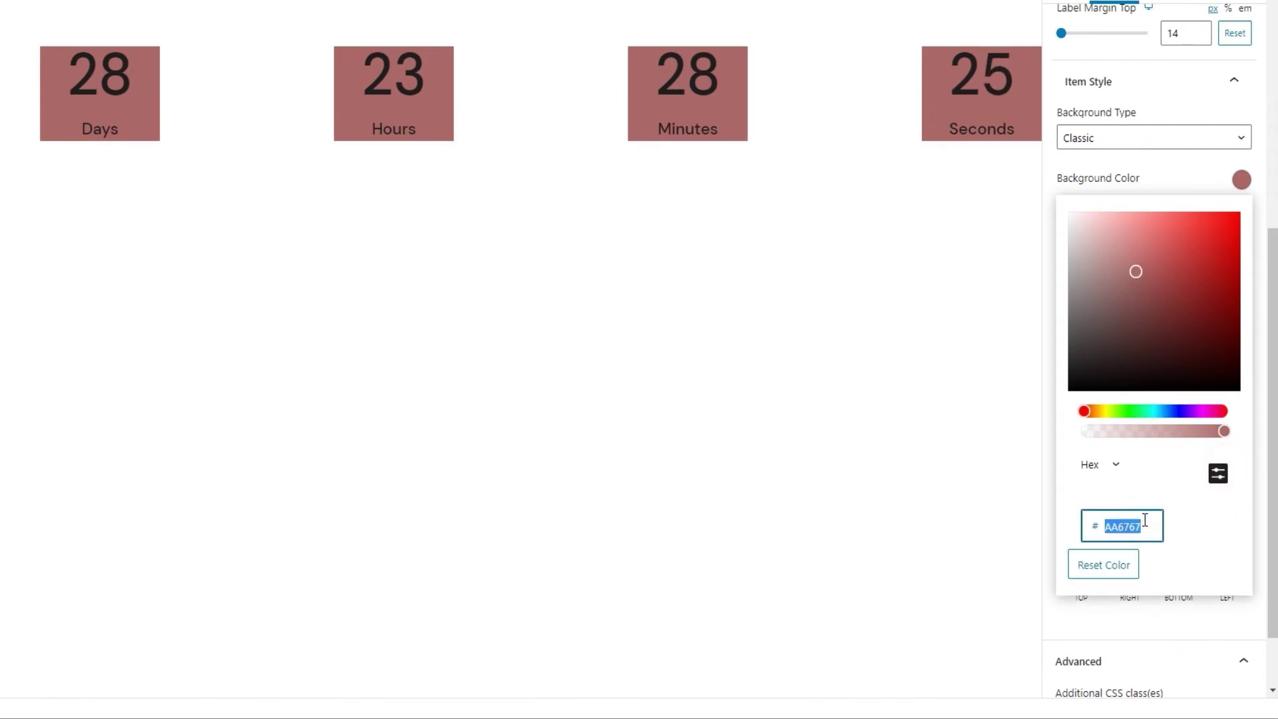
type("f3f3f3")
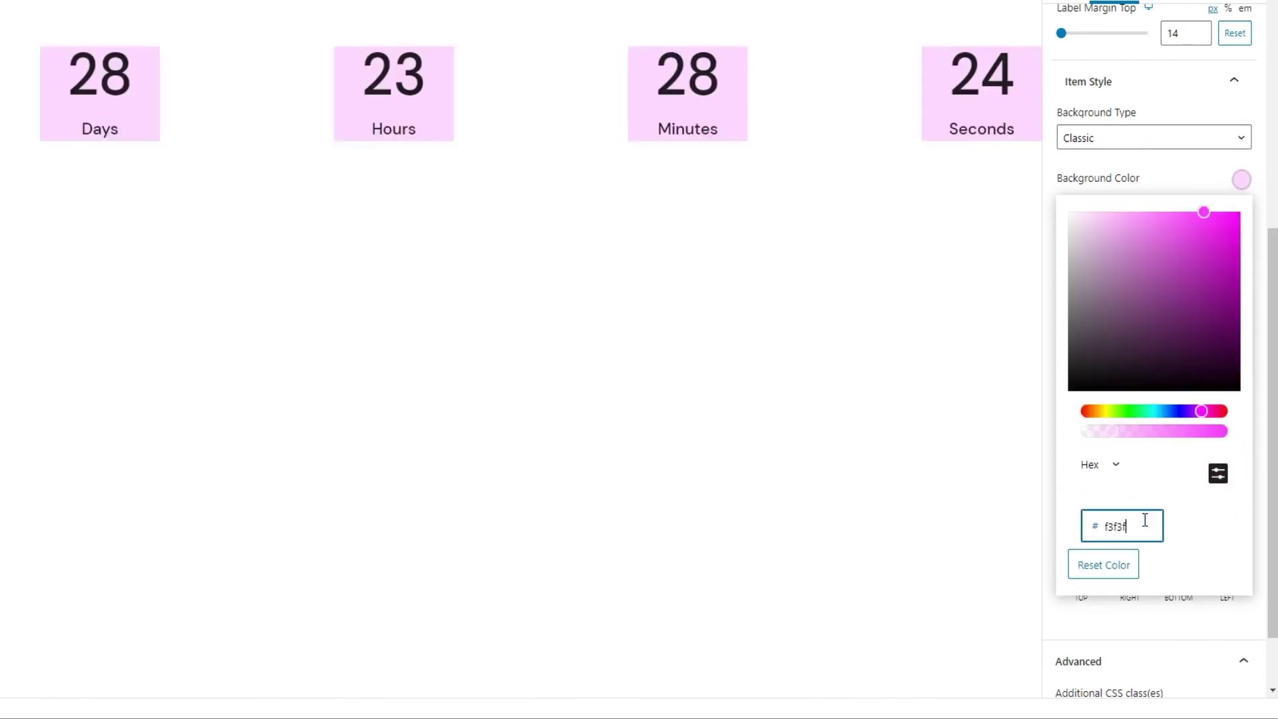
left_click(1246, 187)
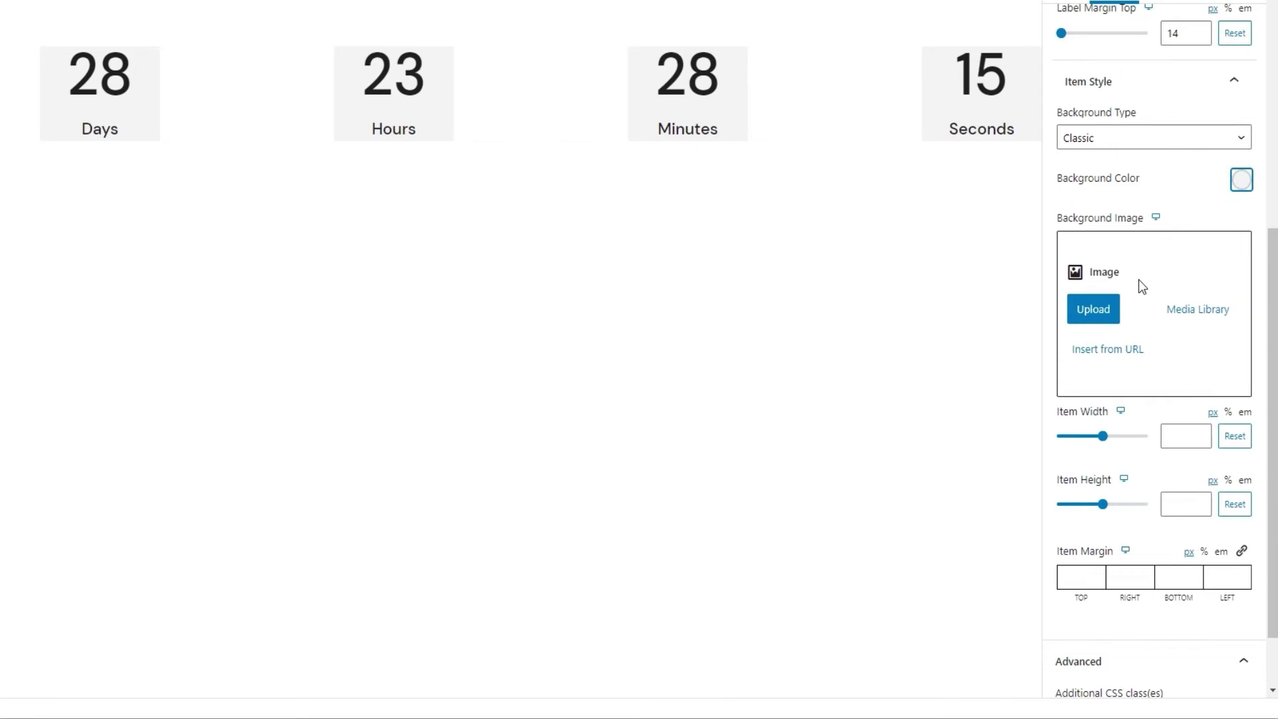
- Delete the 183 Item Width value and switch its unit to %
scroll(1153, 280, "down", 1)
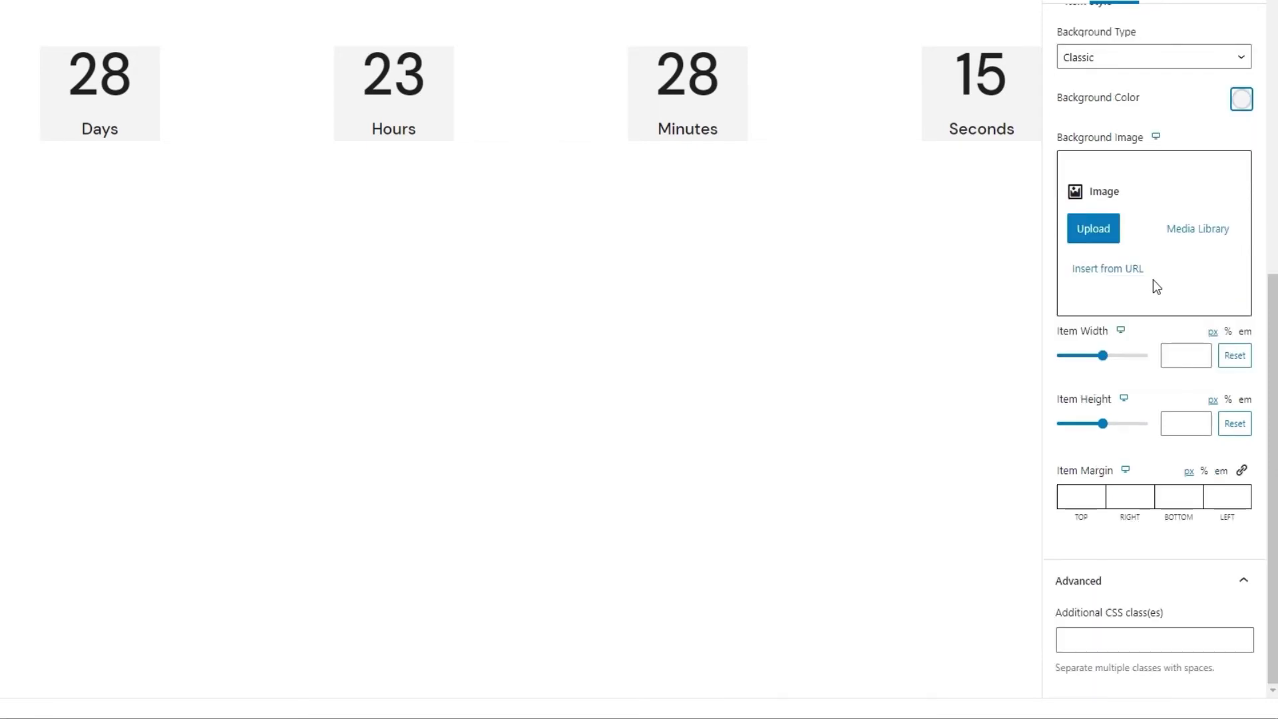
left_click_drag(1107, 359, 1115, 357)
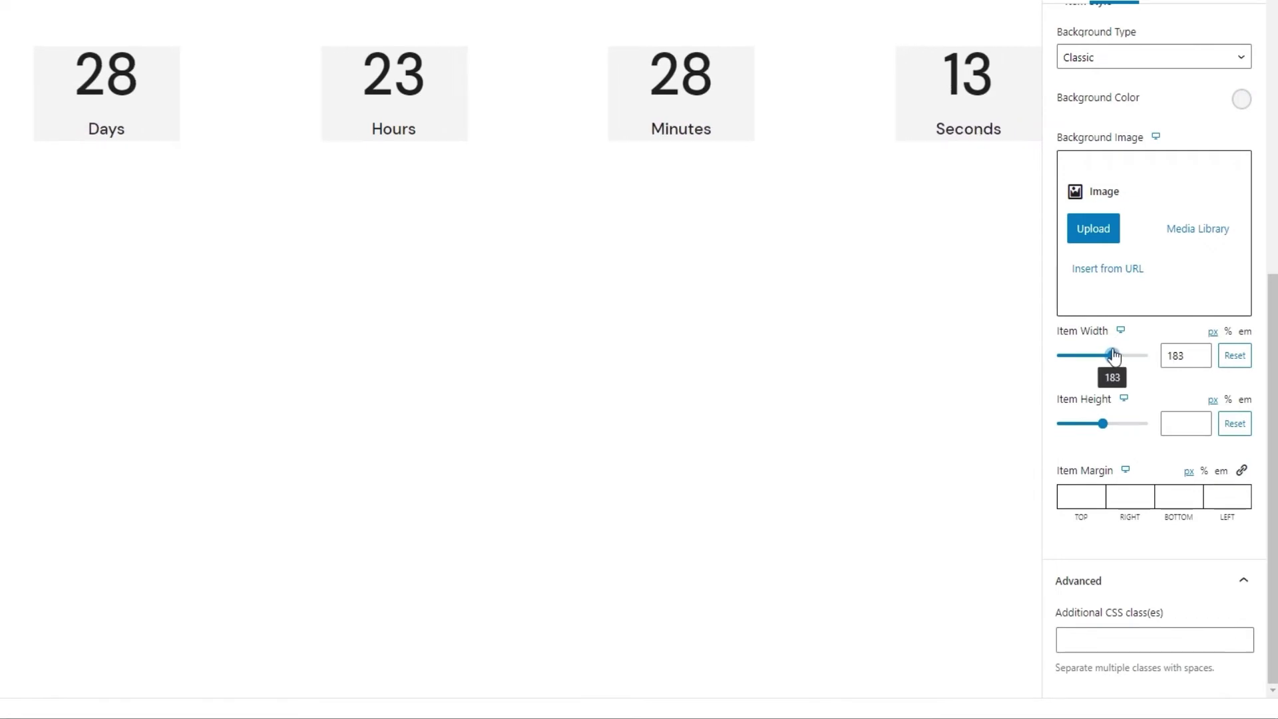
double_click(1175, 355)
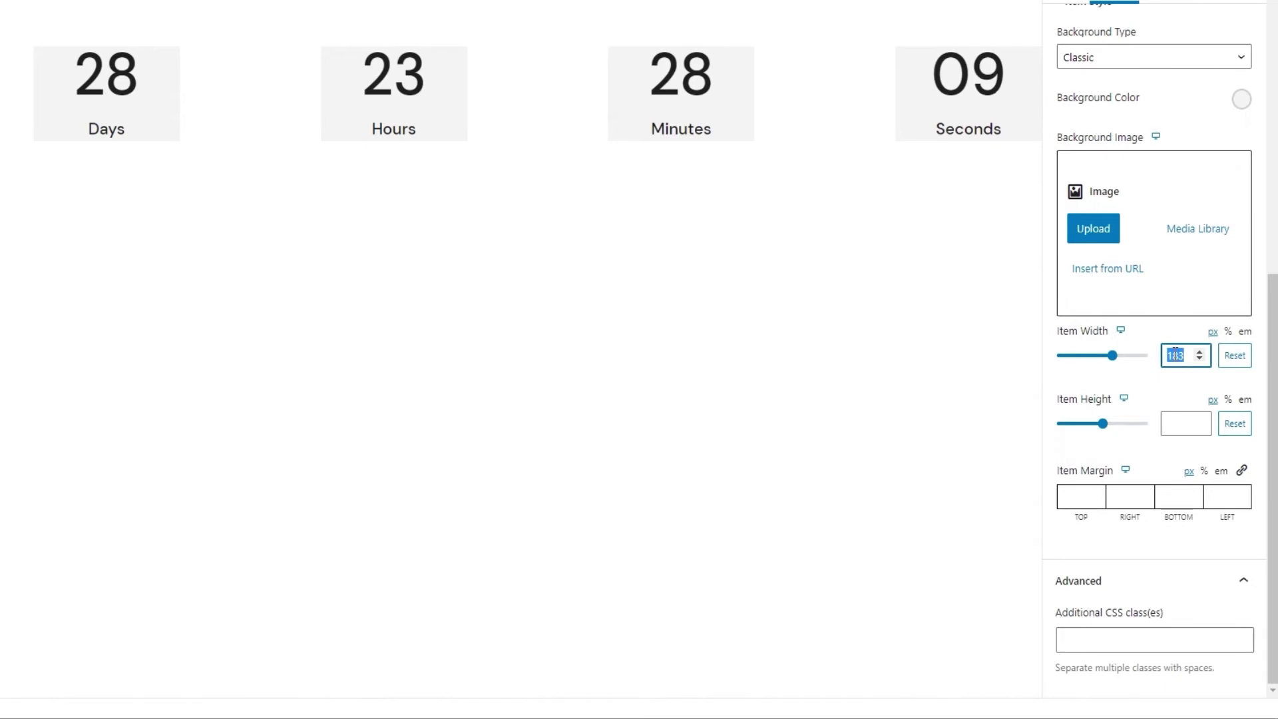
key("BackSpace")
left_click(1228, 331)
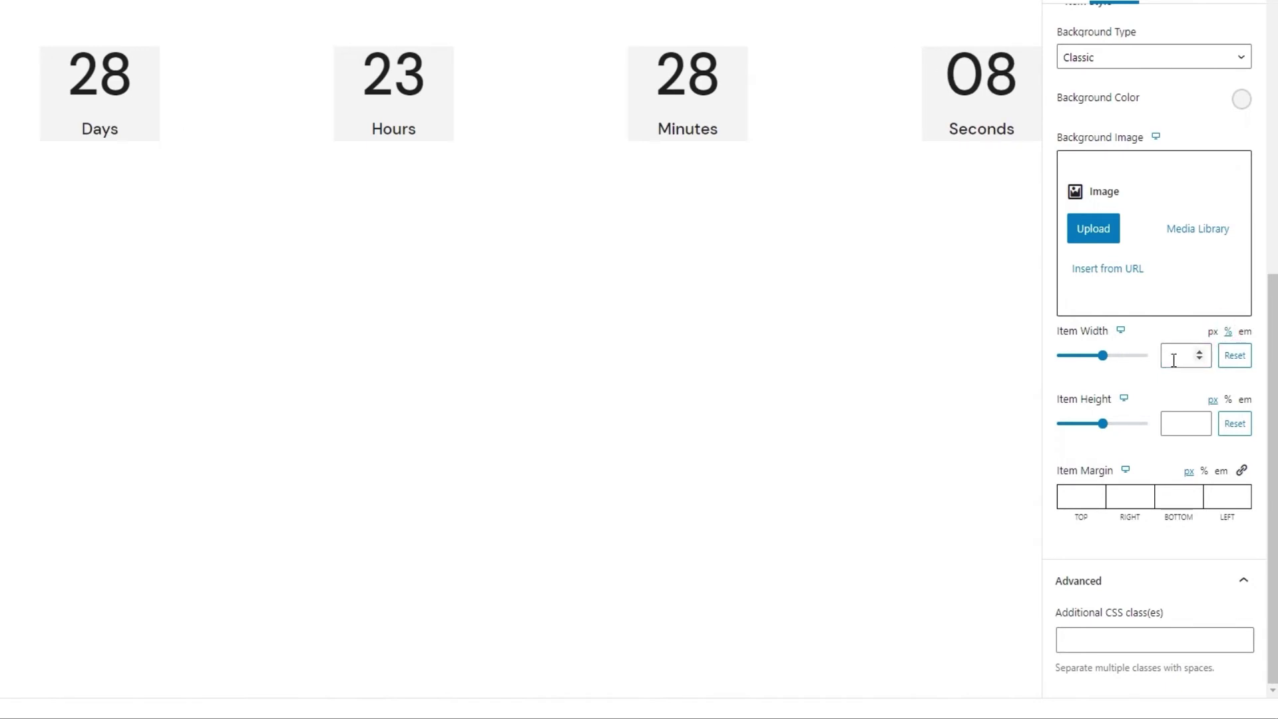
left_click(1174, 361)
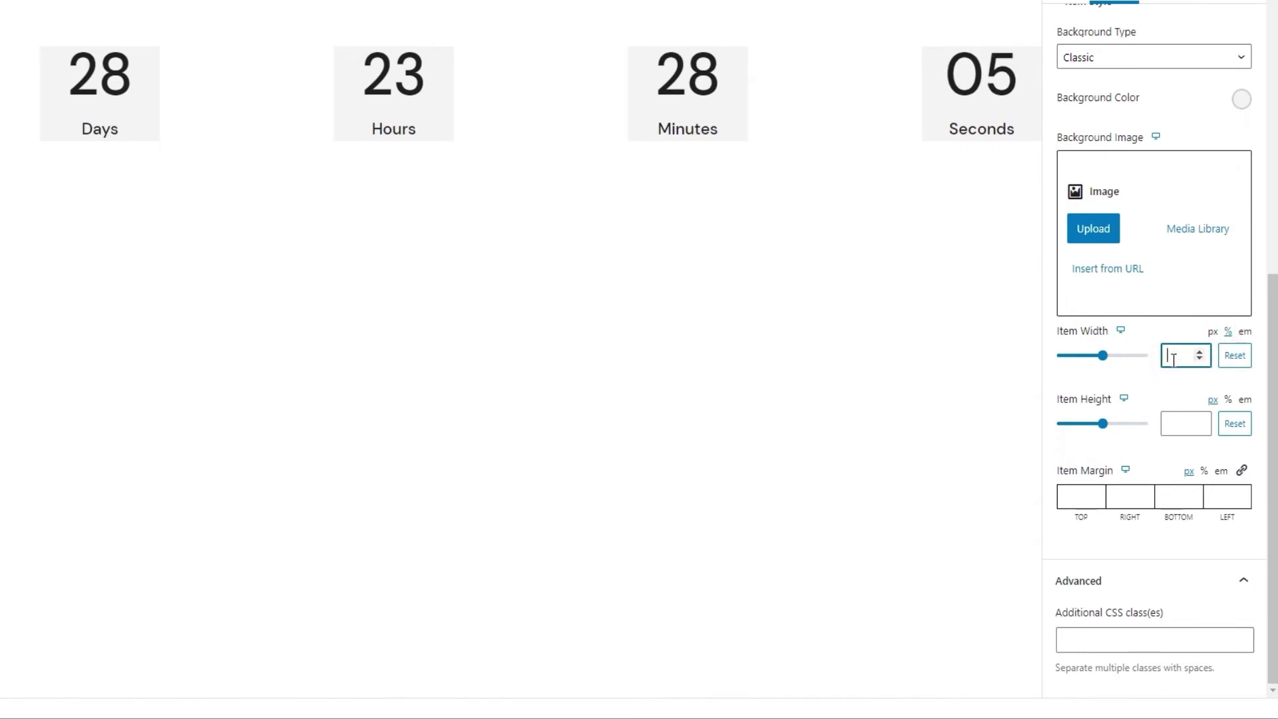
- Set Item Width to 16.5% and change Item Height from 216 to 190 px
type("16.")
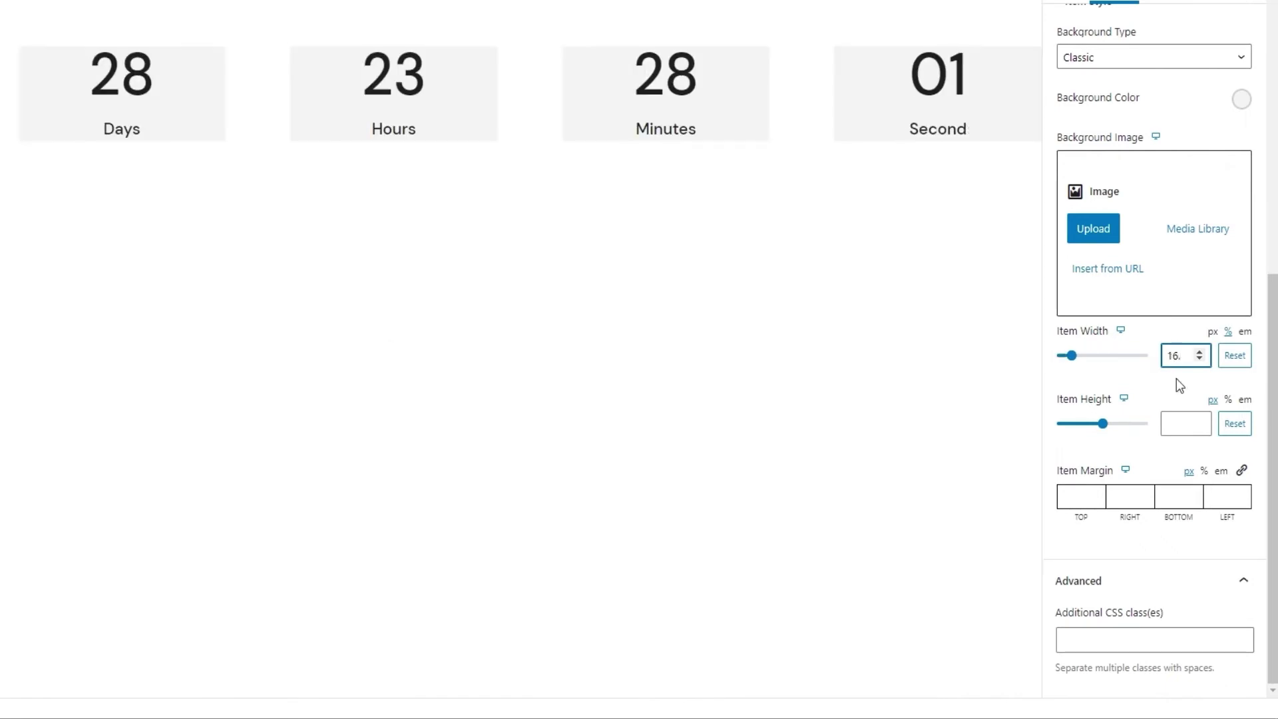
type("5")
left_click(1176, 381)
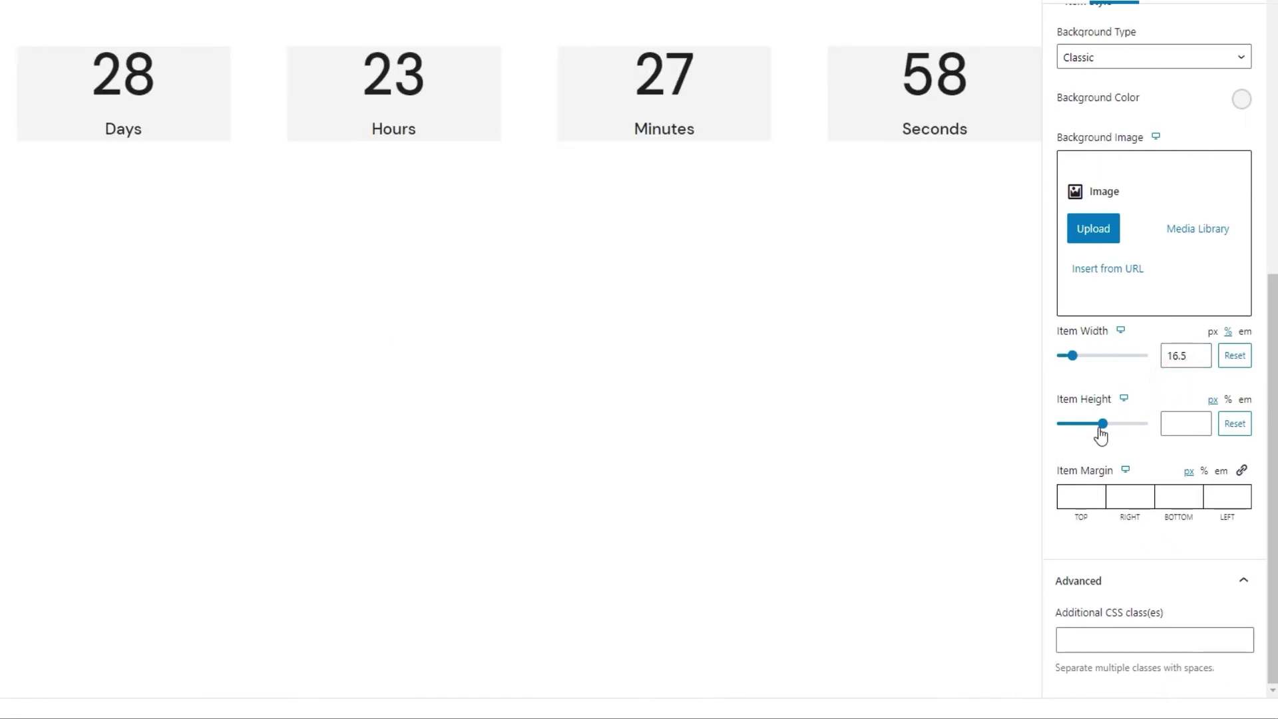
left_click_drag(1100, 431, 1125, 427)
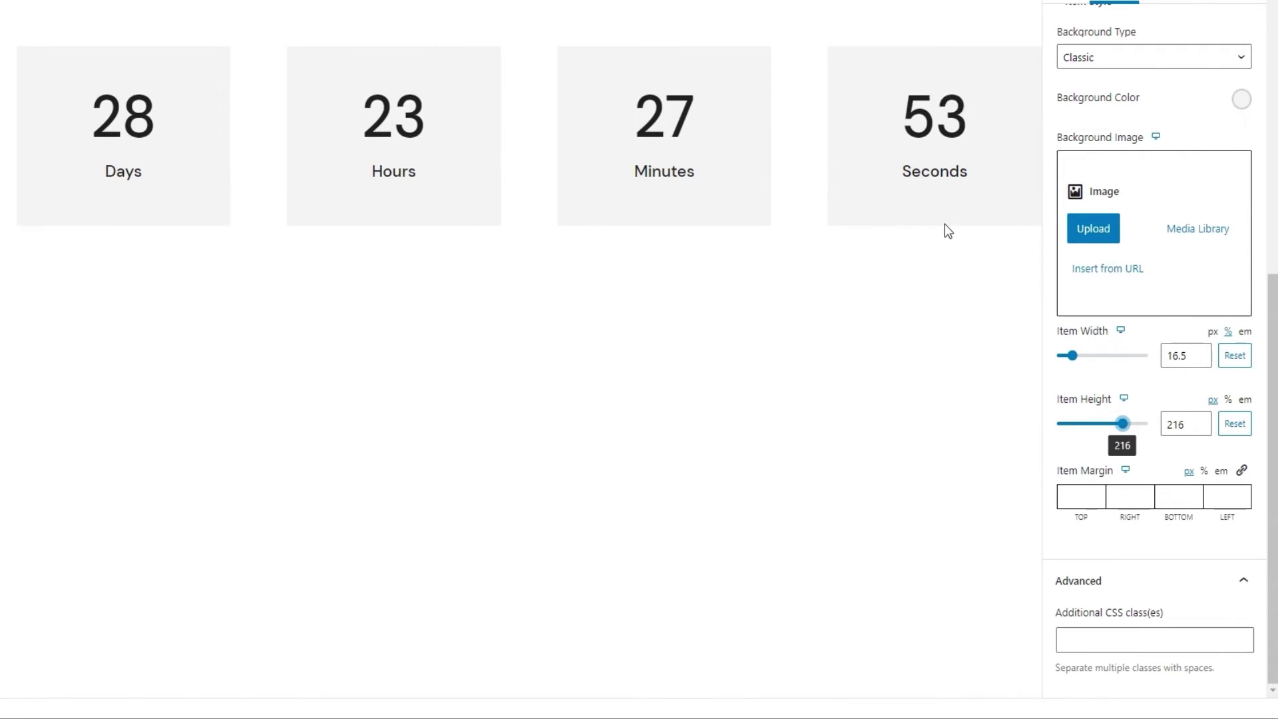
double_click(1176, 425)
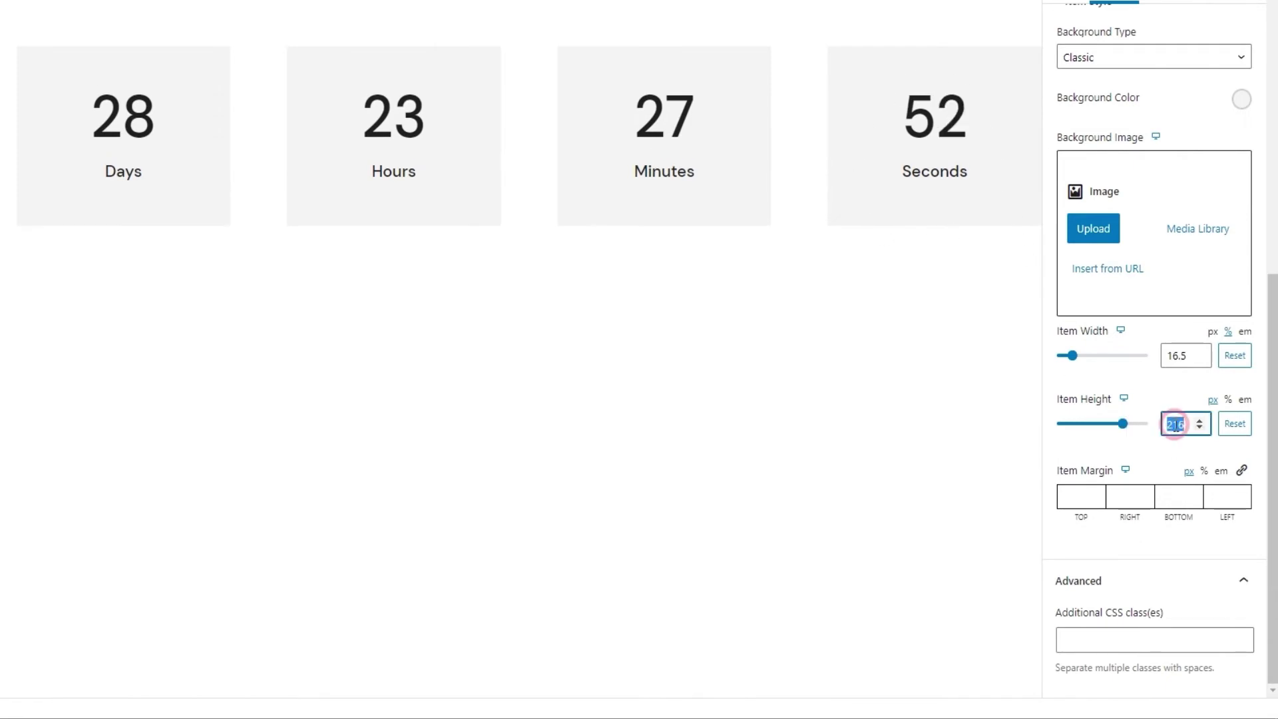
type("190")
left_click(1153, 456)
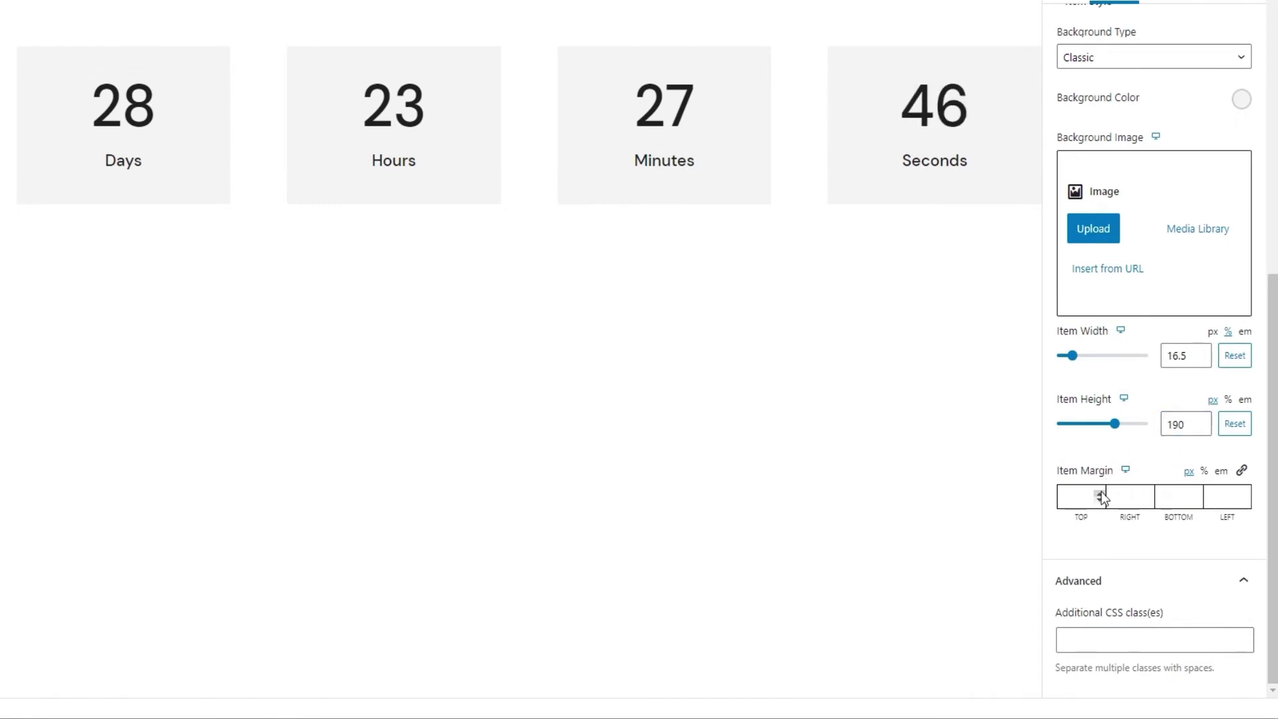
left_click(1079, 497)
- Try a 50 top item margin, then a linked 70 margin, and leave the item margin empty
type("50")
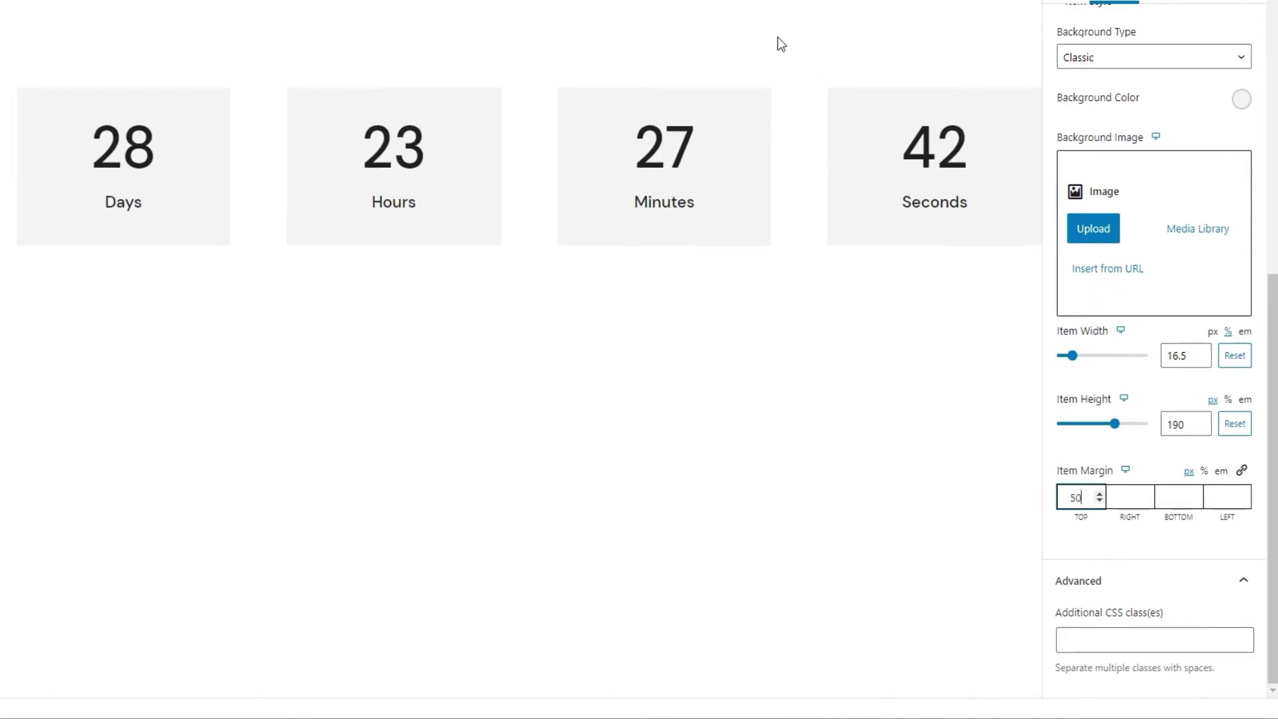
double_click(1073, 492)
key("BackSpace")
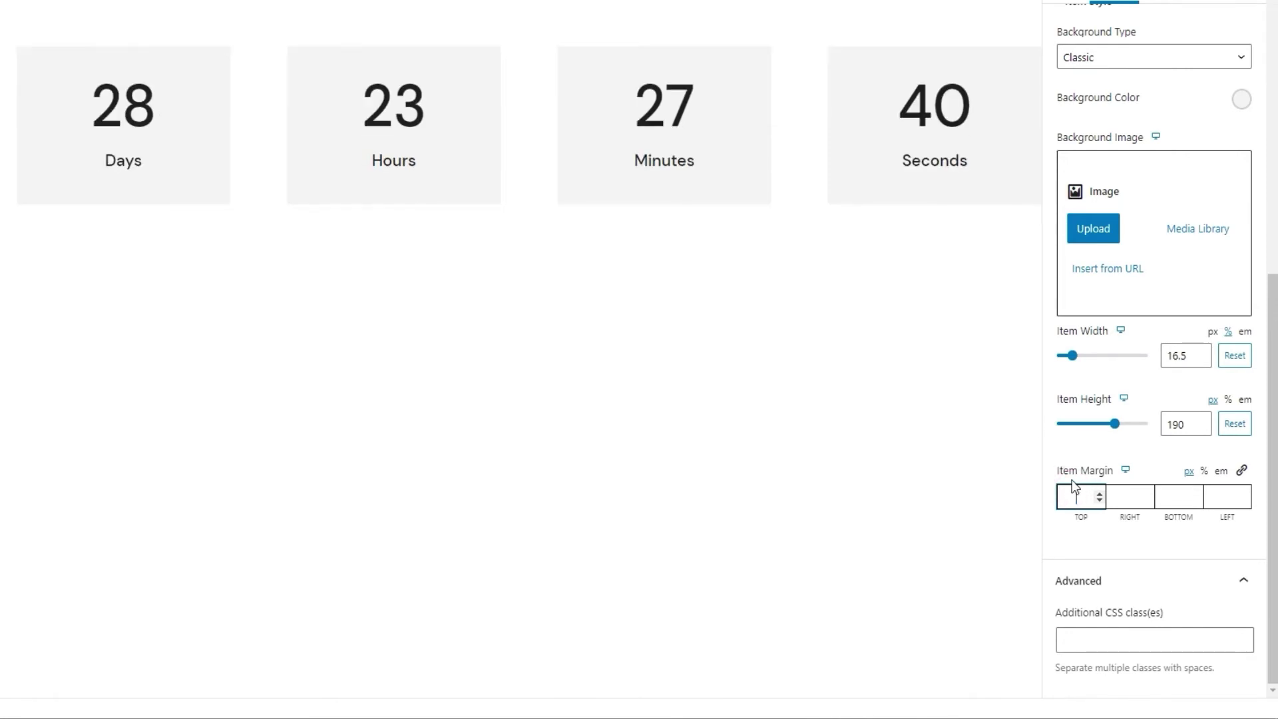
left_click(1242, 471)
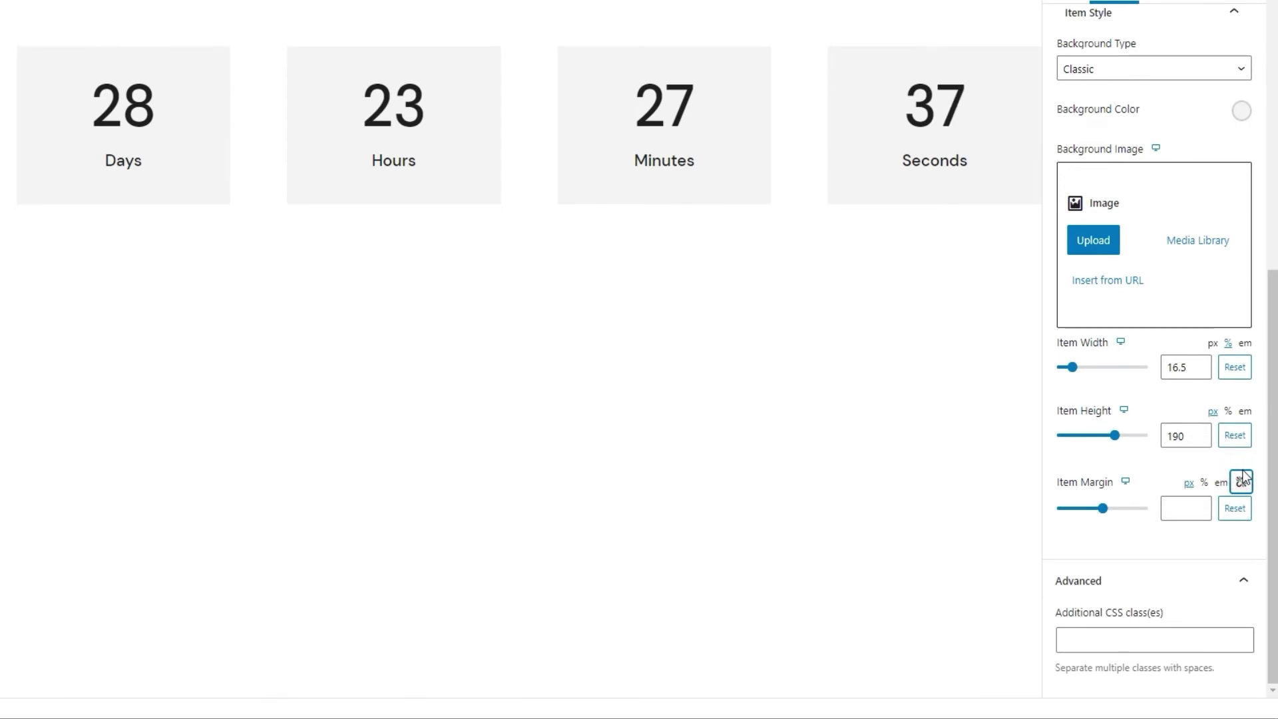
left_click(1184, 508)
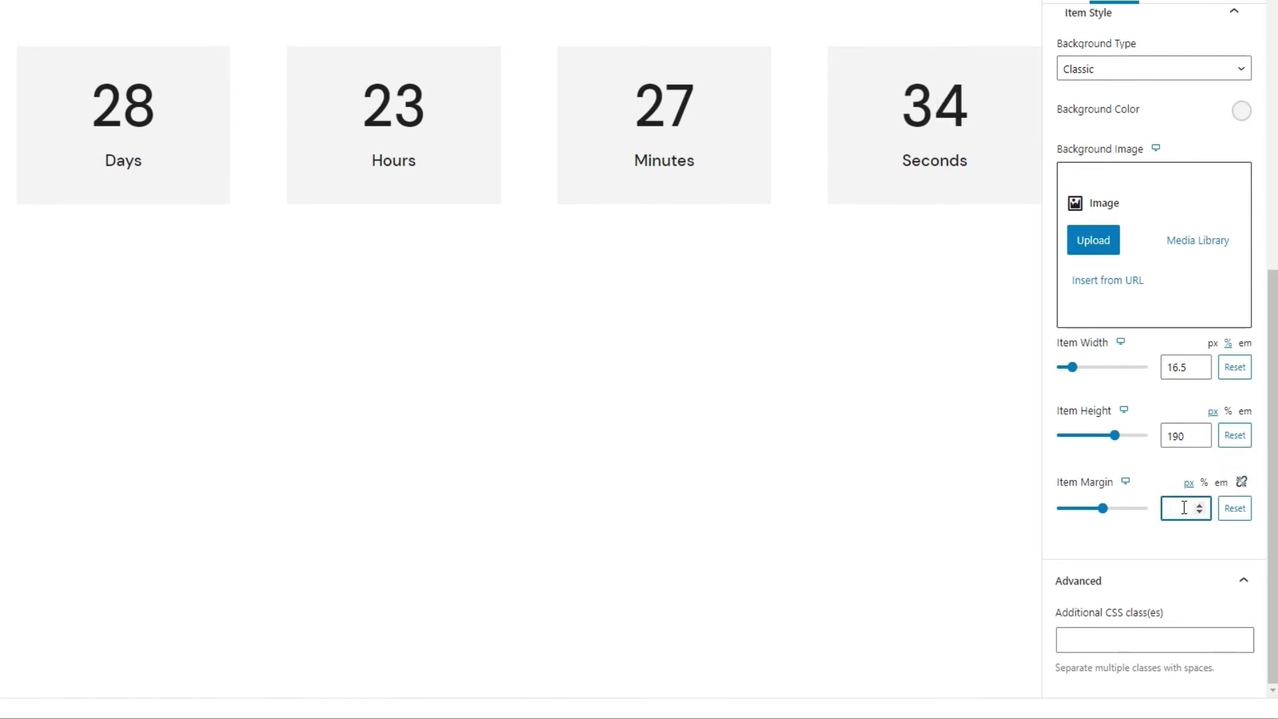
type("70")
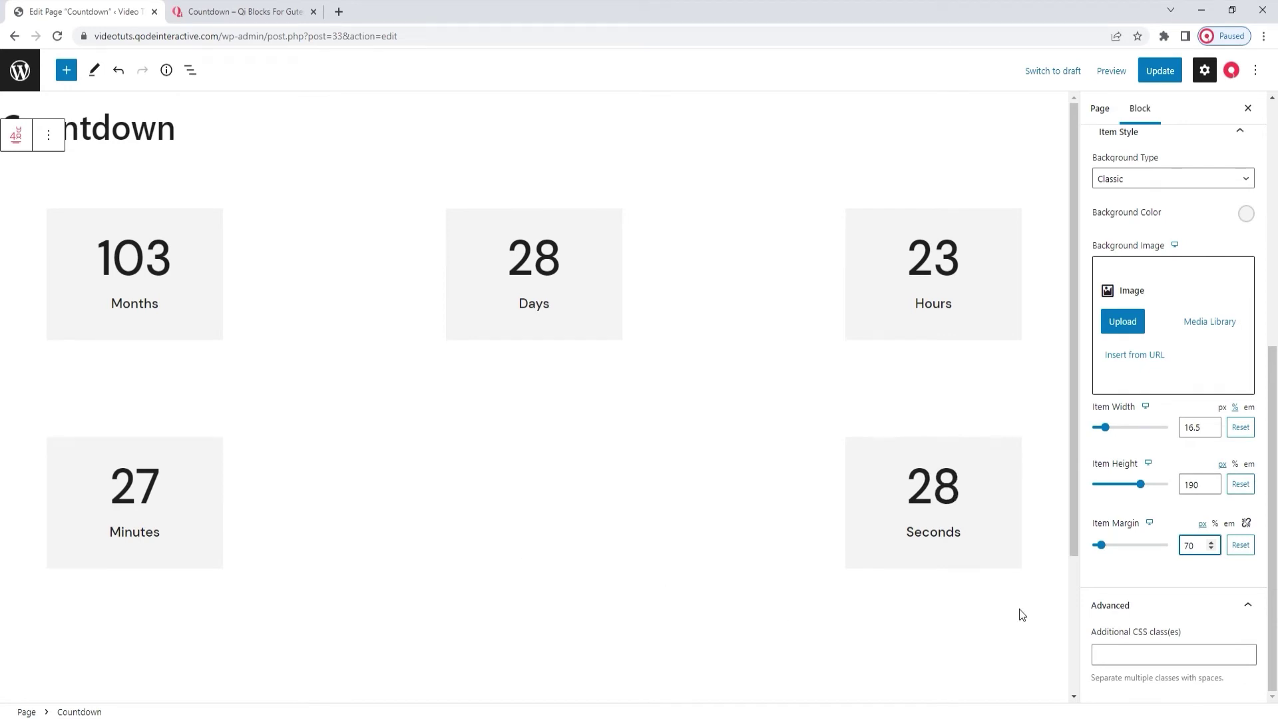
double_click(1190, 541)
key("BackSpace")
left_click(1160, 580)
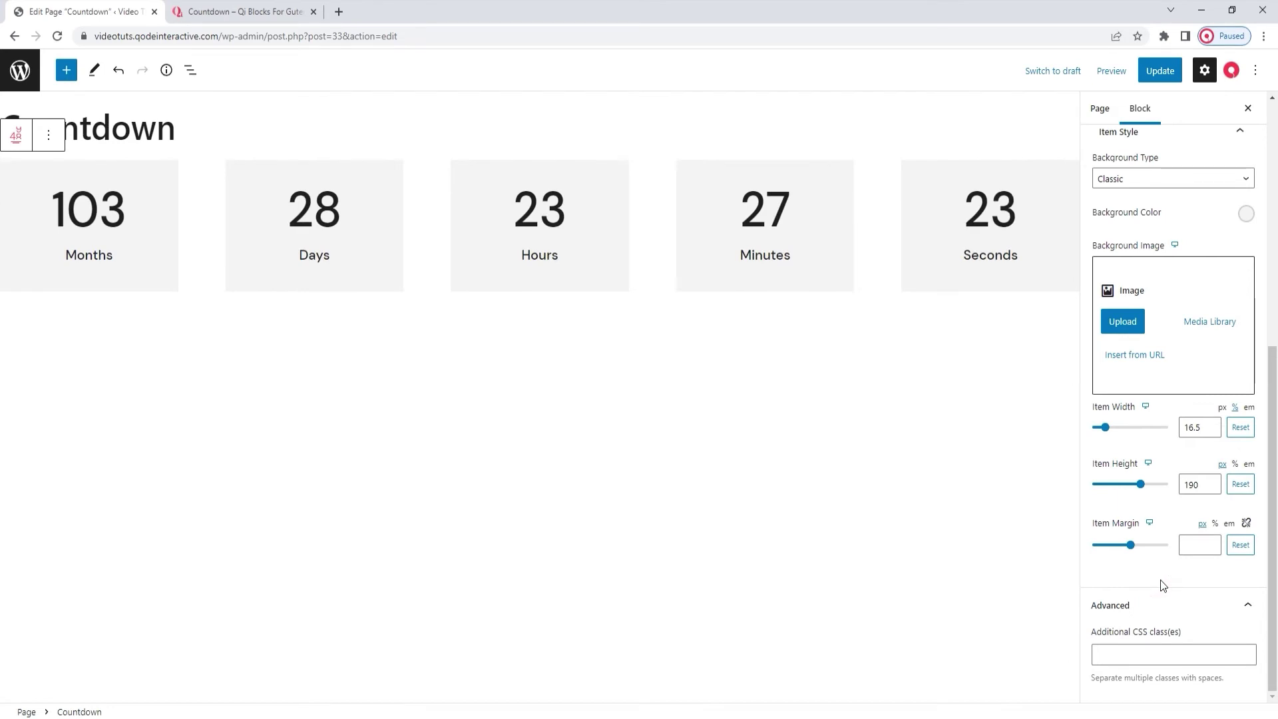
- Switch the item background to Gradient with pink #E7A9A9 as the first colour
scroll(1168, 586, "up", 2)
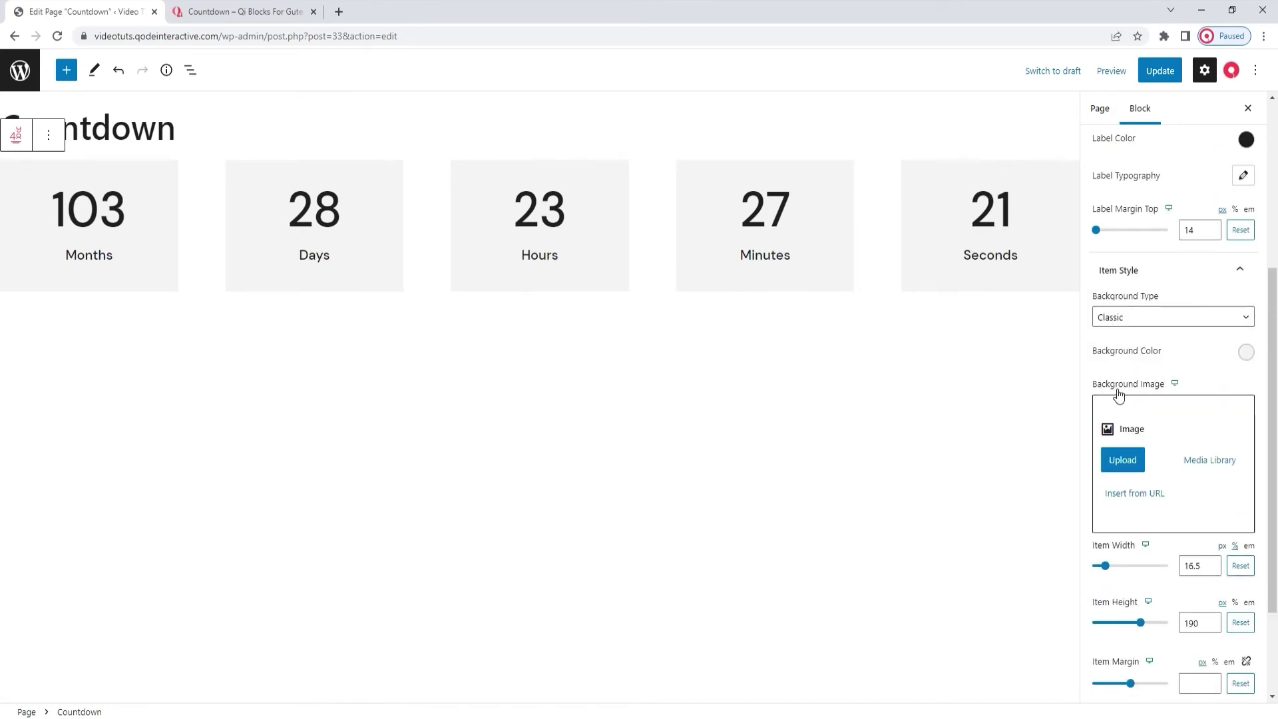
left_click(1133, 318)
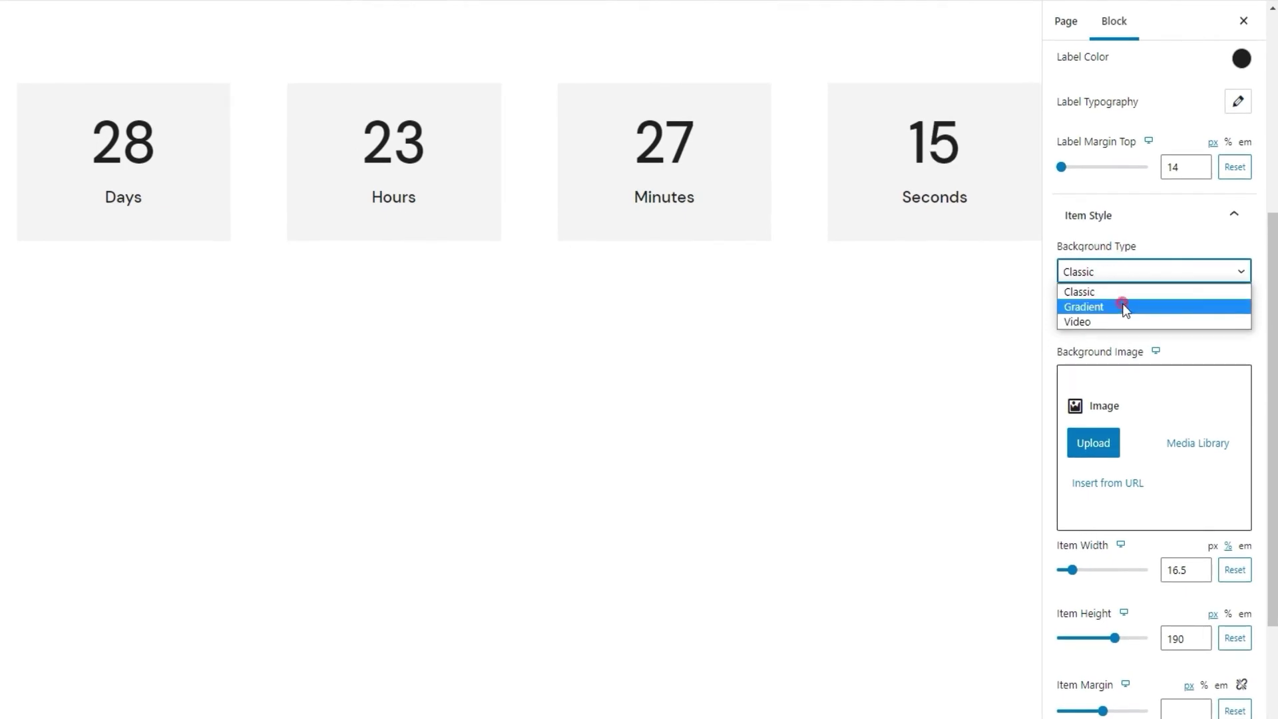
left_click(1125, 307)
left_click(1242, 313)
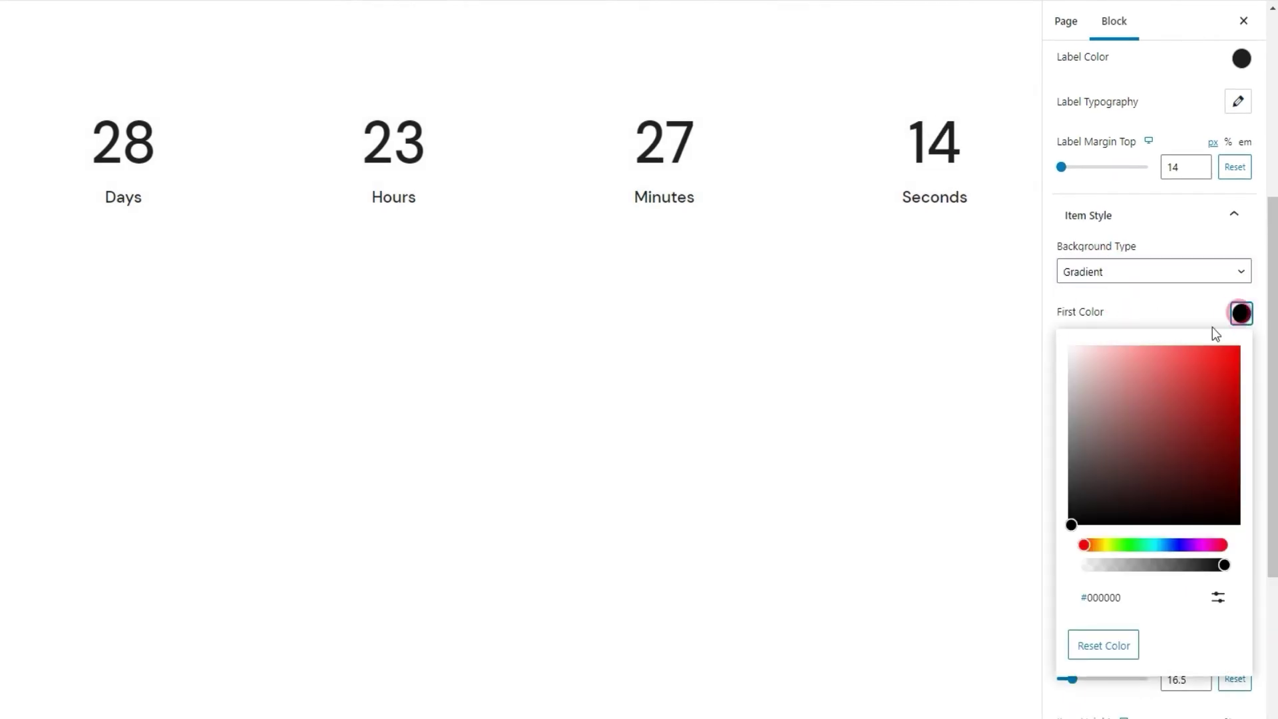
left_click(1117, 363)
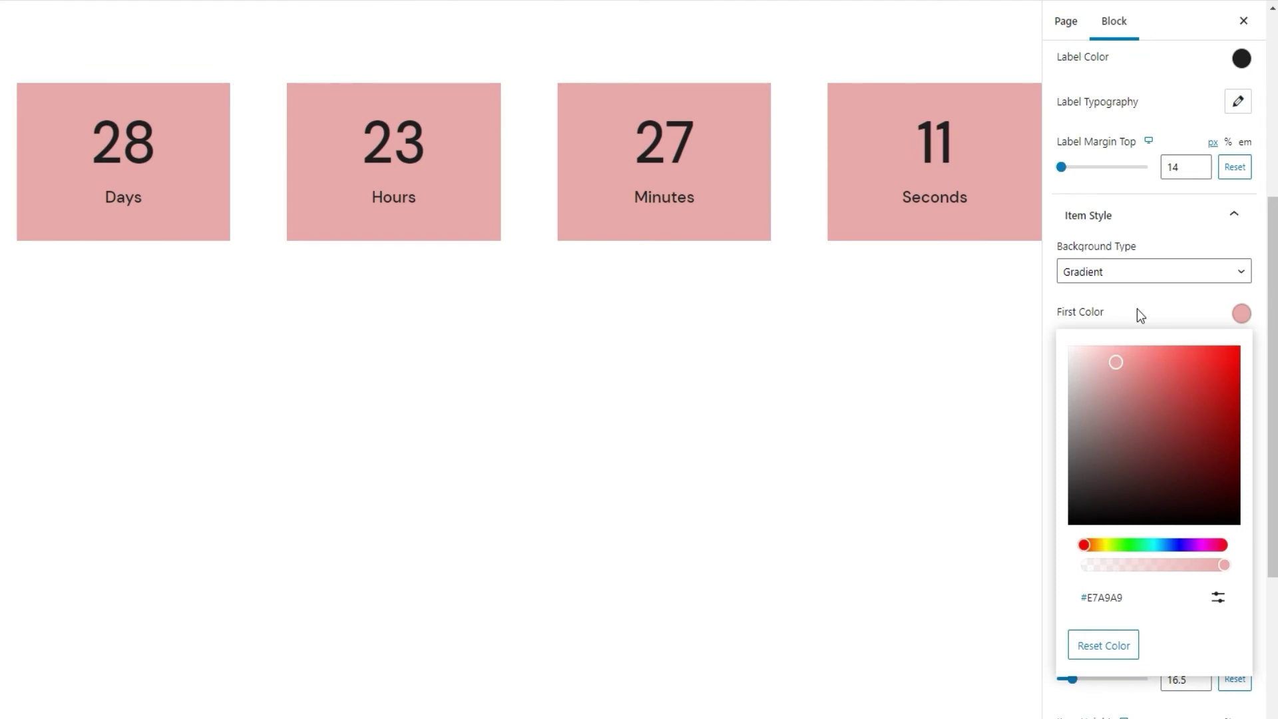
left_click(1240, 312)
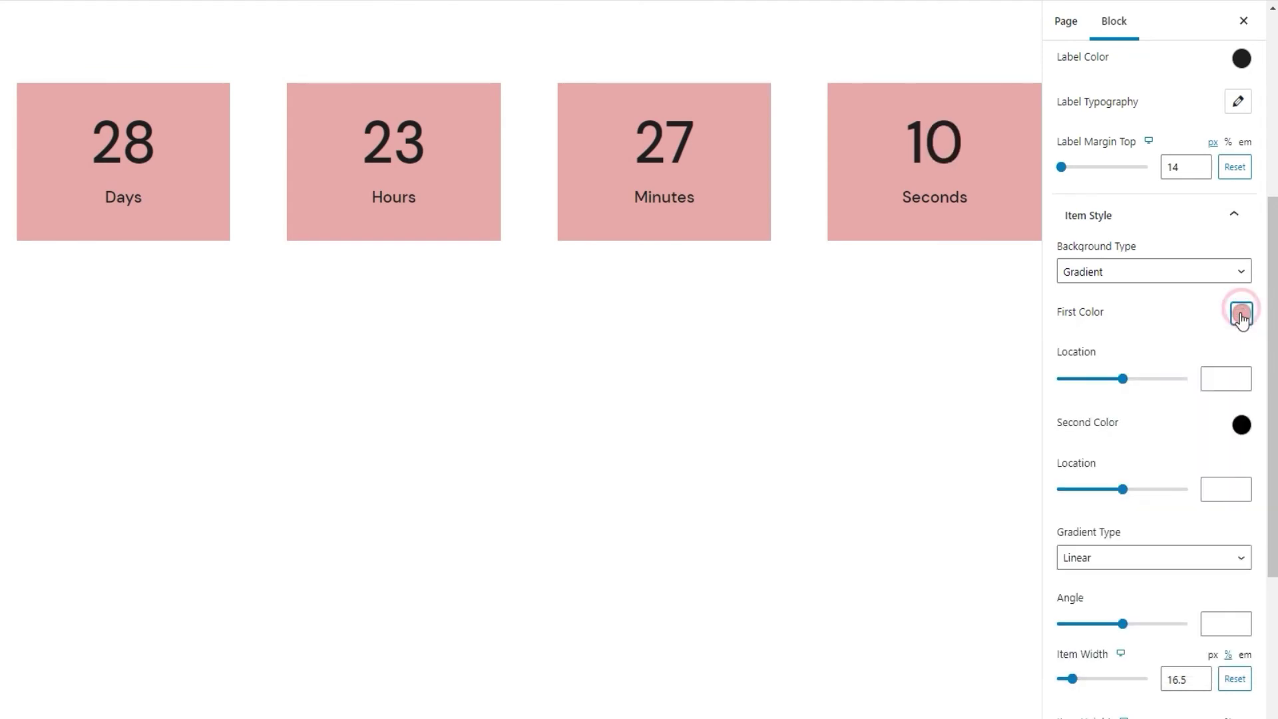
- Make the second gradient colour dark brown #583939 and keep the gradient type Linear
left_click(1242, 425)
left_click(1095, 476)
left_click(1130, 571)
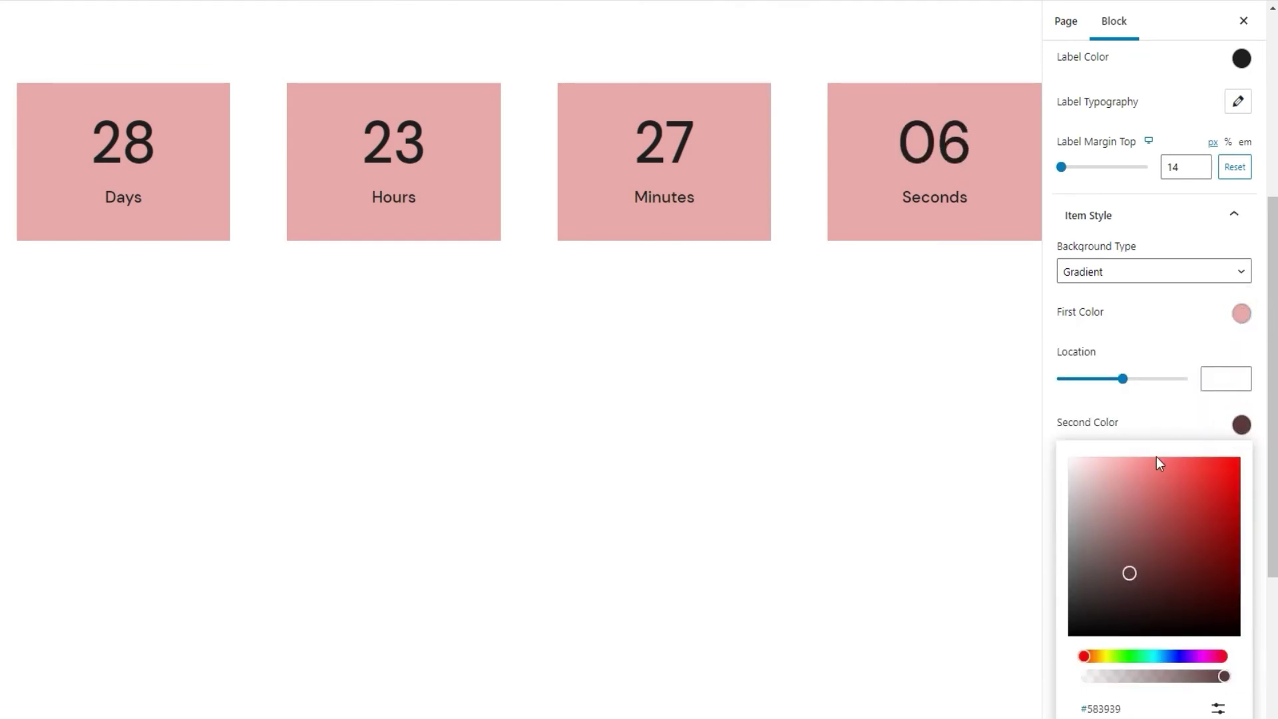
left_click(1242, 424)
left_click(1150, 560)
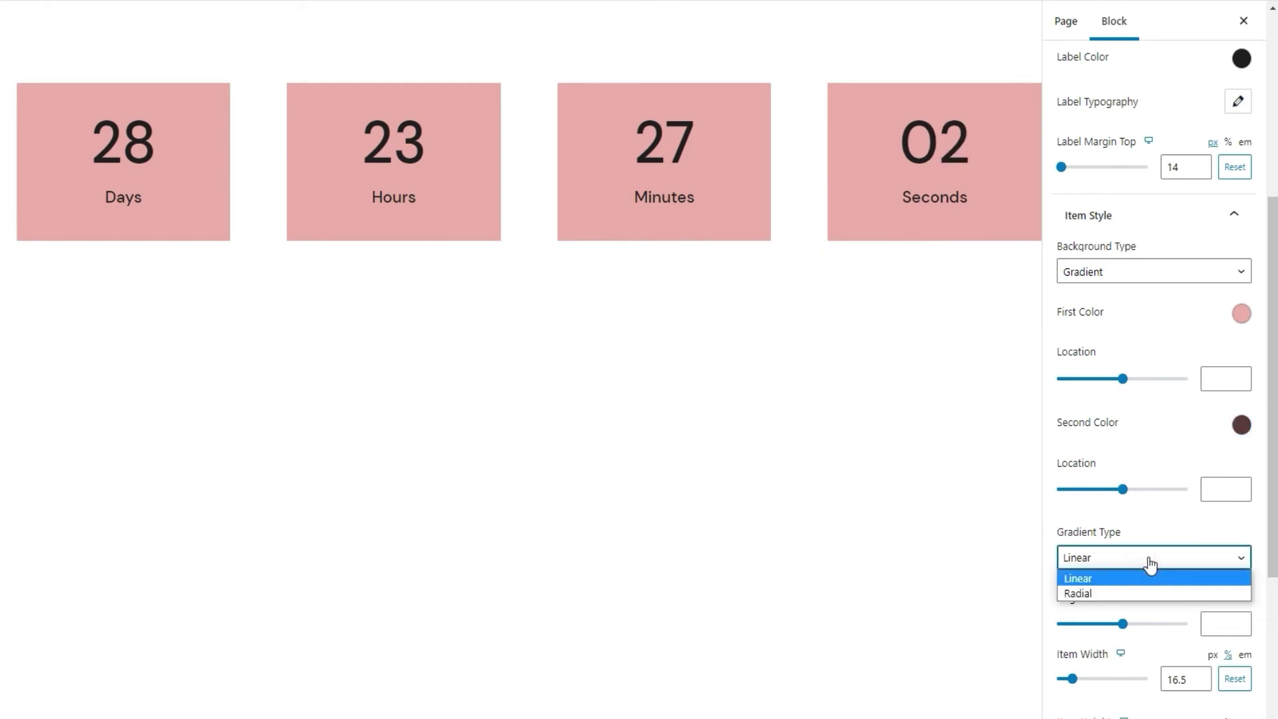
left_click(1149, 563)
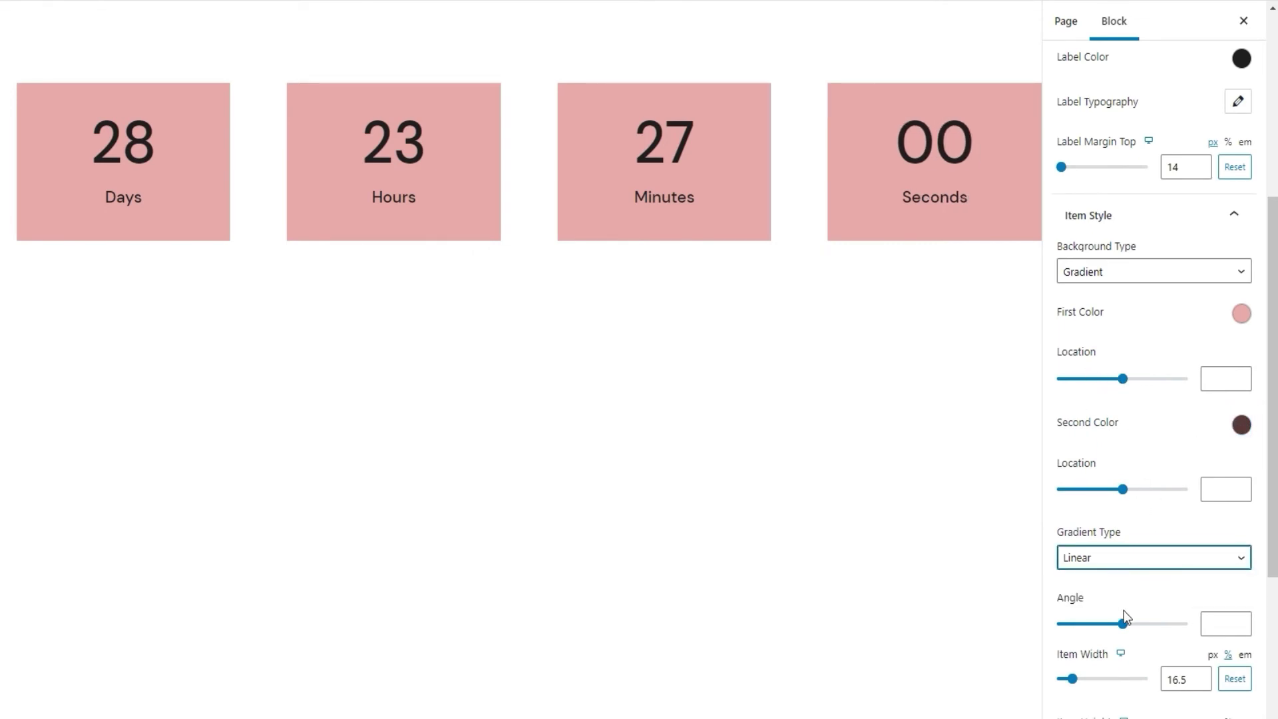
- Adjust the colour stop locations and set the item gradient angle to 358
left_click_drag(1124, 621, 1115, 623)
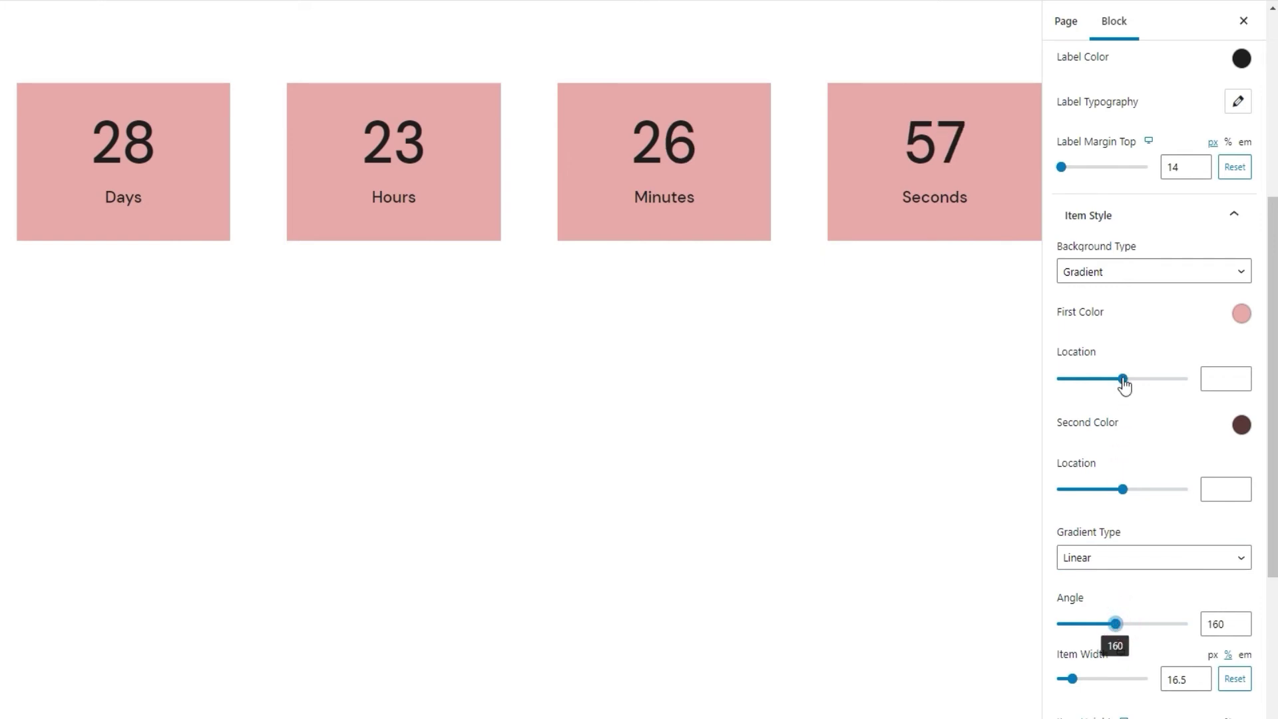
left_click_drag(1124, 385, 1106, 391)
left_click_drag(1129, 491, 1158, 494)
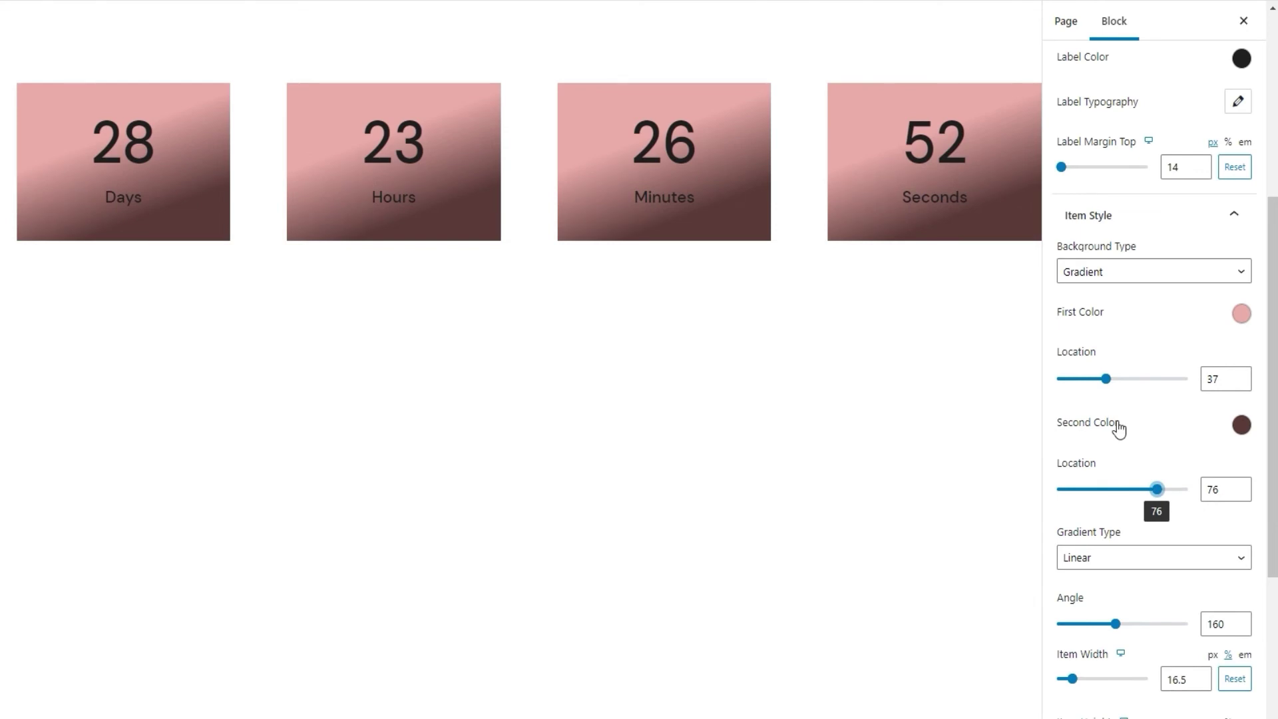
left_click_drag(1116, 622, 1188, 625)
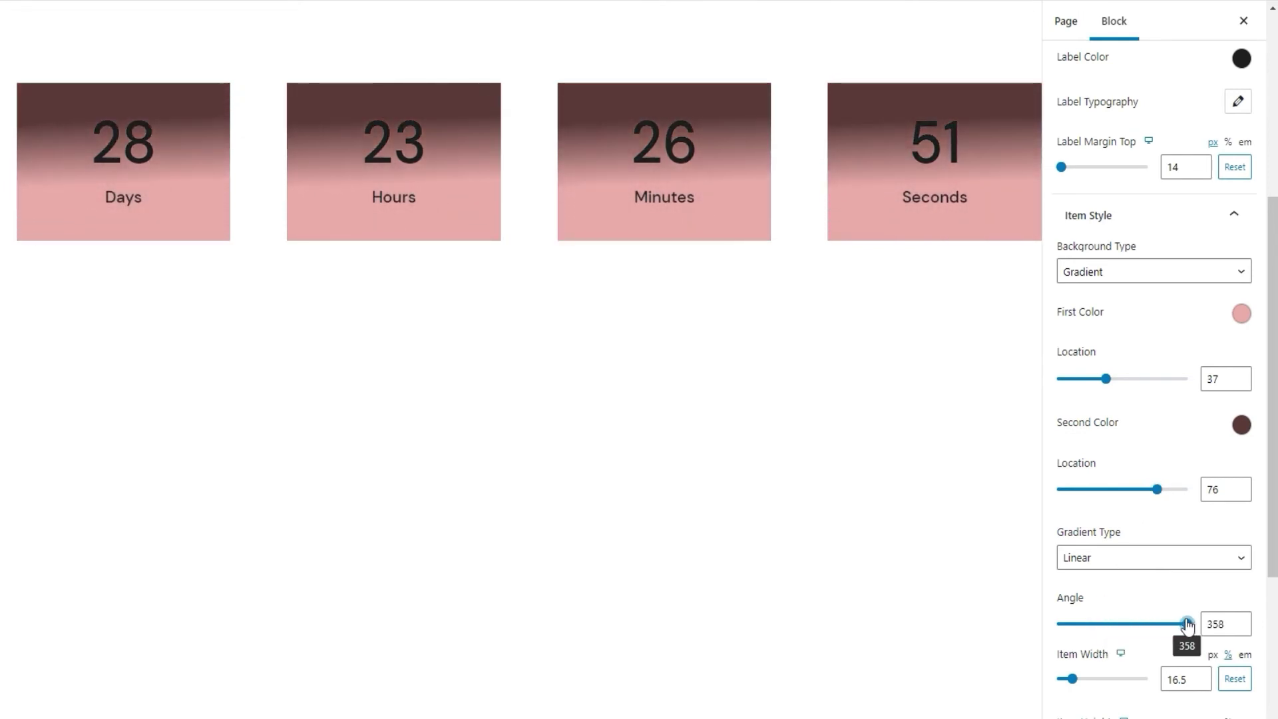
- Make the item gradient Radial with colour stops at 33 and 63
left_click(1119, 564)
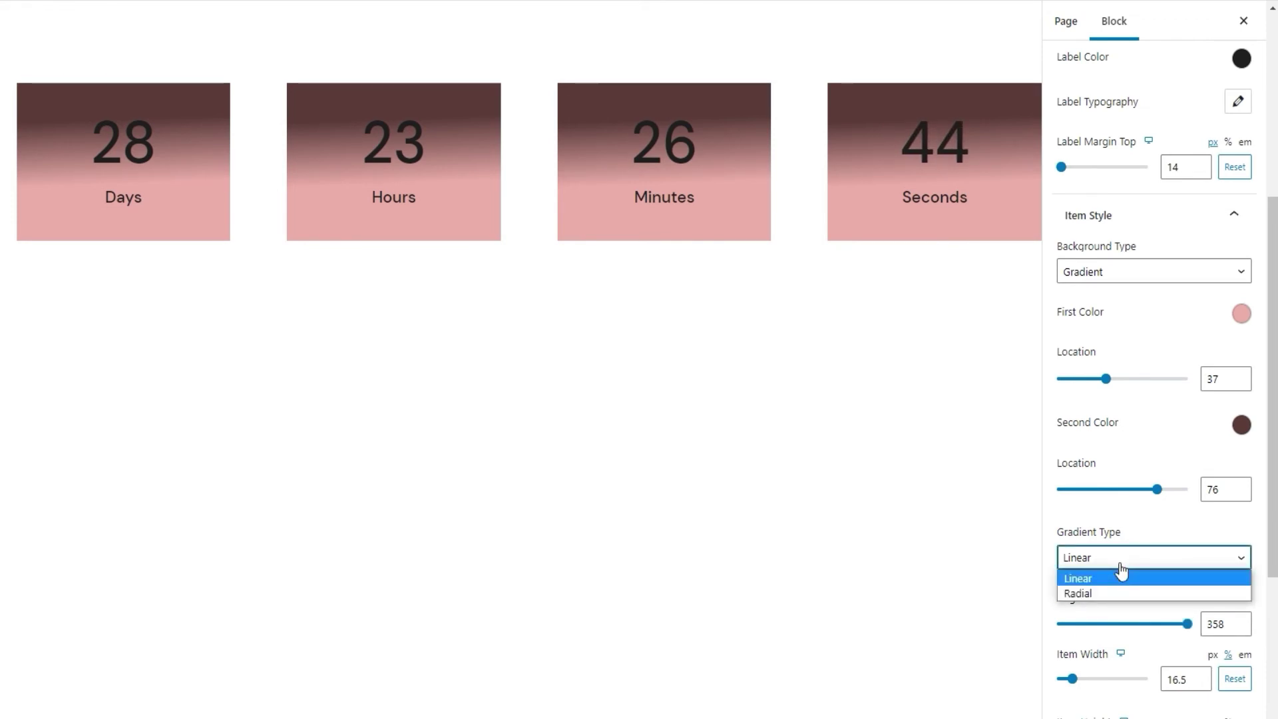
left_click(1121, 591)
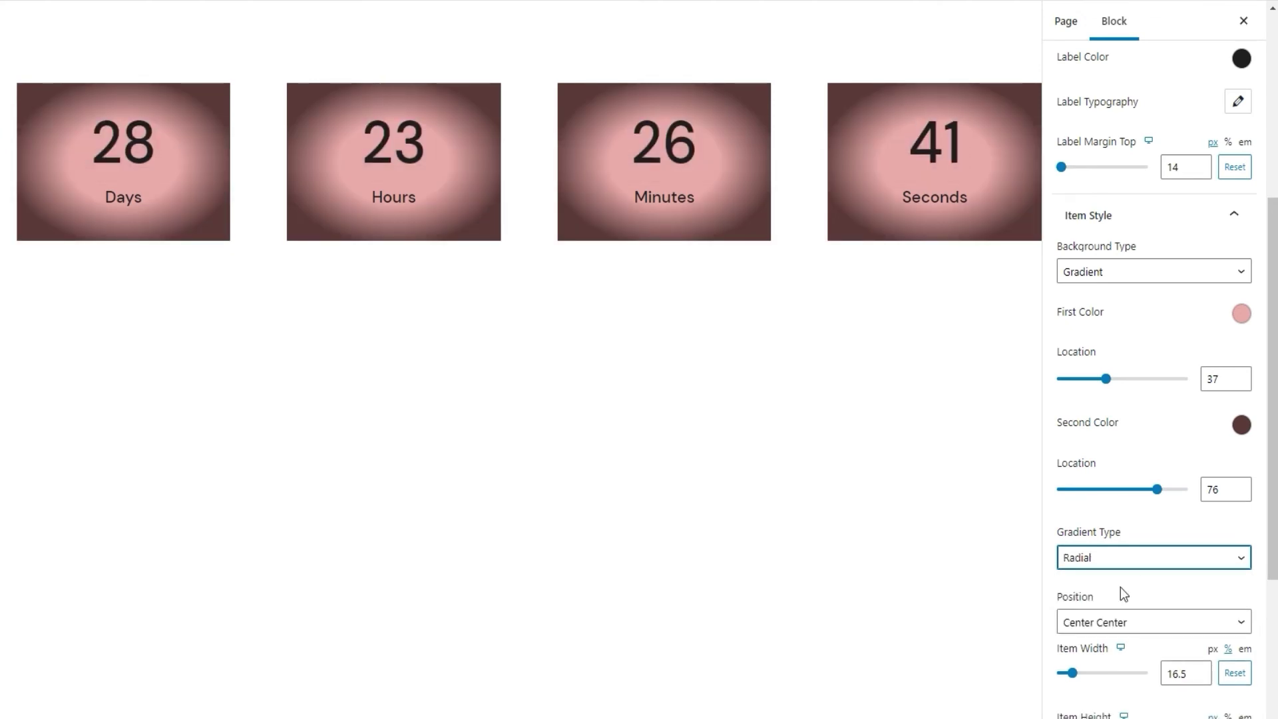
left_click_drag(1157, 489, 1139, 490)
mouse_move(1104, 380)
left_mouse_down()
mouse_move(1086, 377)
mouse_move(1122, 380)
mouse_move(1087, 376)
mouse_move(1103, 378)
left_mouse_up()
- Position the radial gradient's centre at Bottom Right, after briefly trying Center Right
scroll(1201, 466, "down", 3)
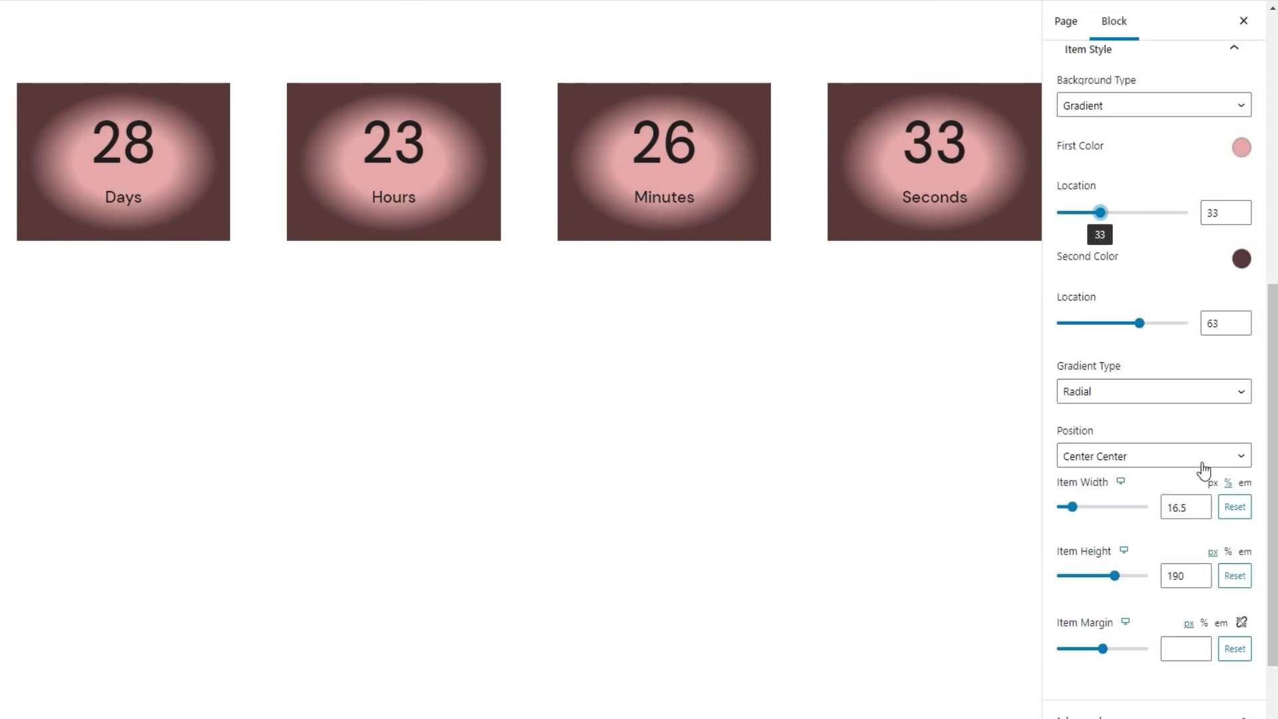
left_click(1183, 464)
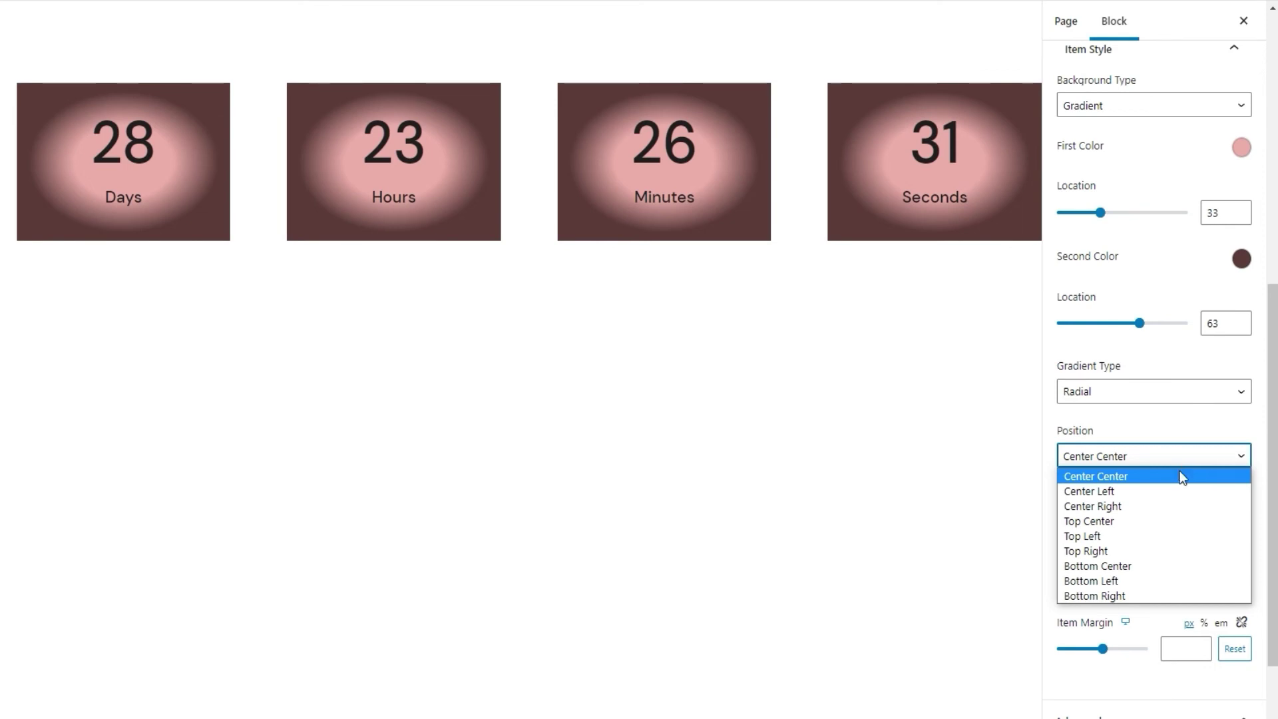
left_click(1170, 505)
left_click(1152, 456)
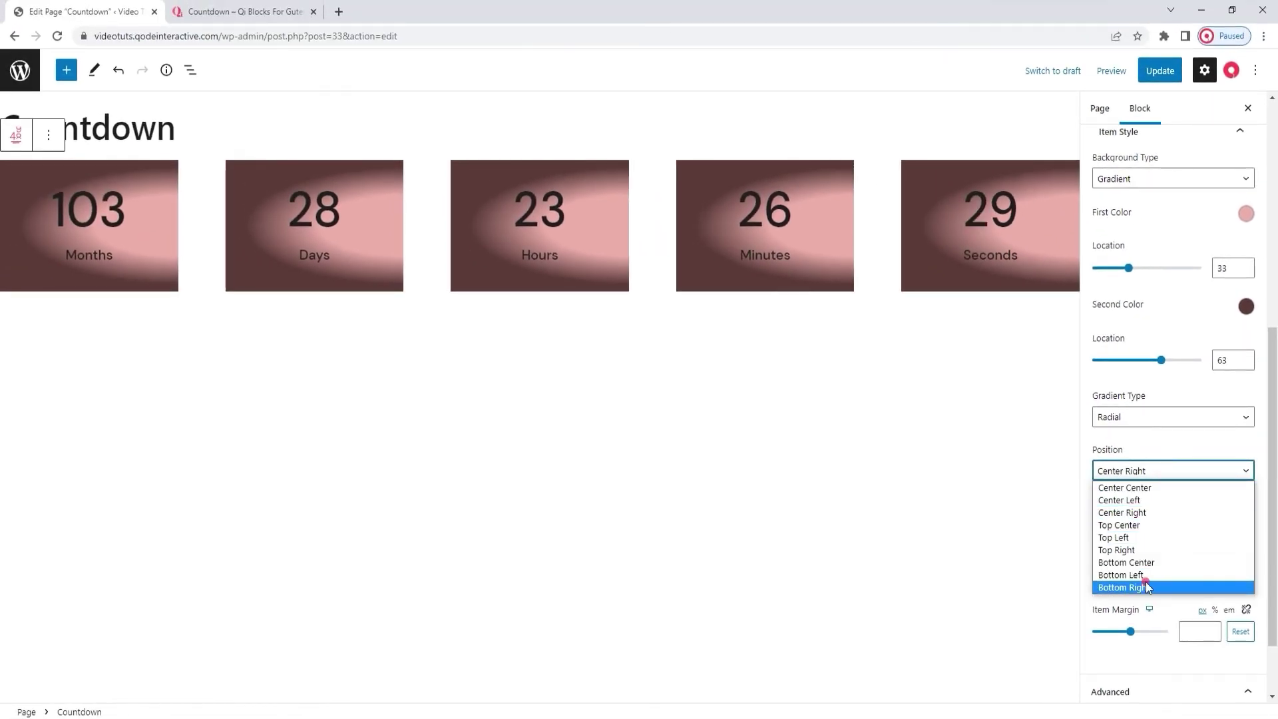
left_click(1145, 586)
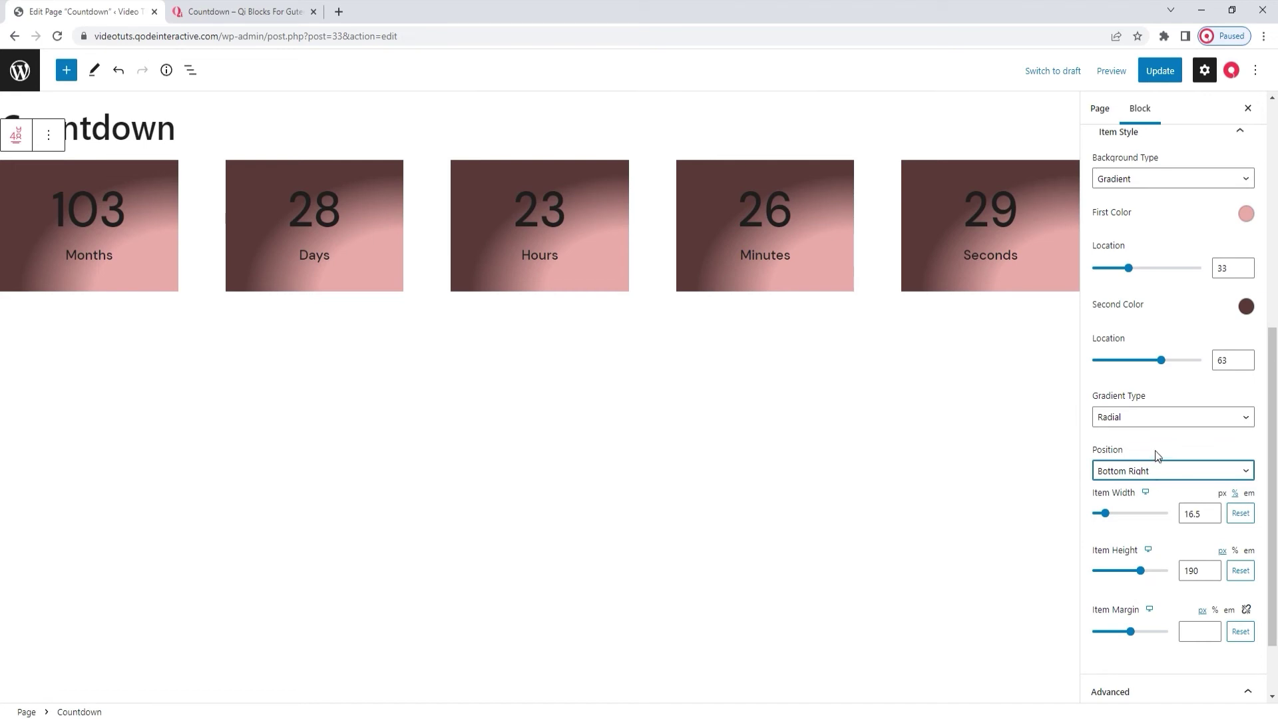
scroll(1172, 443, "up", 2)
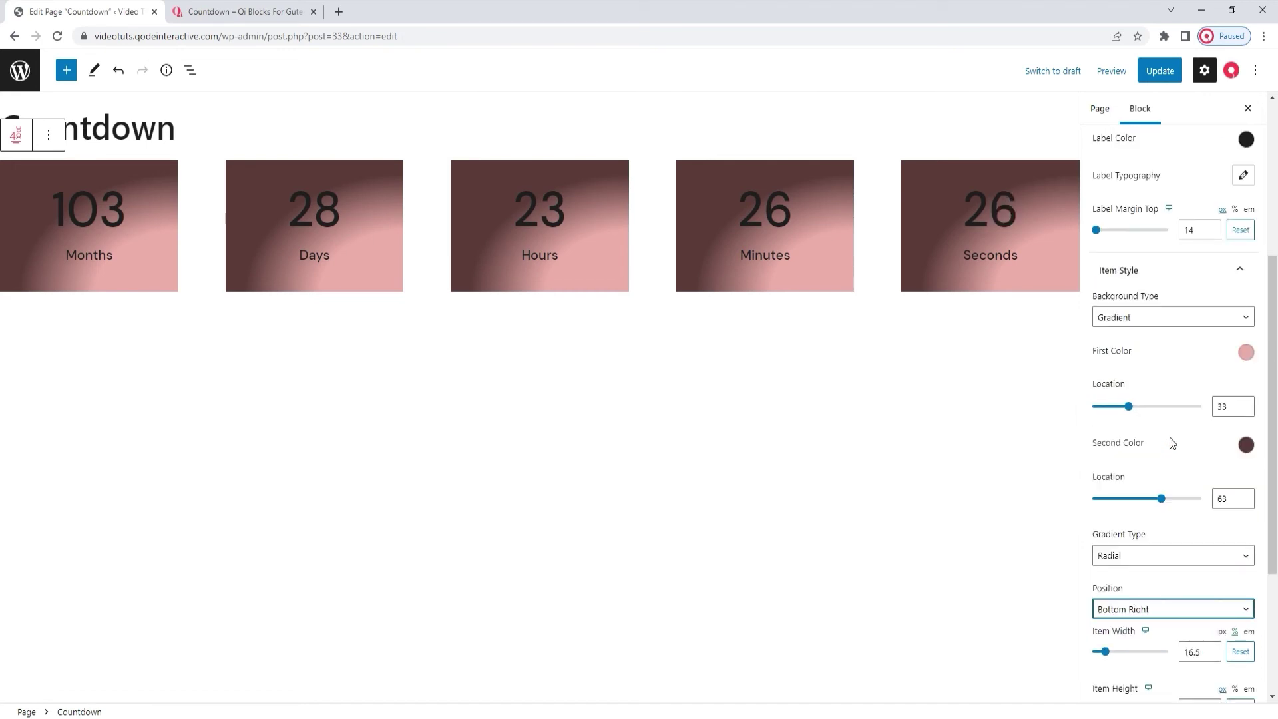
- Switch the item background type back to Classic for a plain light grey fill
scroll(1172, 442, "up", 1)
left_click(1166, 386)
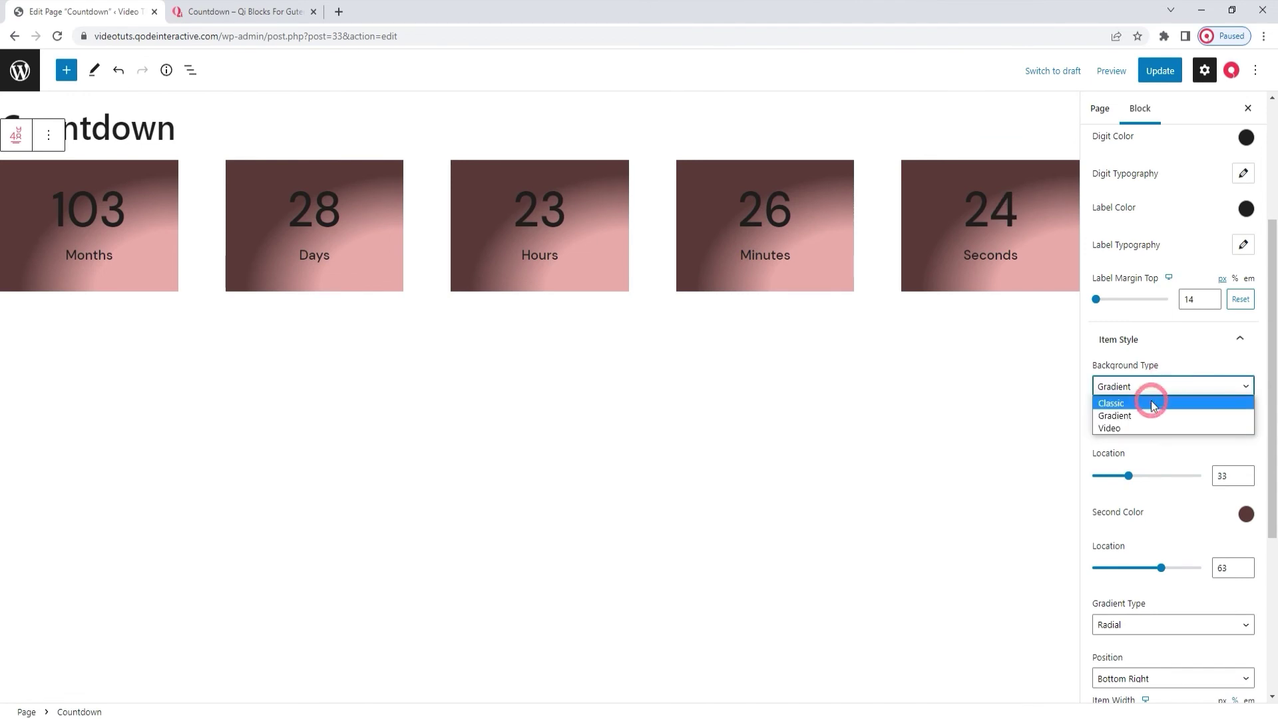
left_click(1153, 403)
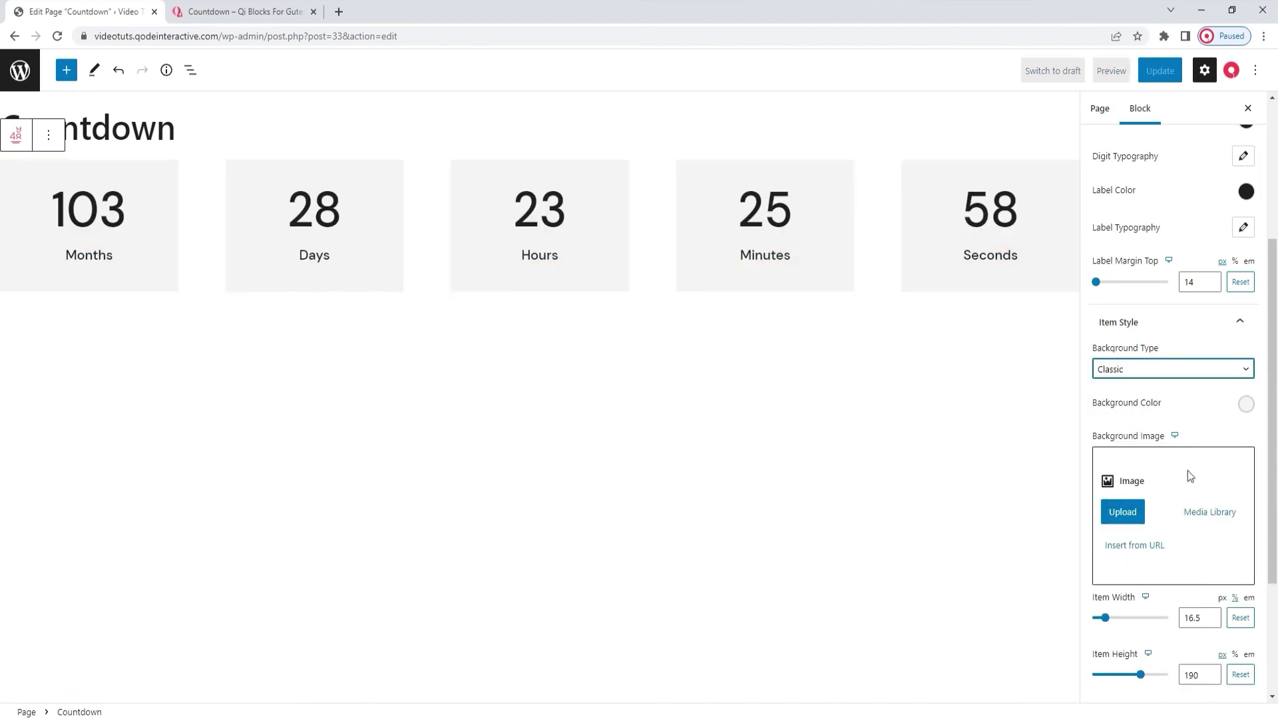
- Show the countdown block's Advanced settings
scroll(1188, 470, "down", 3)
scroll(1187, 470, "up", 7)
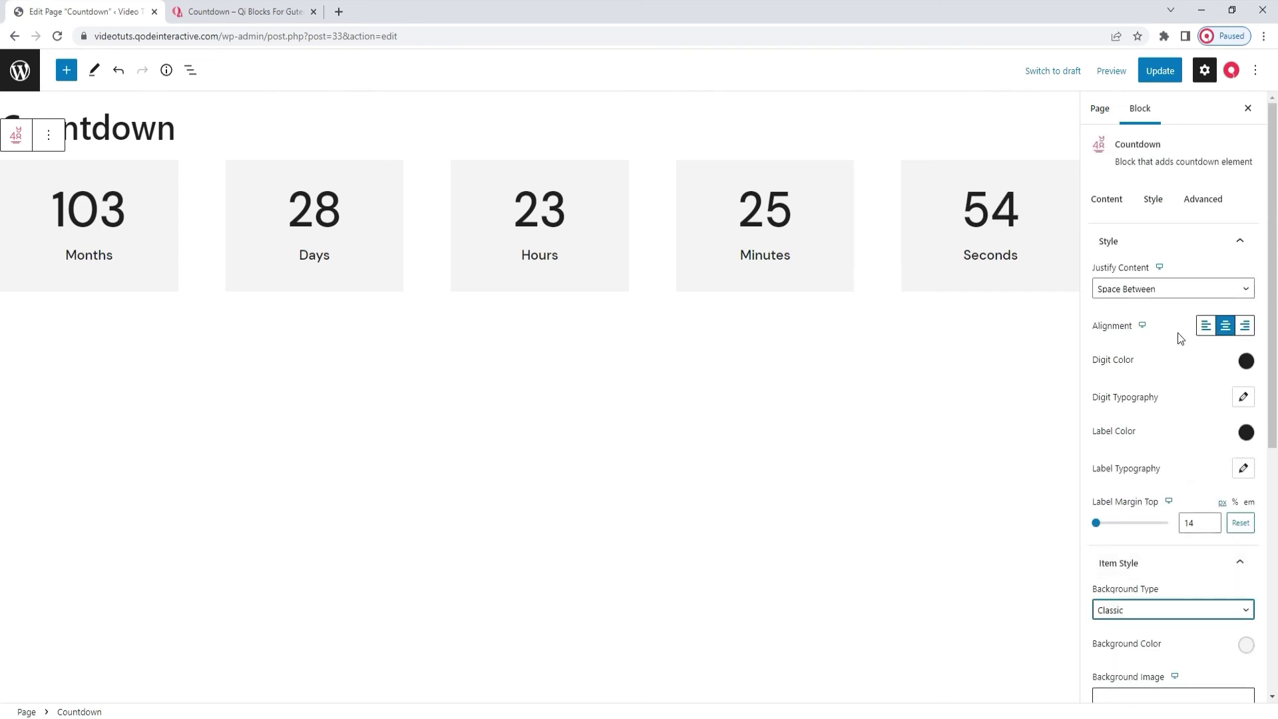
left_click(1206, 205)
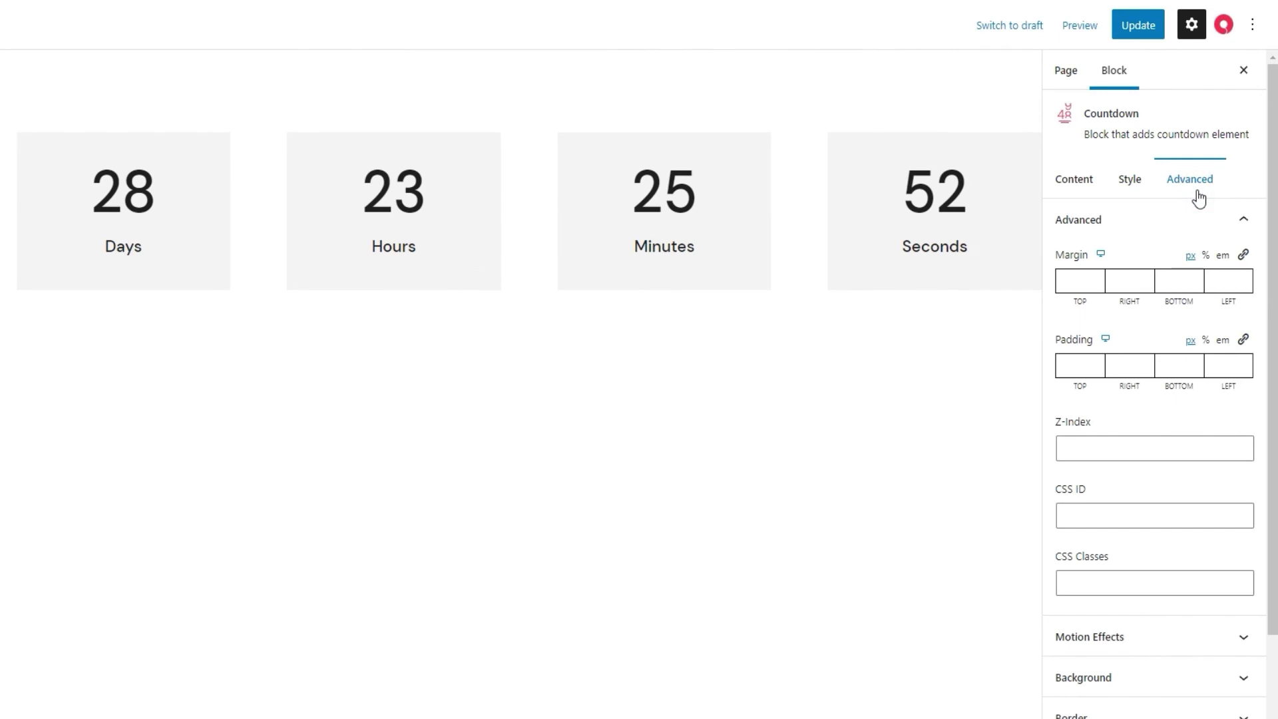
scroll(1139, 396, "down", 3)
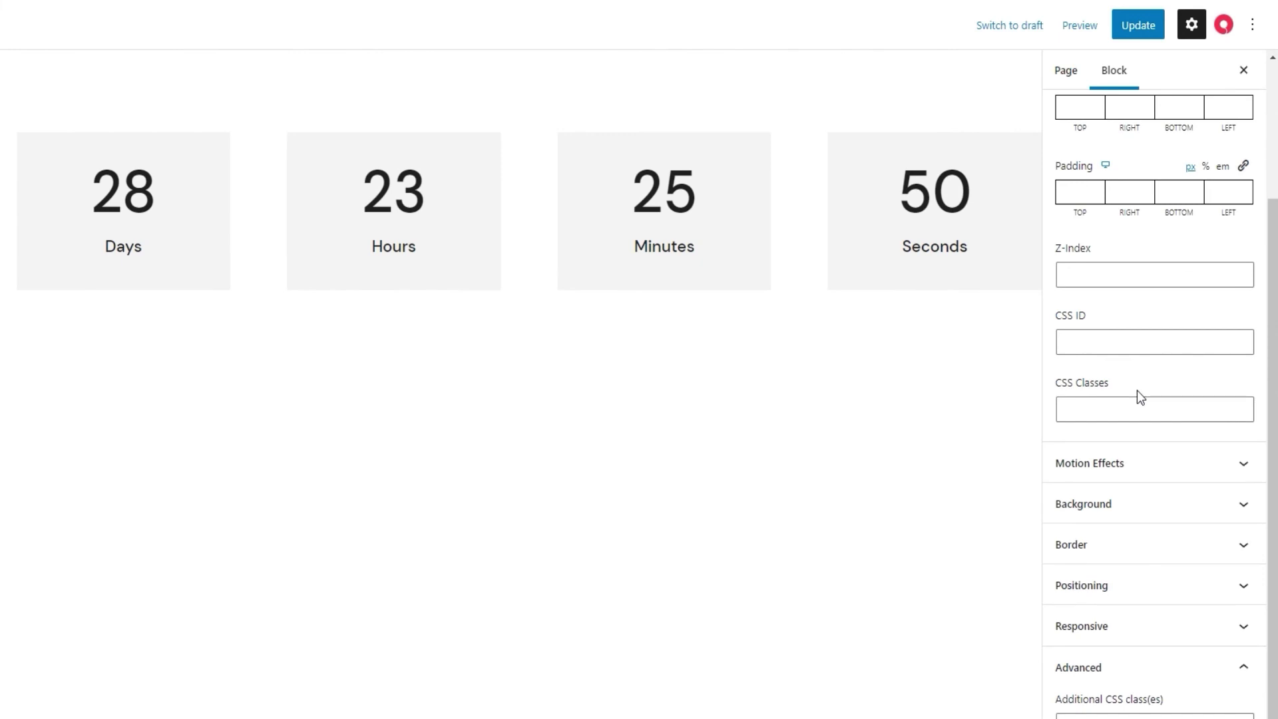
scroll(1137, 393, "up", 3)
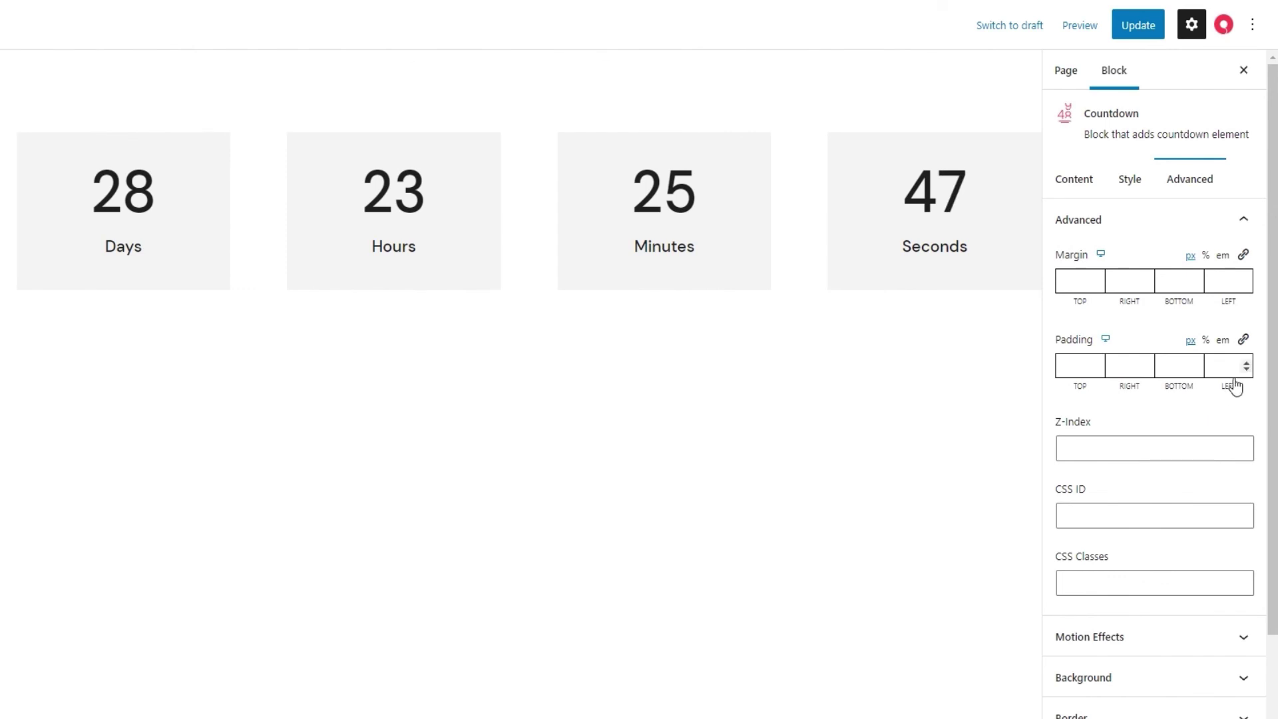
- Unlink the padding sides, switch units to %, and set right padding to 2.6
left_click(1244, 341)
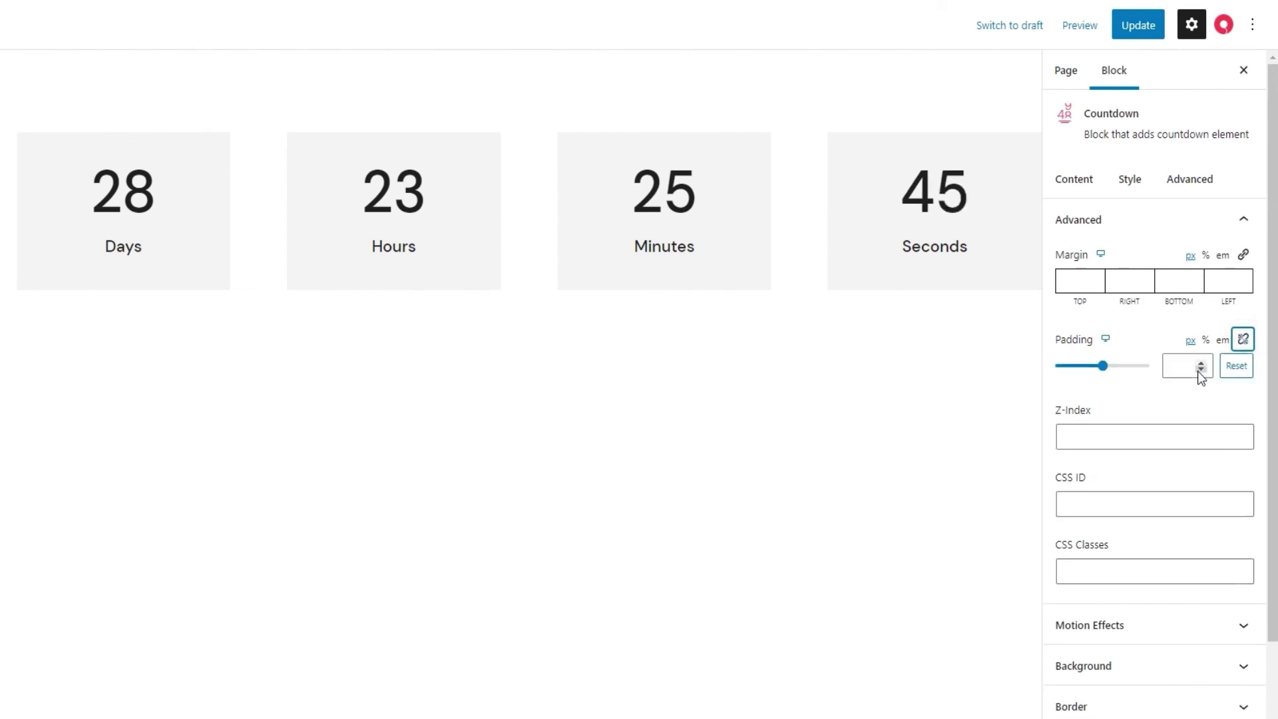
left_click(1244, 342)
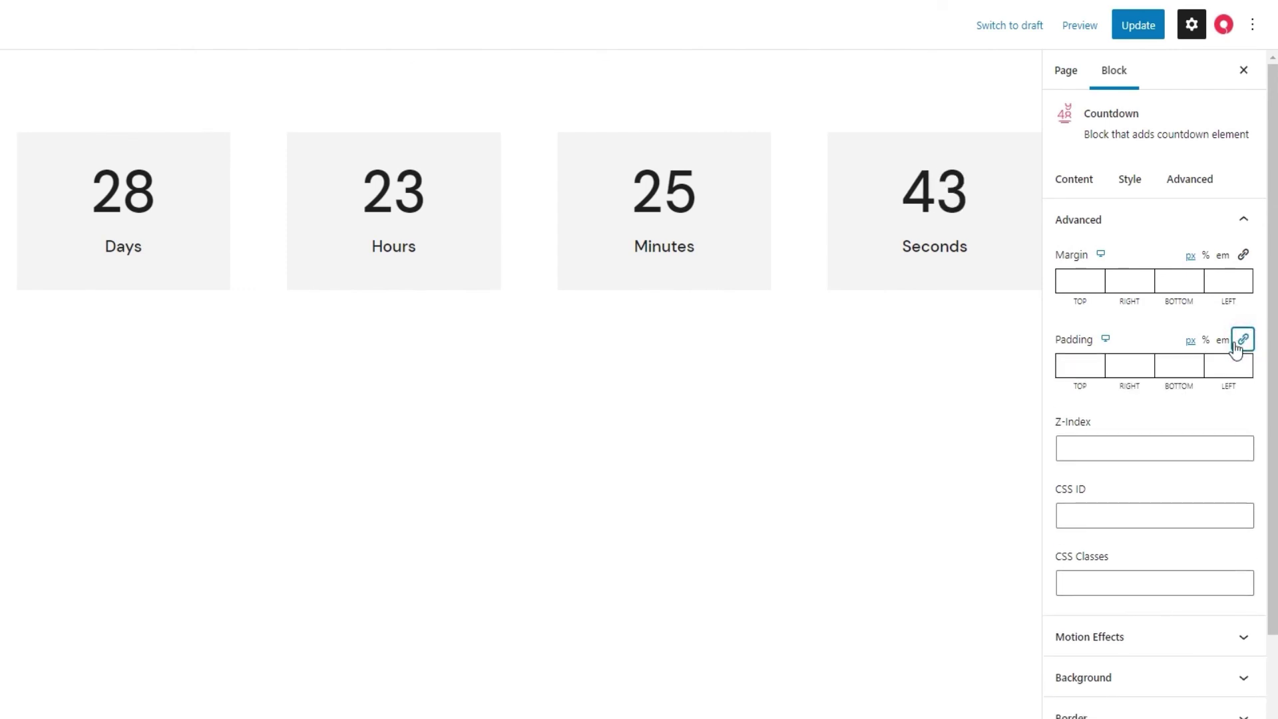
left_click(1207, 340)
left_click(1129, 366)
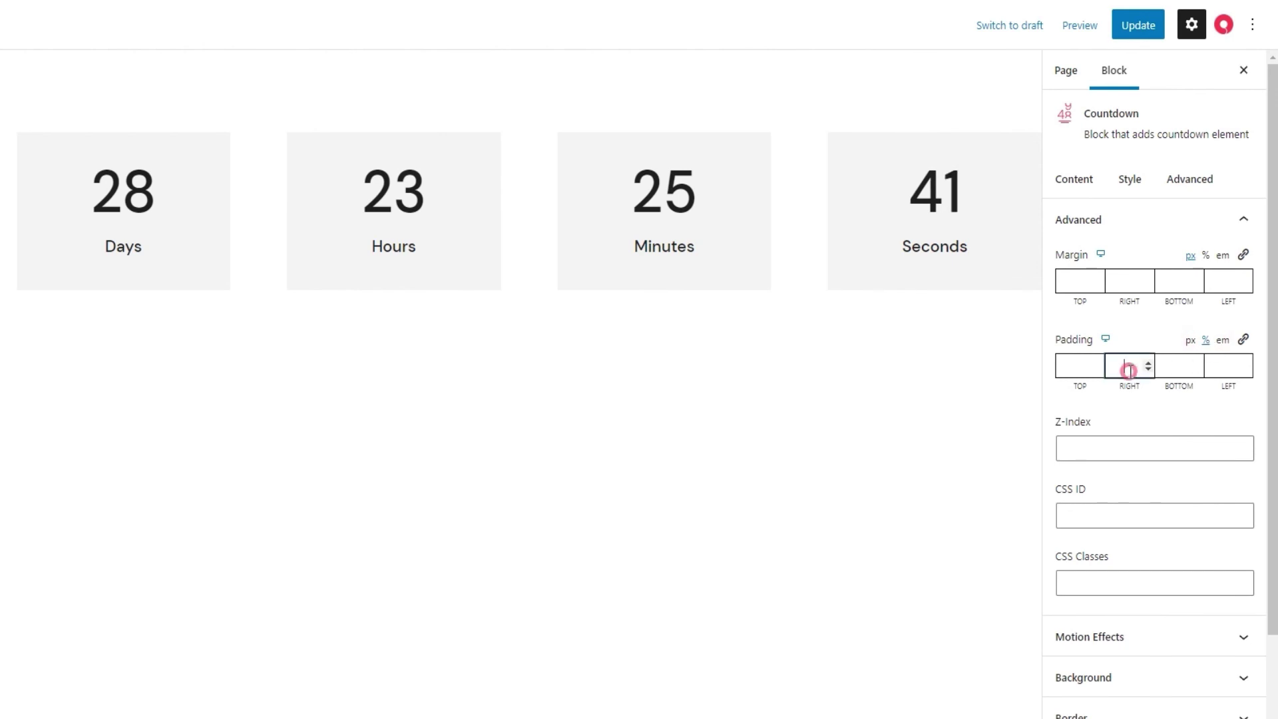
type("2.6")
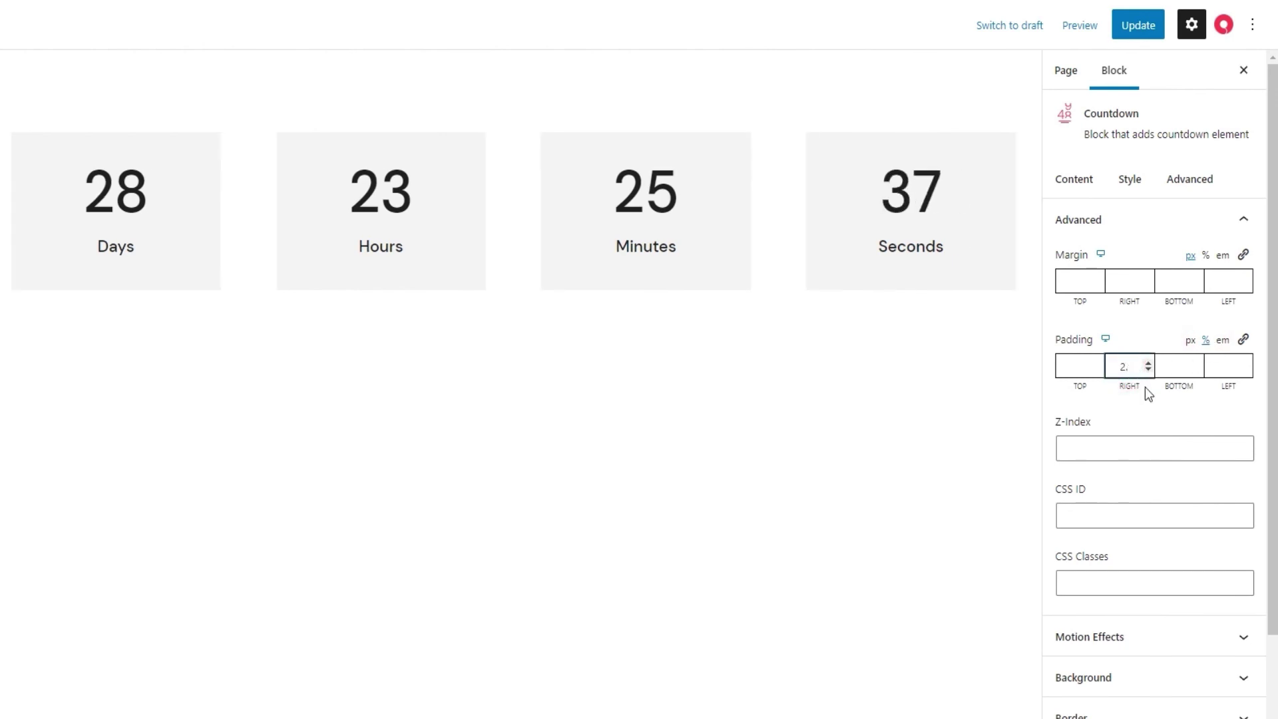
- Leave the bottom padding empty and set the left padding to 2.6%
left_click(1177, 359)
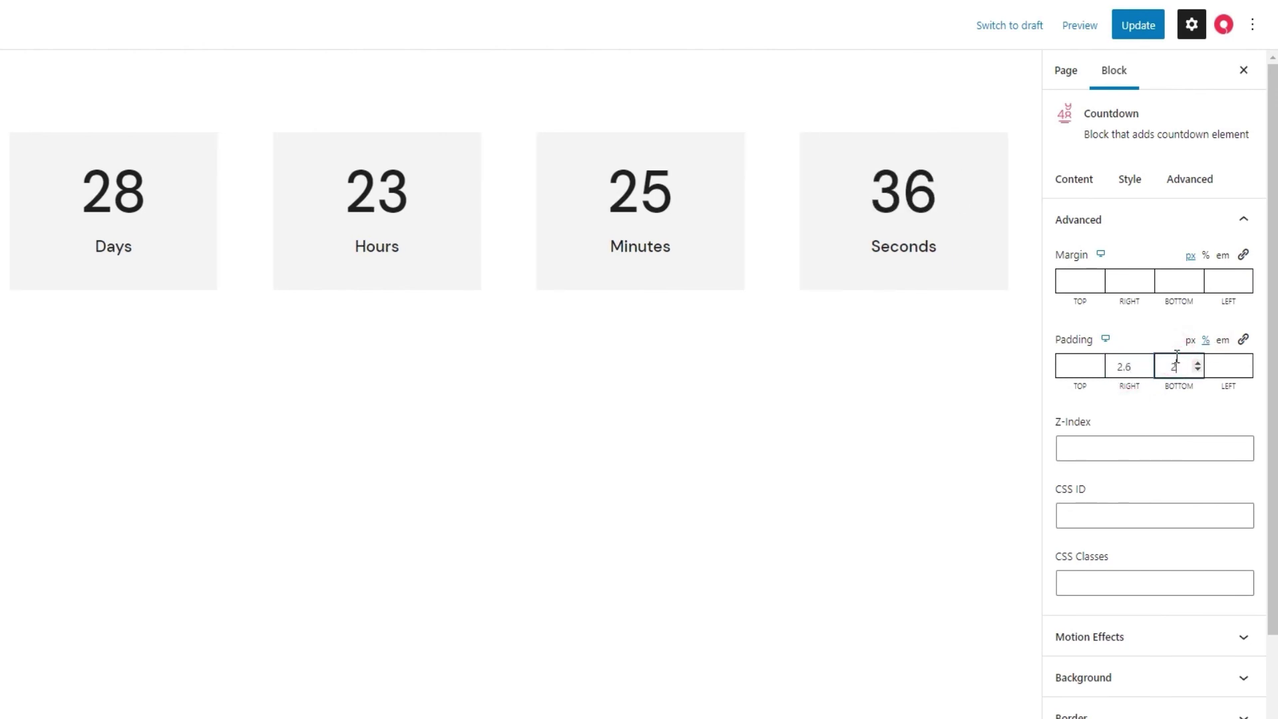
type("2.6")
left_click(1152, 409)
left_click(1167, 365)
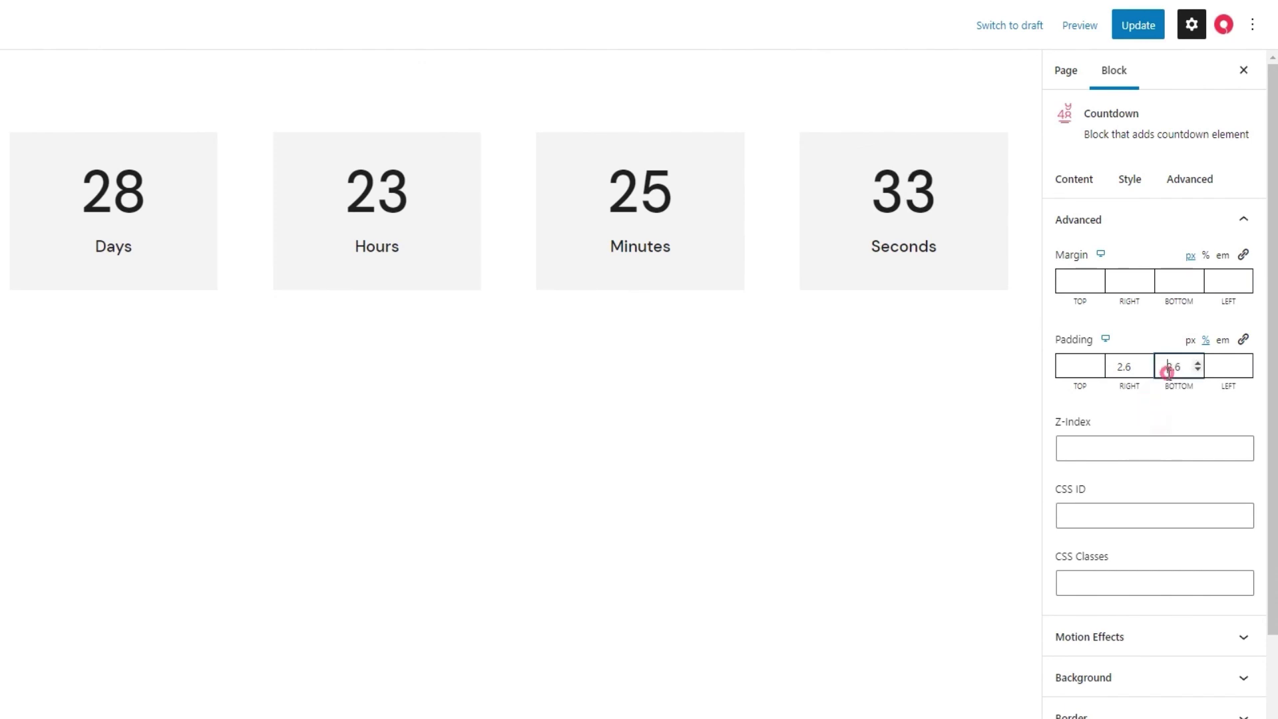
double_click(1167, 366)
key("BackSpace")
left_click(1225, 366)
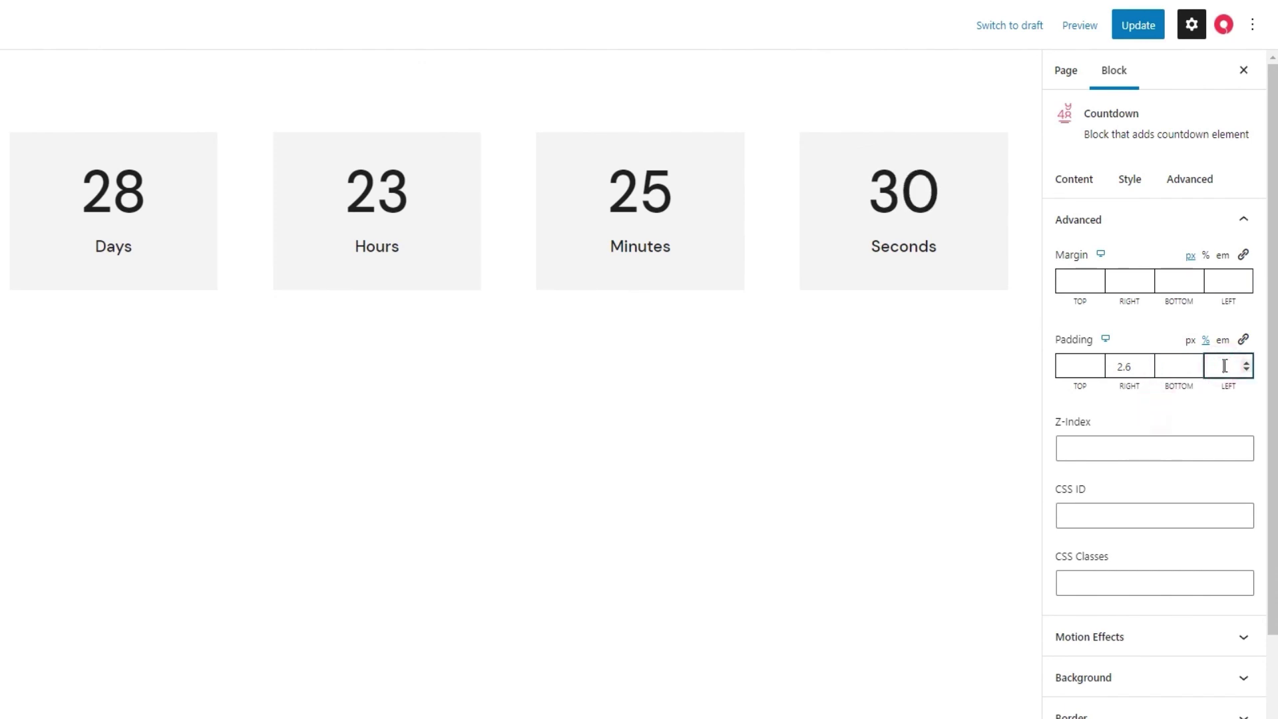
type("2.6")
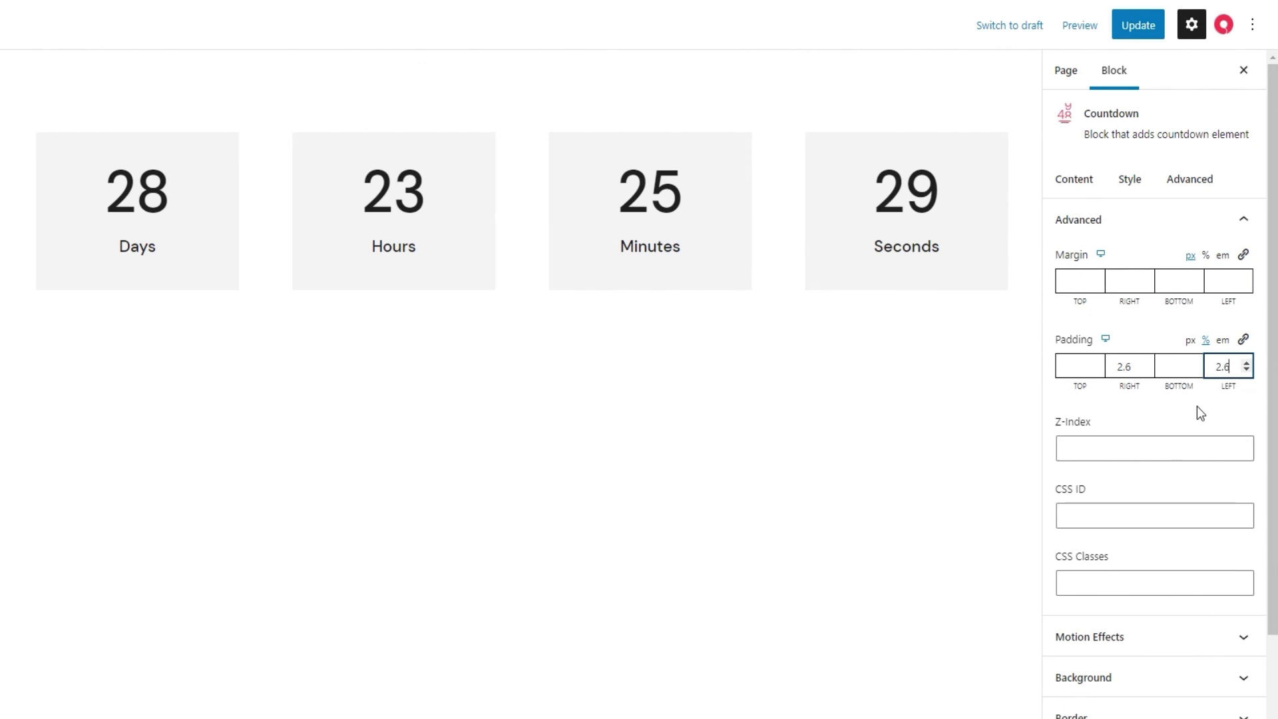
left_click(1198, 408)
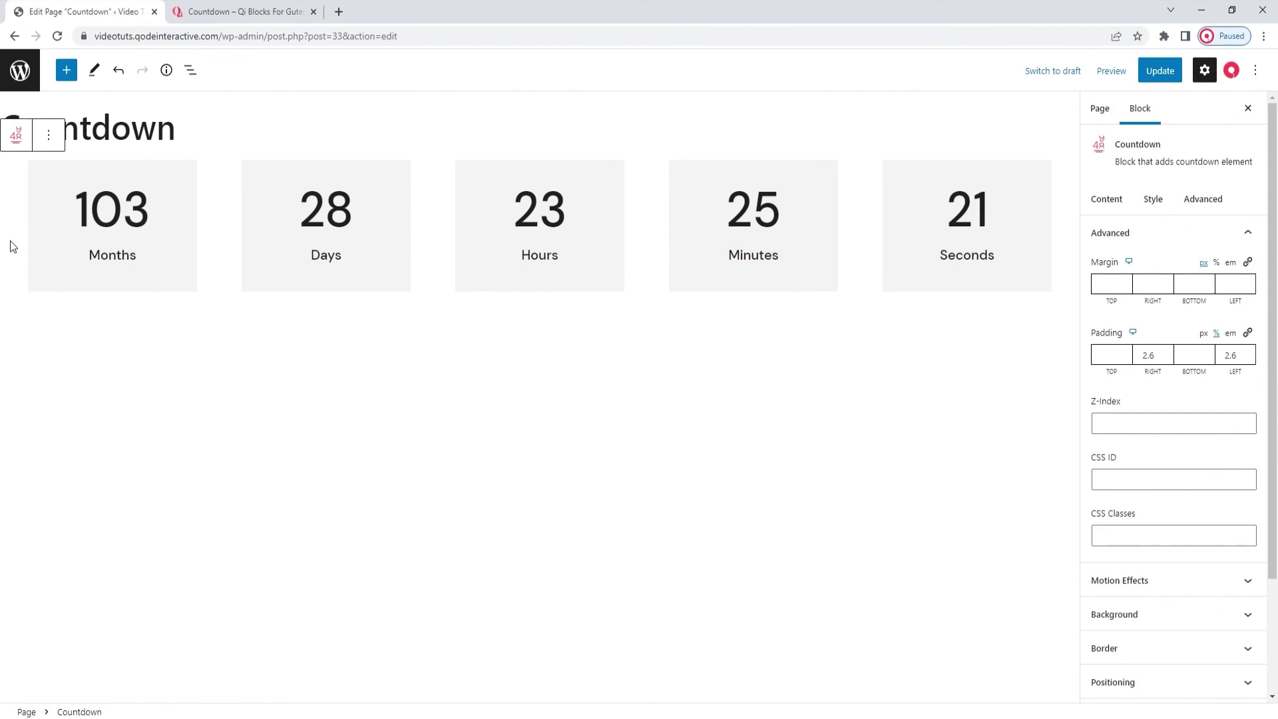
- Update the Countdown page, then return to the top of the Qi Blocks Countdown demo
left_click(1156, 70)
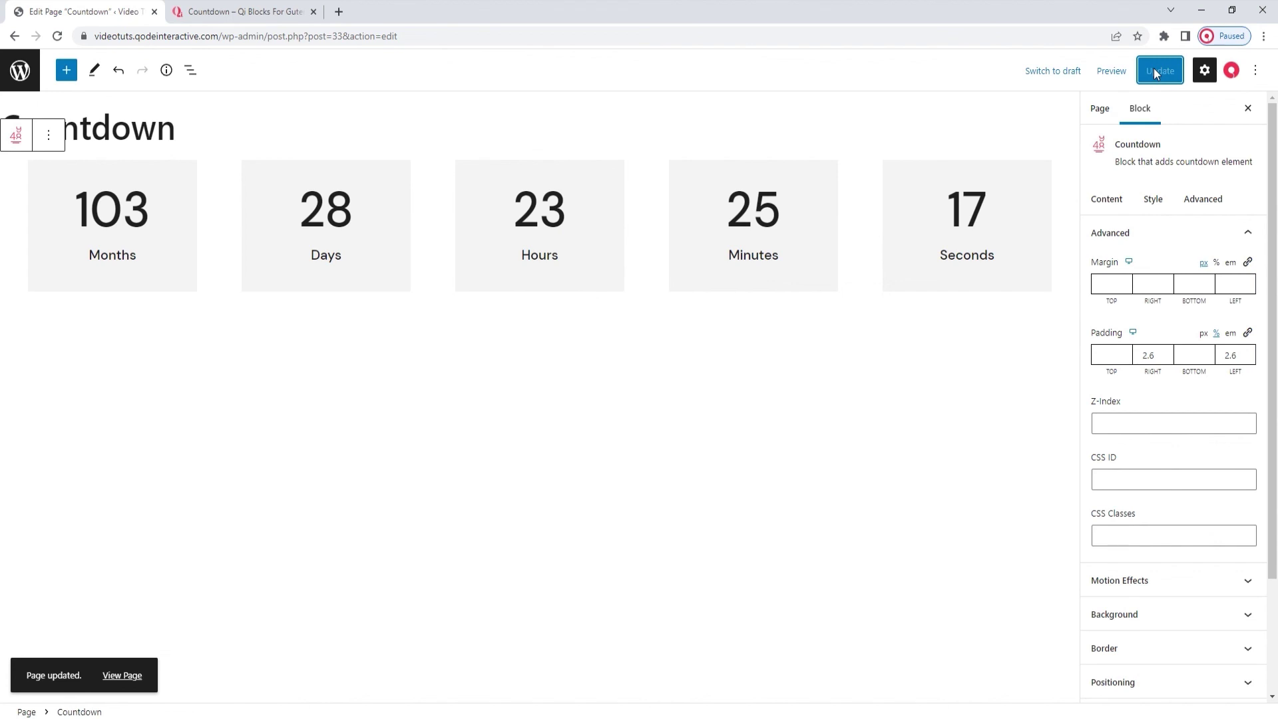
left_click(307, 8)
left_click(1237, 700)
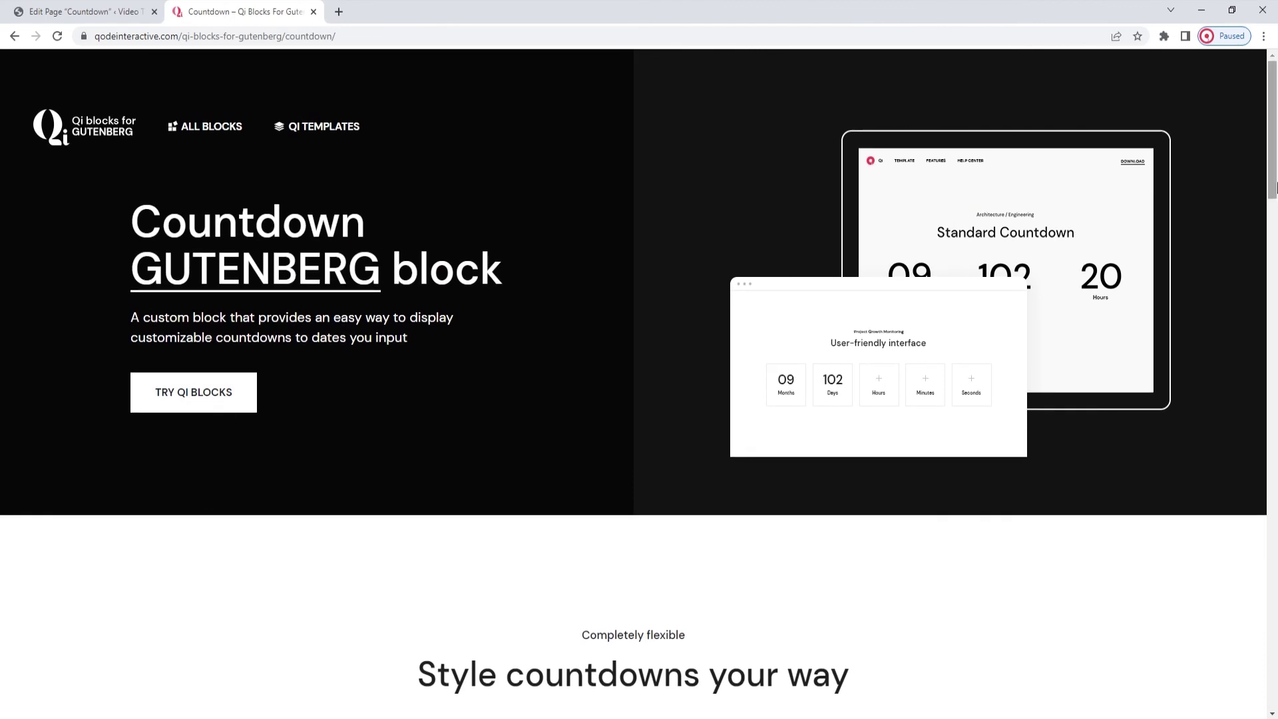
left_click_drag(1273, 188, 1276, 618)
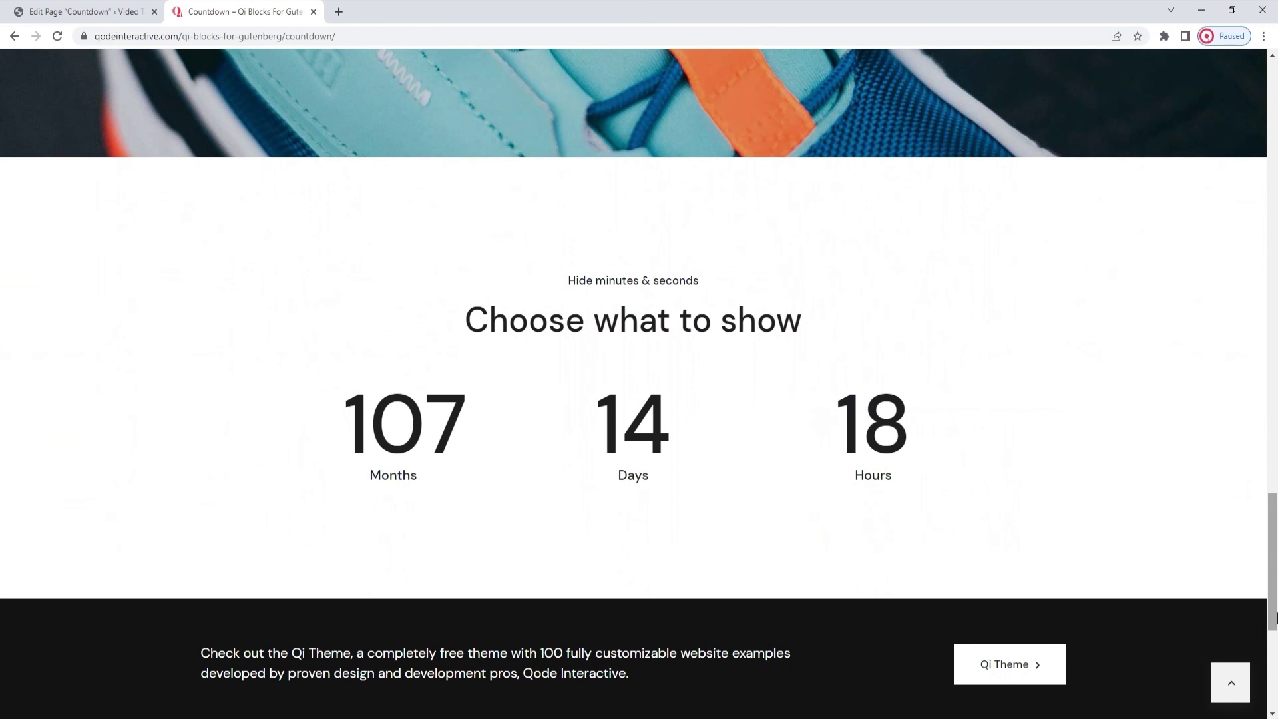